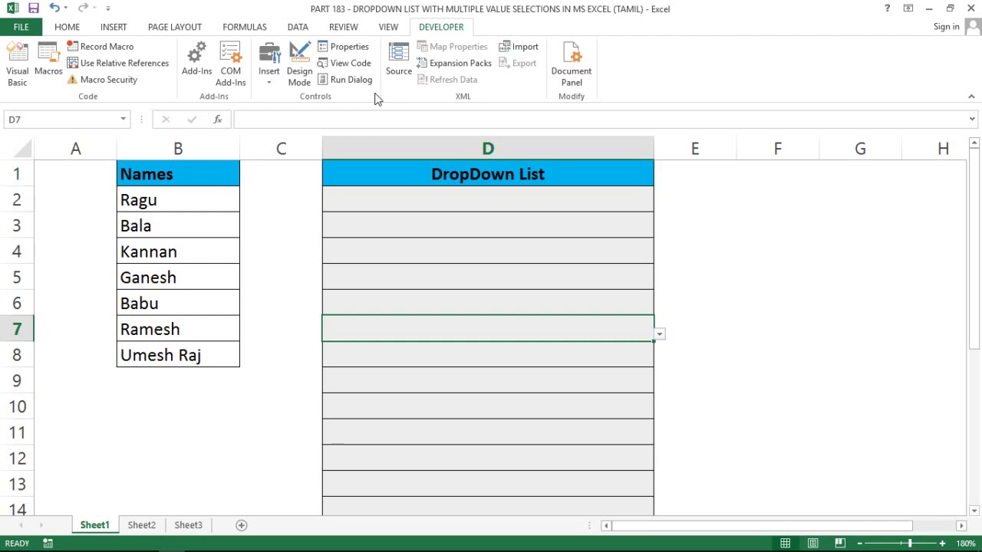
# Browse the DropDown List cells D2 to D5 on Sheet1 and Sheet2.
pyautogui.click(439, 242)
pyautogui.press('Up')
pyautogui.press('Up')
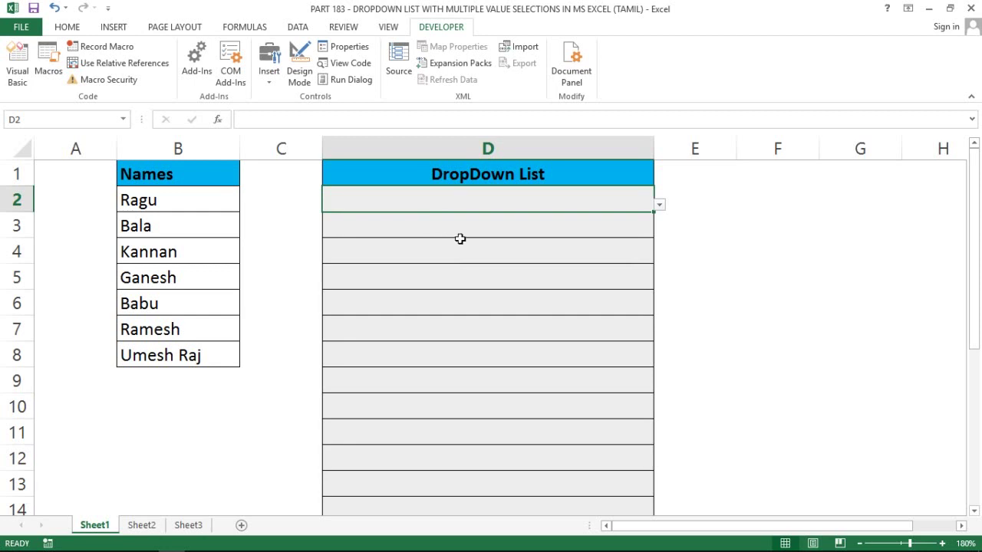
pyautogui.click(454, 244)
pyautogui.click(467, 201)
pyautogui.click(412, 219)
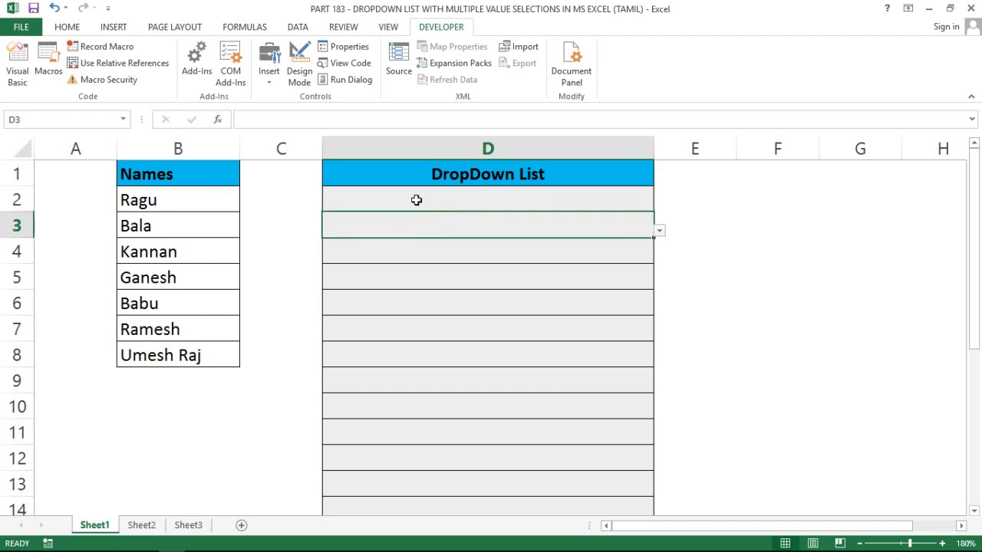
pyautogui.click(416, 199)
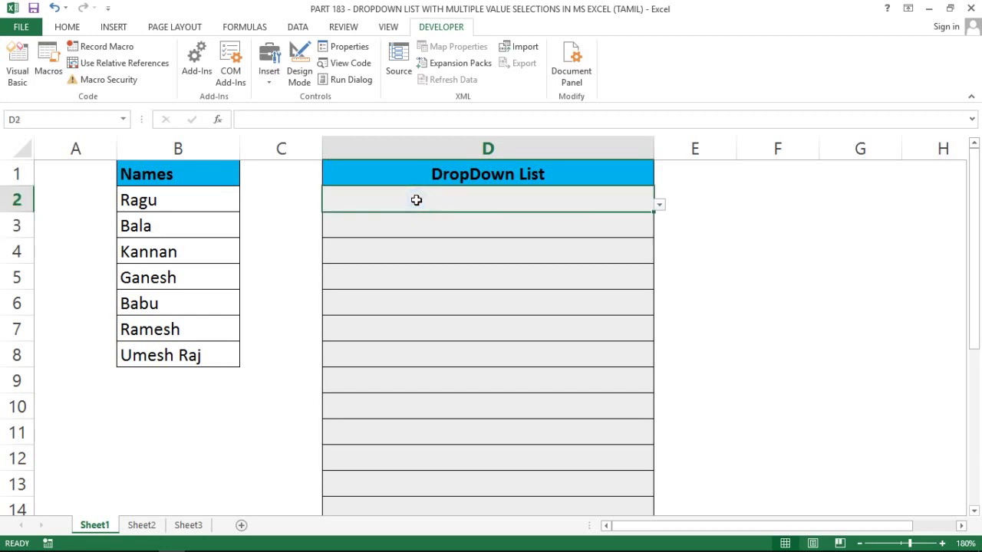
pyautogui.click(141, 524)
pyautogui.click(367, 251)
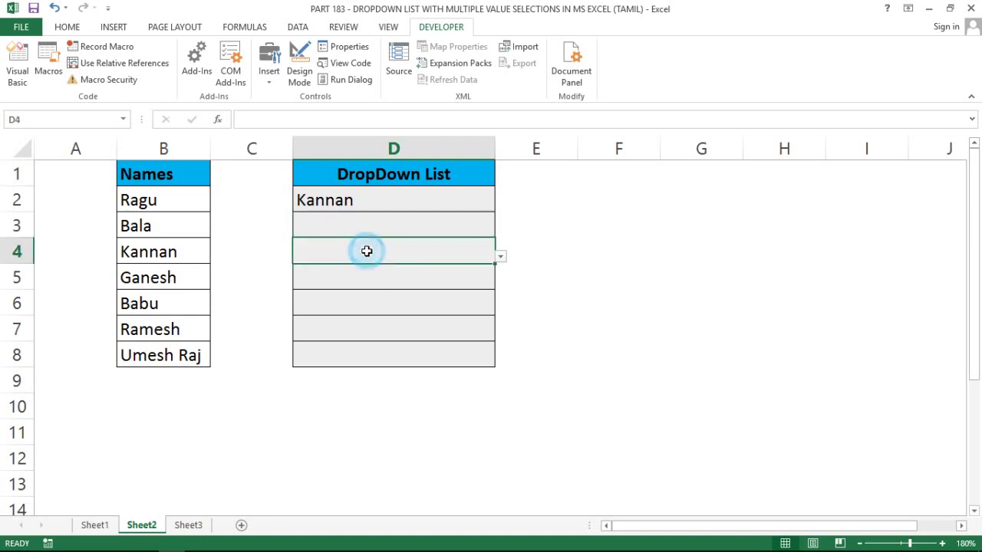
pyautogui.click(95, 528)
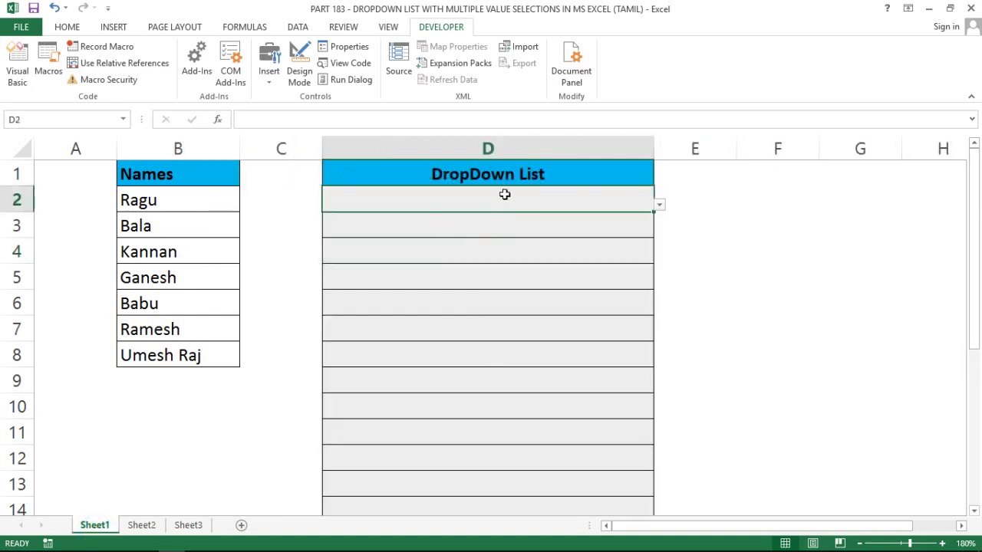
pyautogui.click(333, 274)
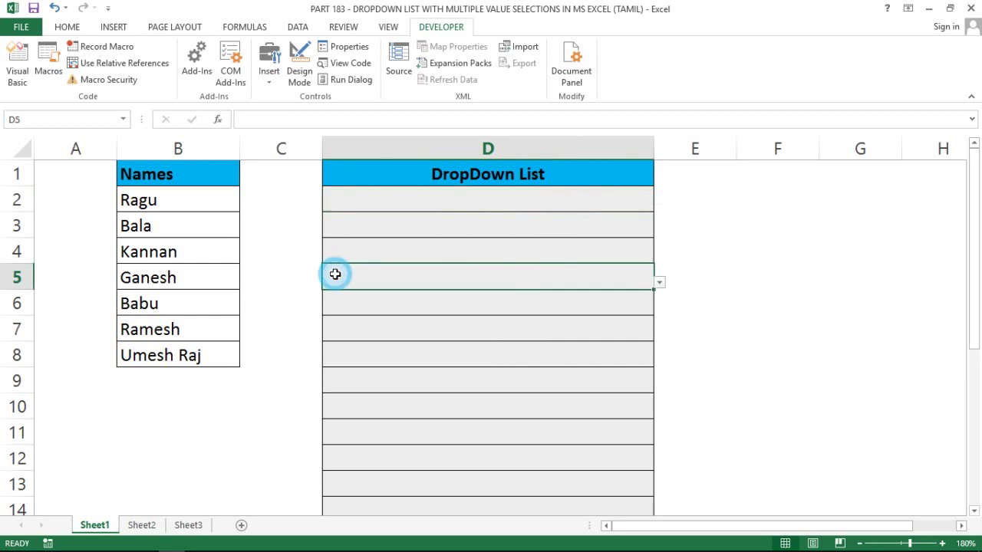
pyautogui.click(141, 525)
# On Sheet2, pick Ganesh, then Ramesh, and finally Umesh Raj from D2's dropdown.
pyautogui.click(441, 190)
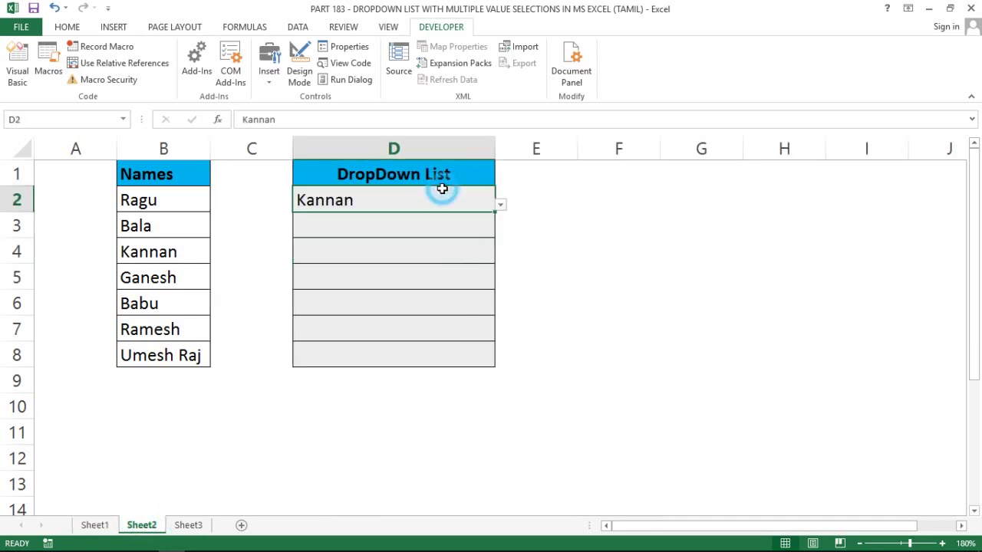
pyautogui.click(499, 203)
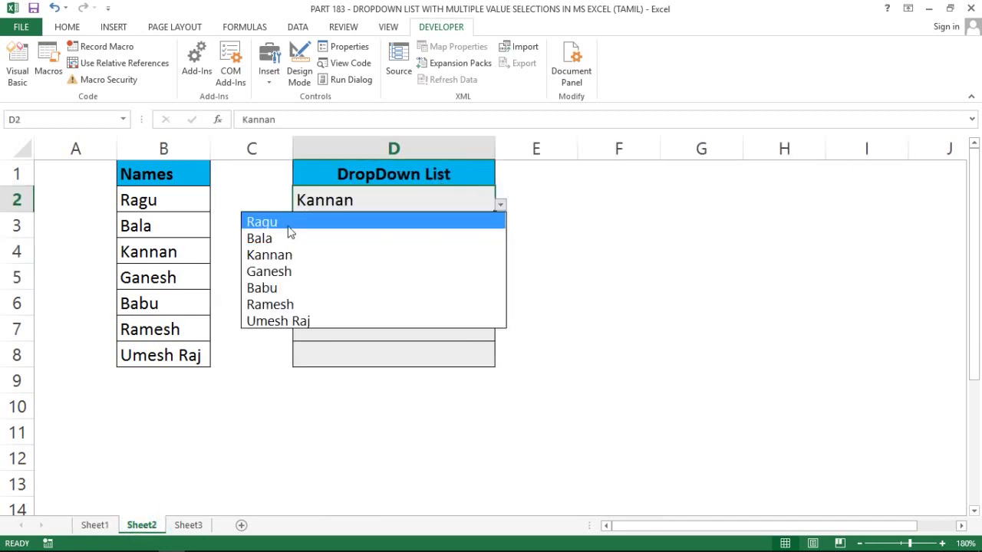
pyautogui.click(271, 274)
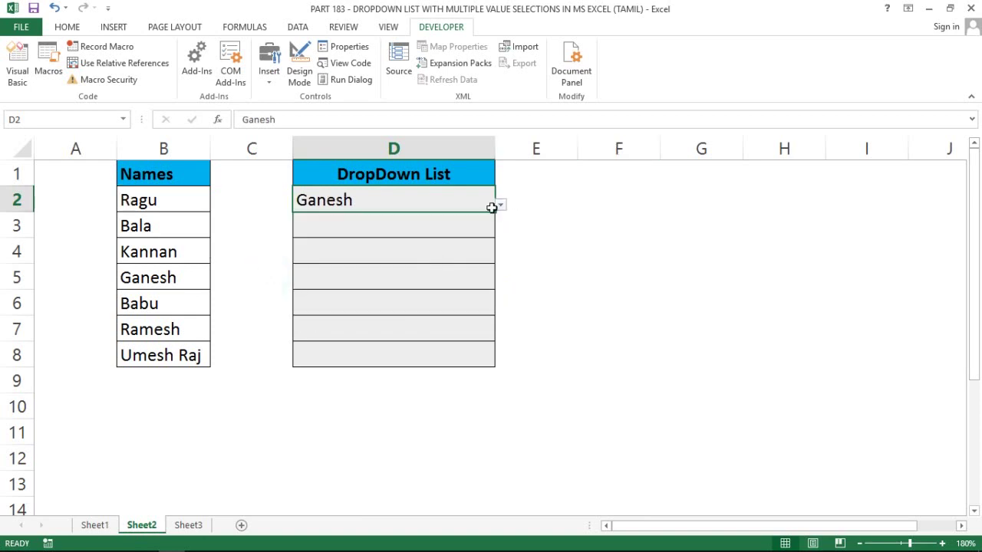
pyautogui.click(497, 207)
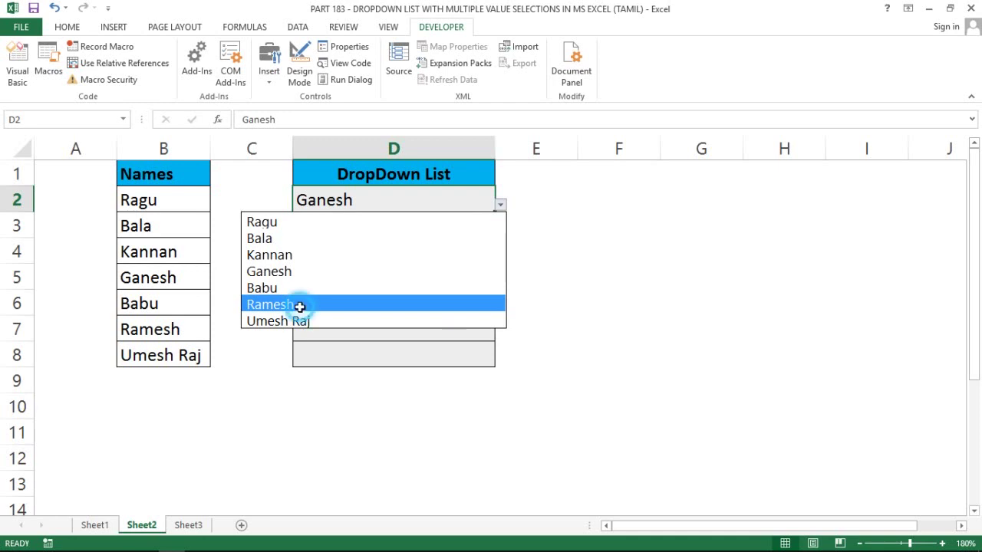
pyautogui.click(300, 304)
pyautogui.click(500, 204)
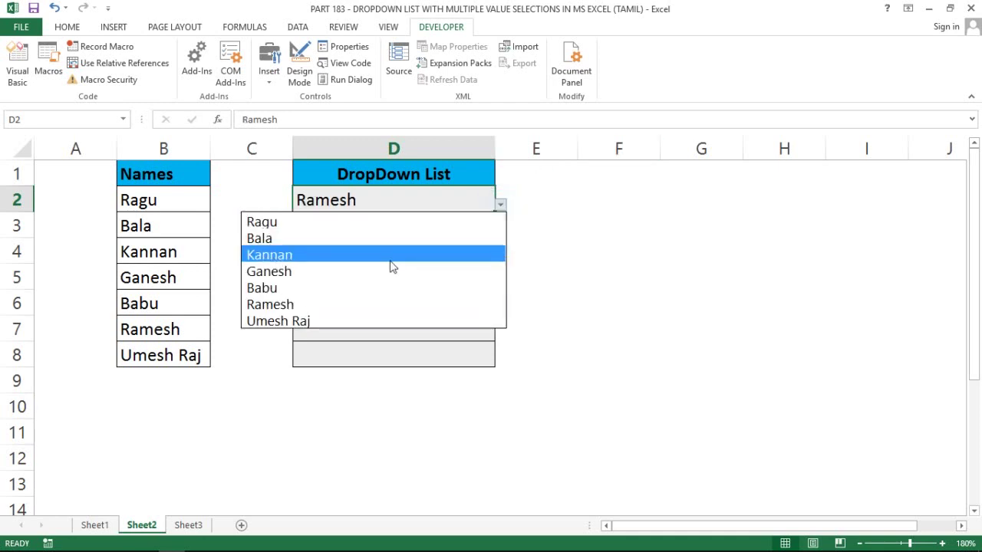
pyautogui.click(325, 320)
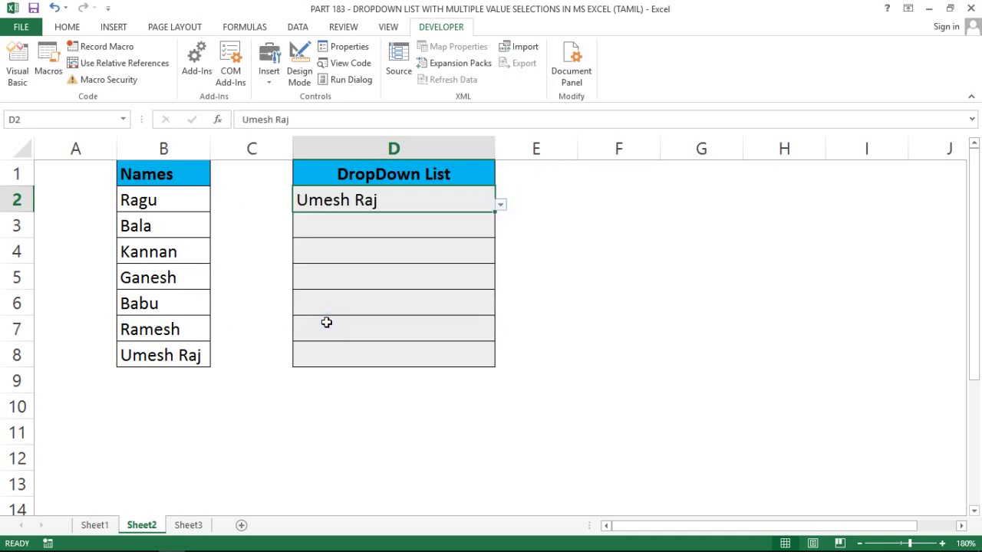
# Set D3 to Kannan and D4 to Babu, then return to Sheet1.
pyautogui.click(458, 228)
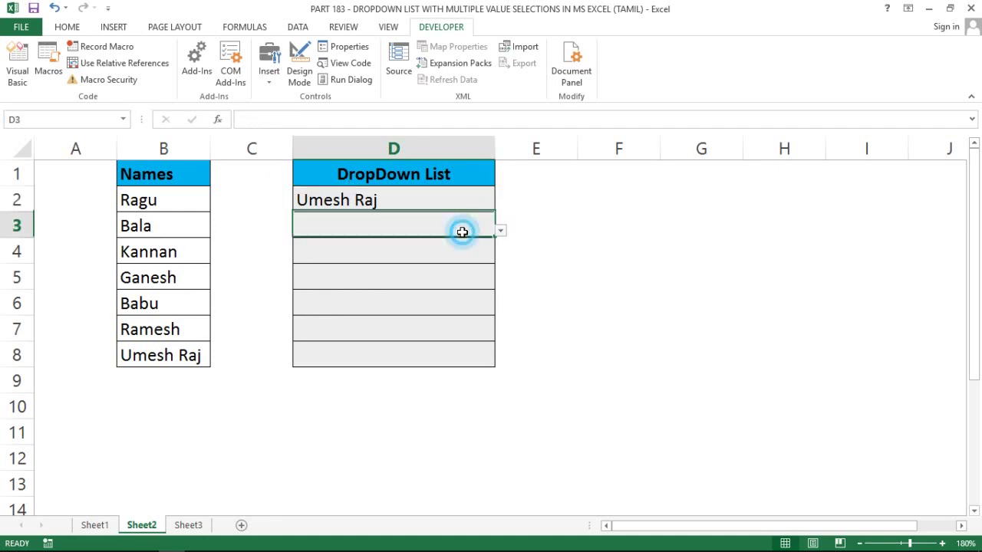
pyautogui.click(499, 232)
pyautogui.click(324, 281)
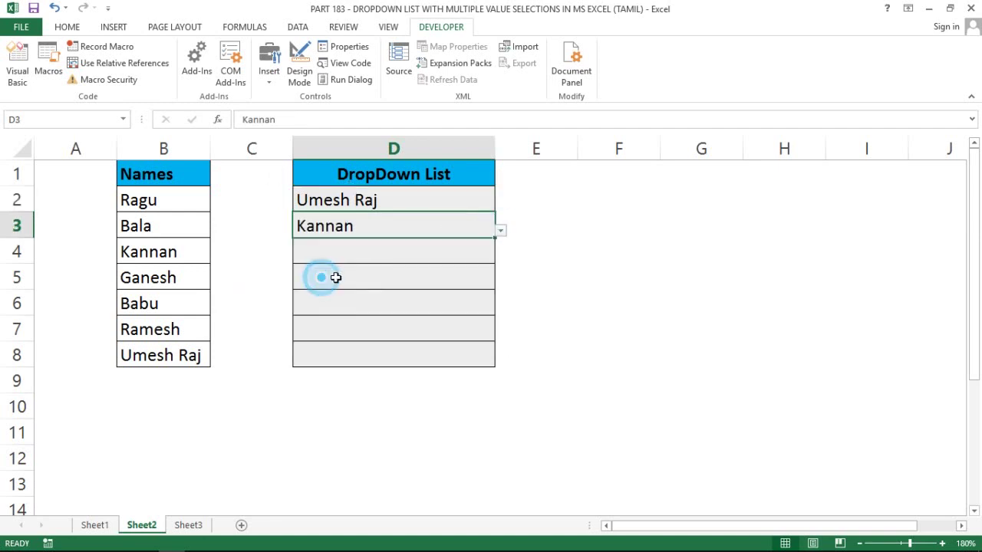
pyautogui.click(421, 250)
pyautogui.click(500, 256)
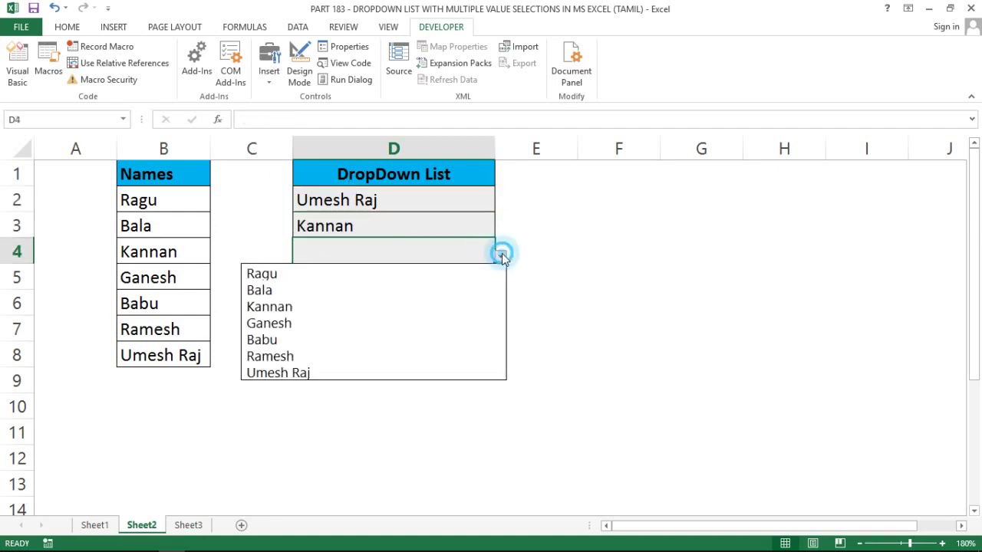
pyautogui.click(351, 342)
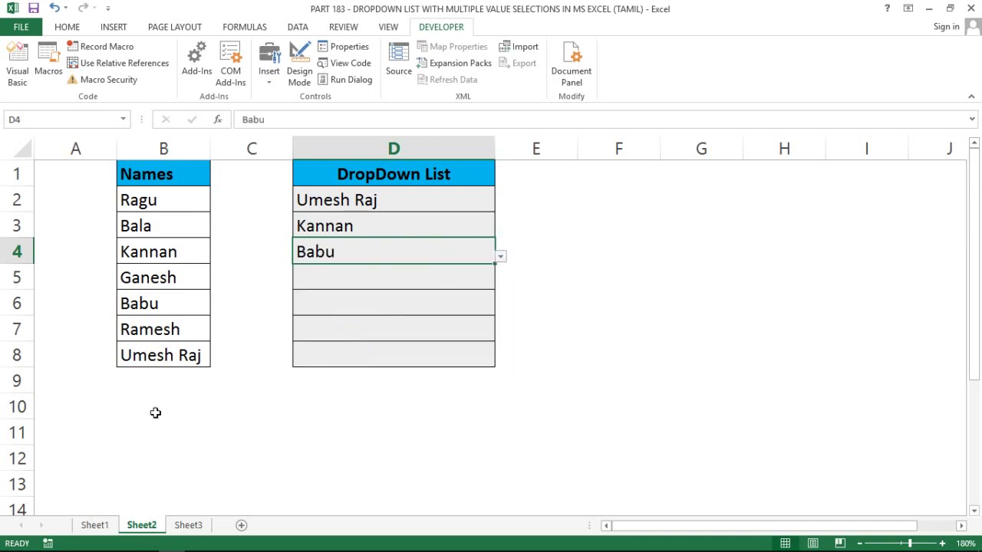
pyautogui.click(94, 526)
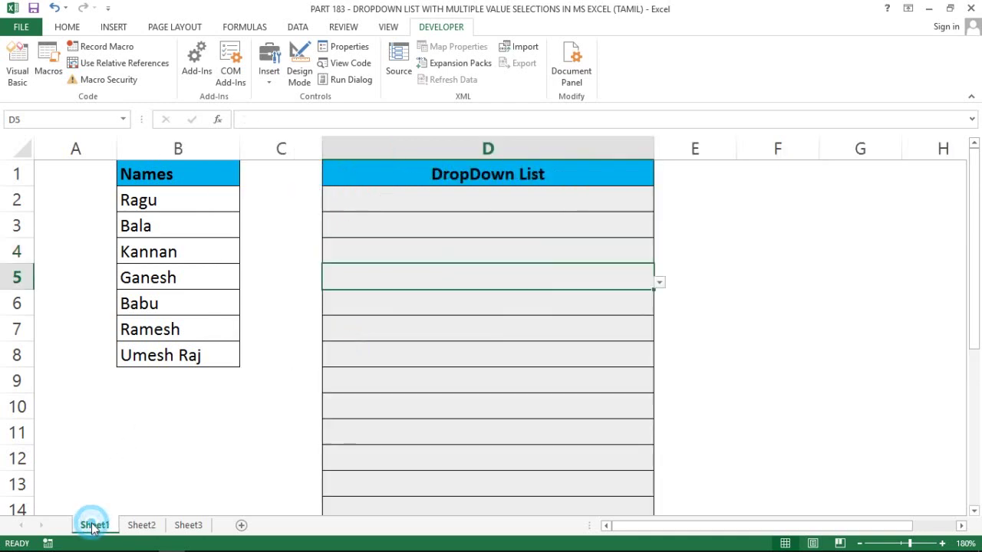
# Pick Bala, Ganesh, Babu, Umesh Raj and Ragu in turn from Sheet1's D2 dropdown.
pyautogui.click(479, 204)
pyautogui.click(659, 205)
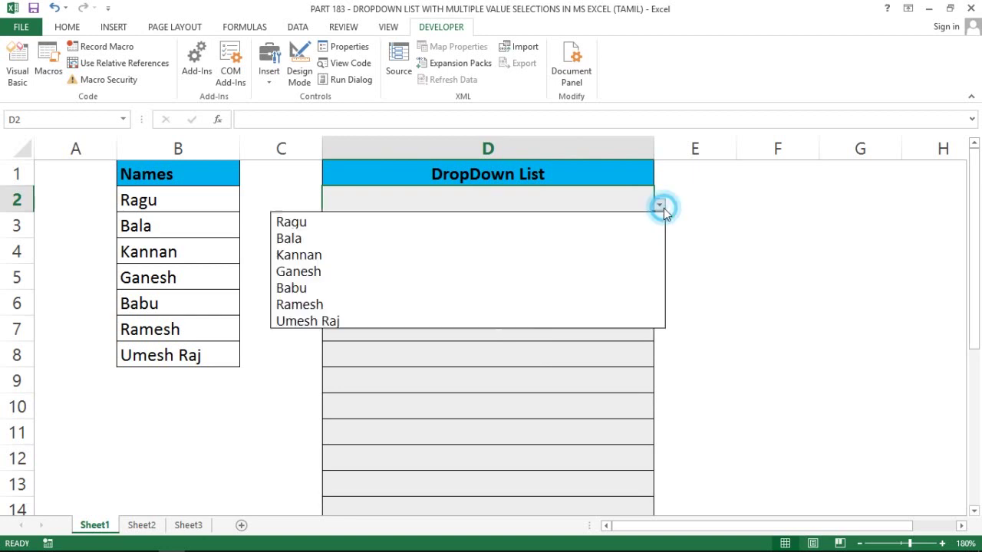
pyautogui.click(304, 240)
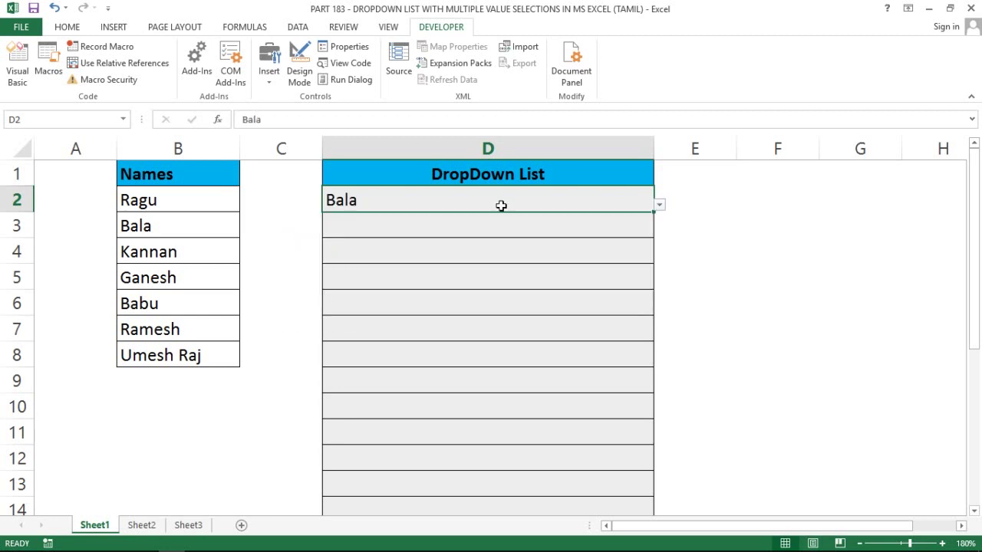
pyautogui.click(659, 206)
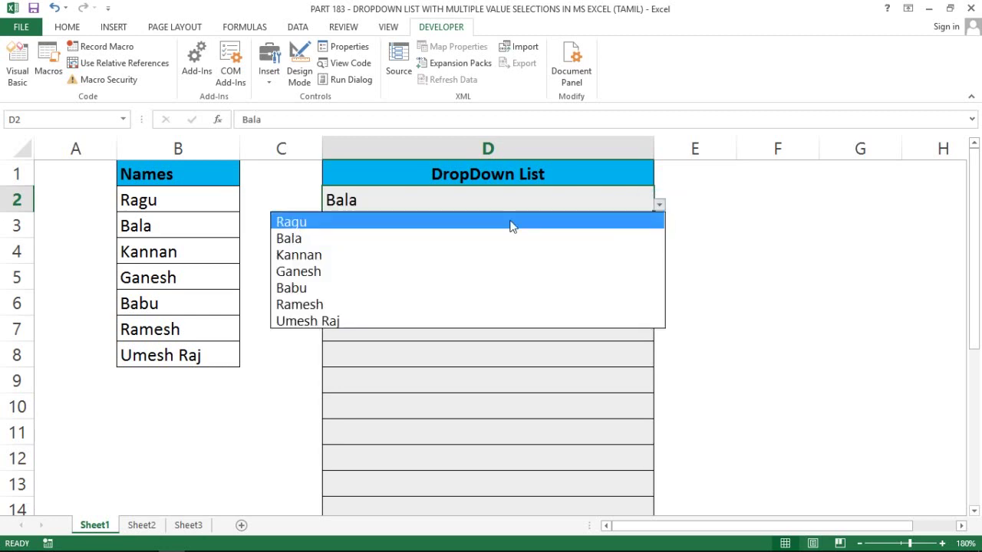
pyautogui.click(428, 281)
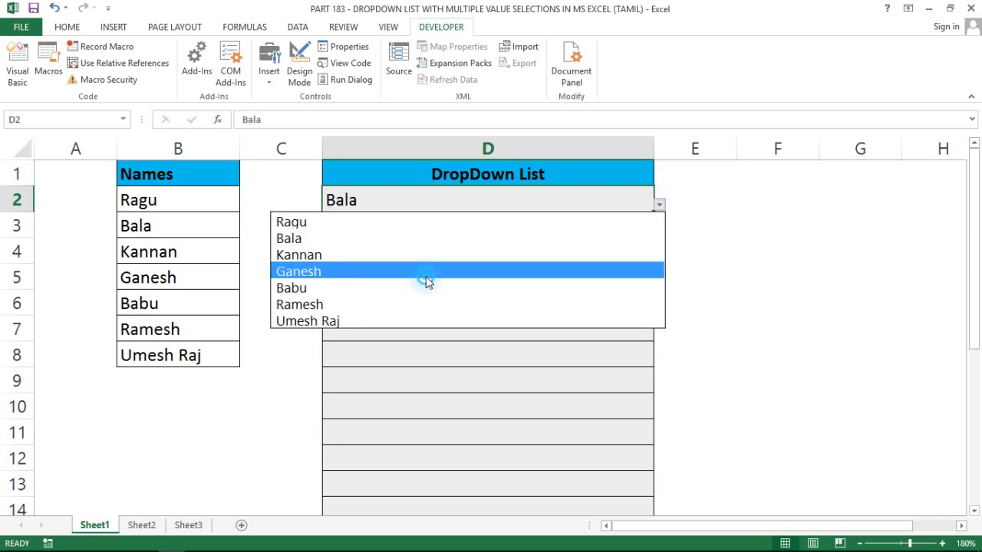
pyautogui.click(661, 206)
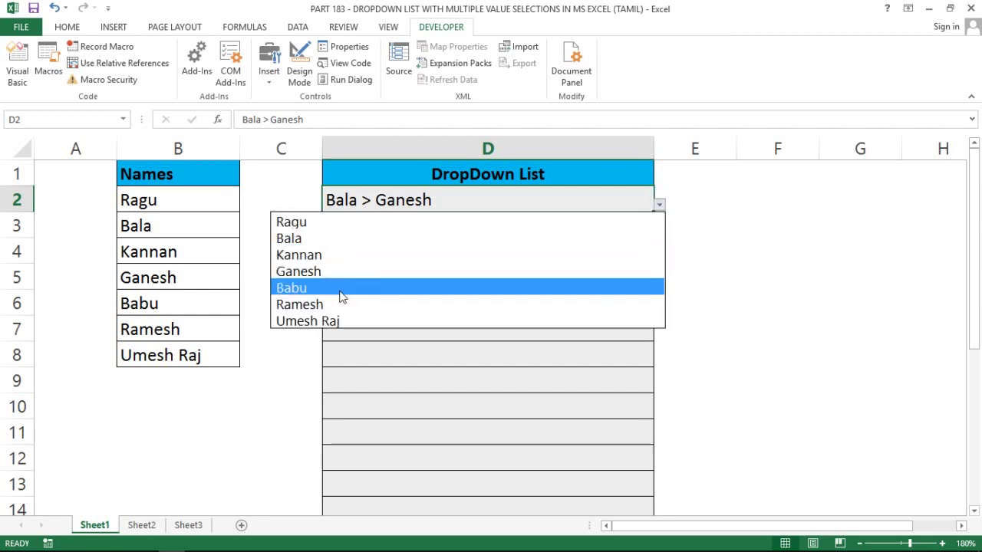
pyautogui.click(316, 290)
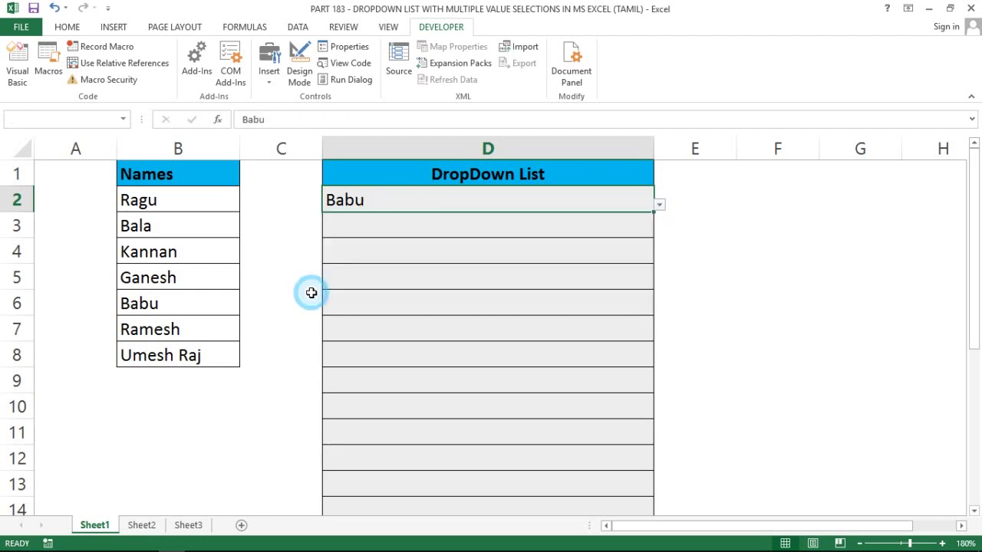
pyautogui.click(659, 207)
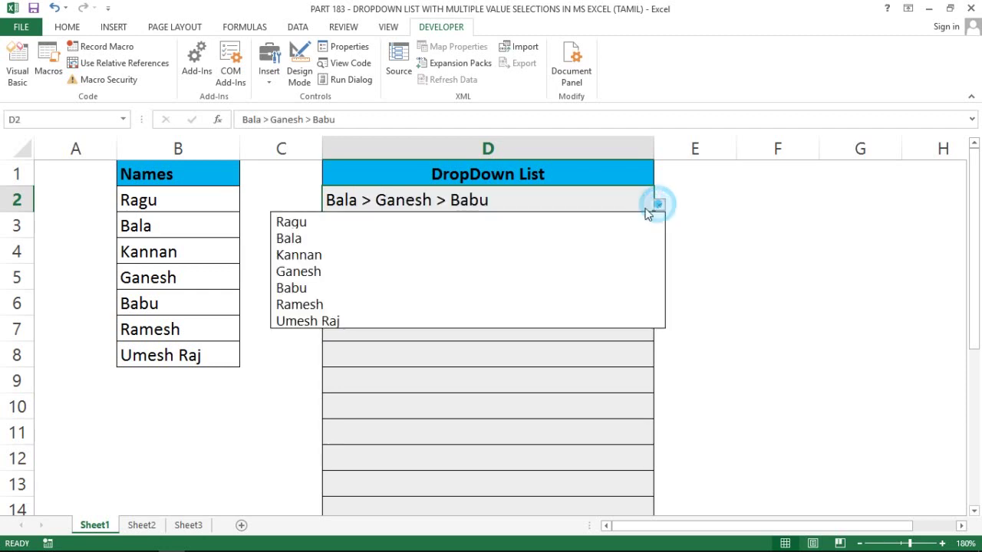
pyautogui.click(386, 319)
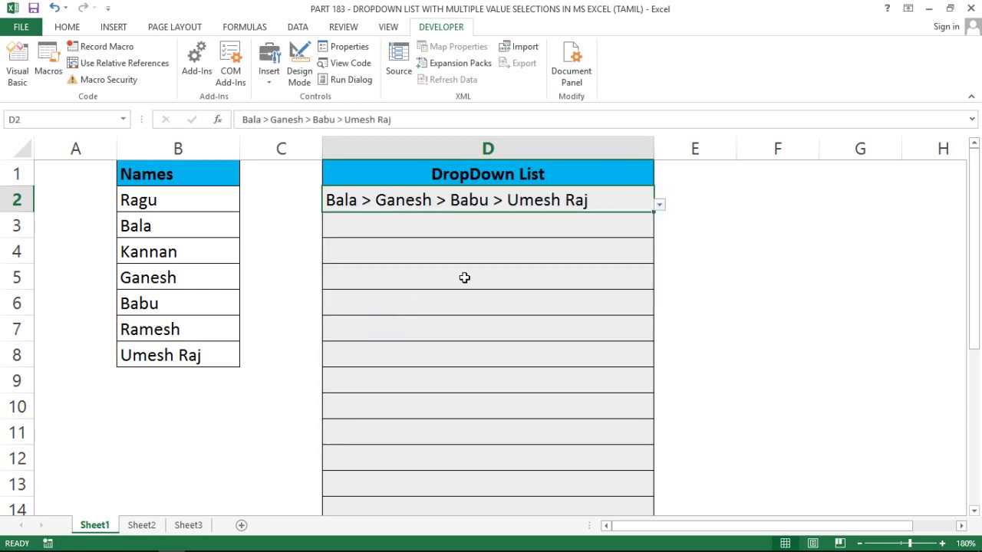
pyautogui.click(660, 204)
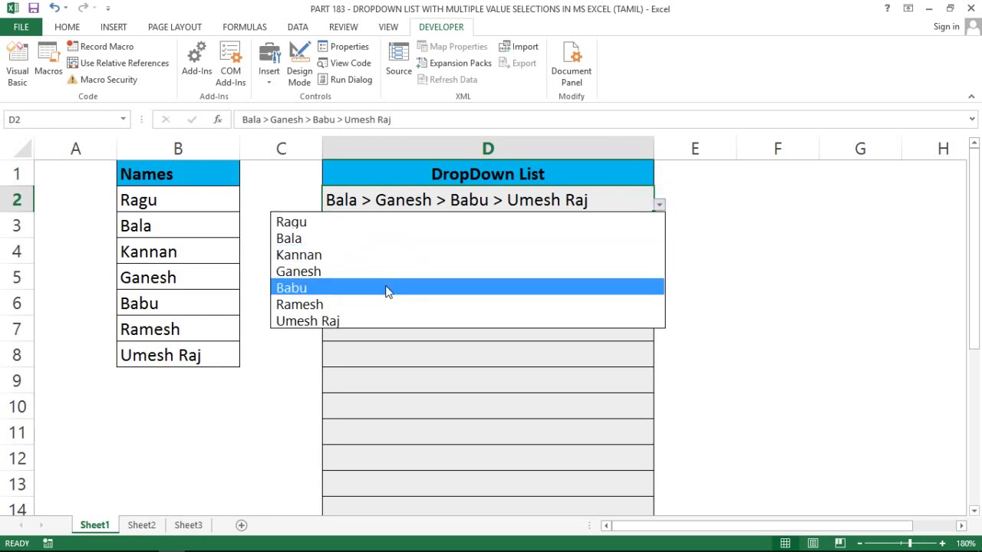
pyautogui.click(483, 224)
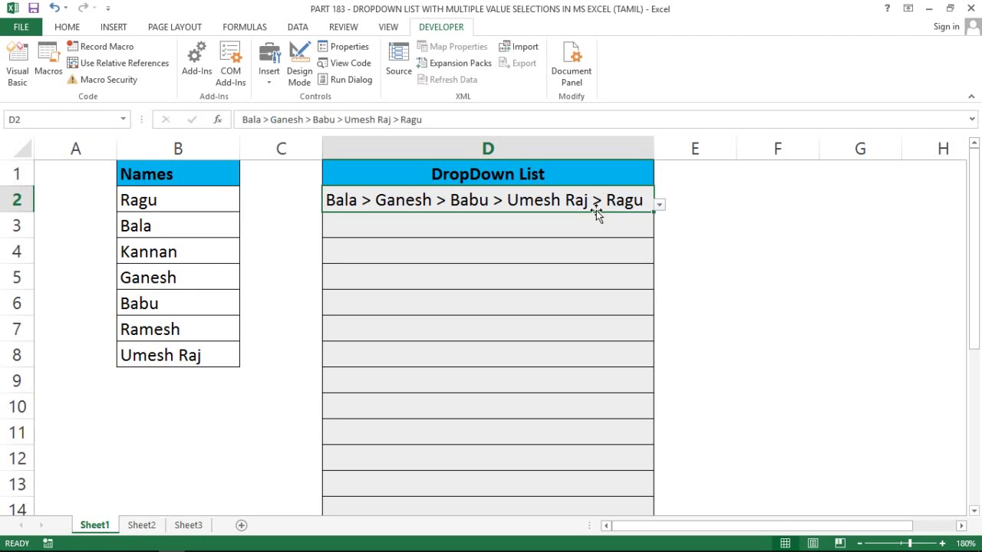
# Pick Kannan, Babu, Babu and Ramesh in turn from D3's dropdown.
pyautogui.click(559, 229)
pyautogui.click(658, 231)
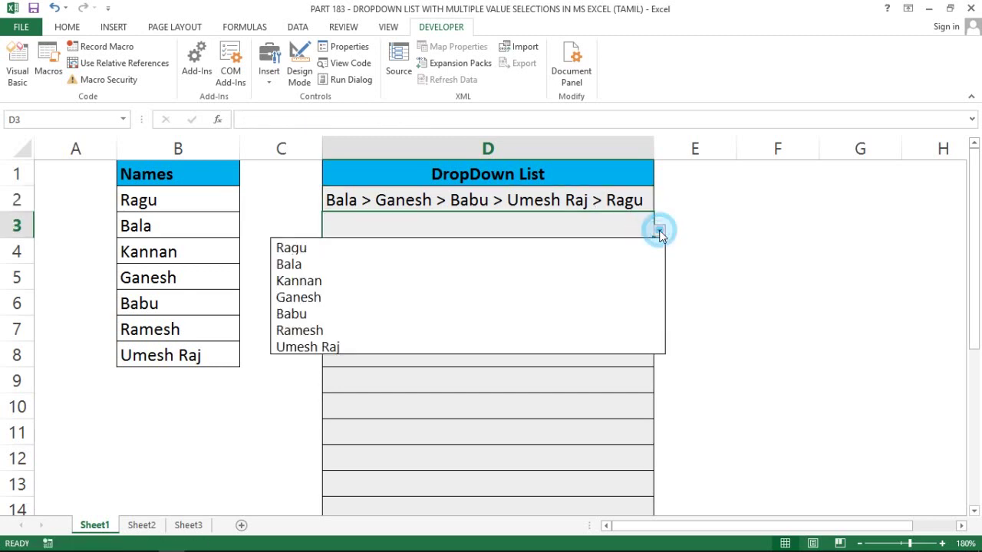
pyautogui.click(389, 280)
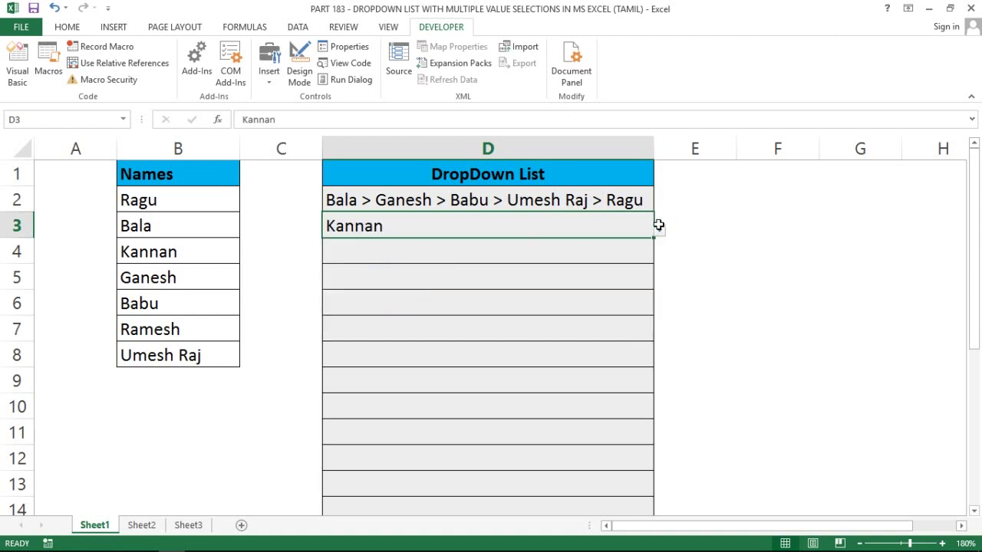
pyautogui.click(657, 223)
pyautogui.click(638, 228)
pyautogui.click(657, 230)
pyautogui.click(660, 233)
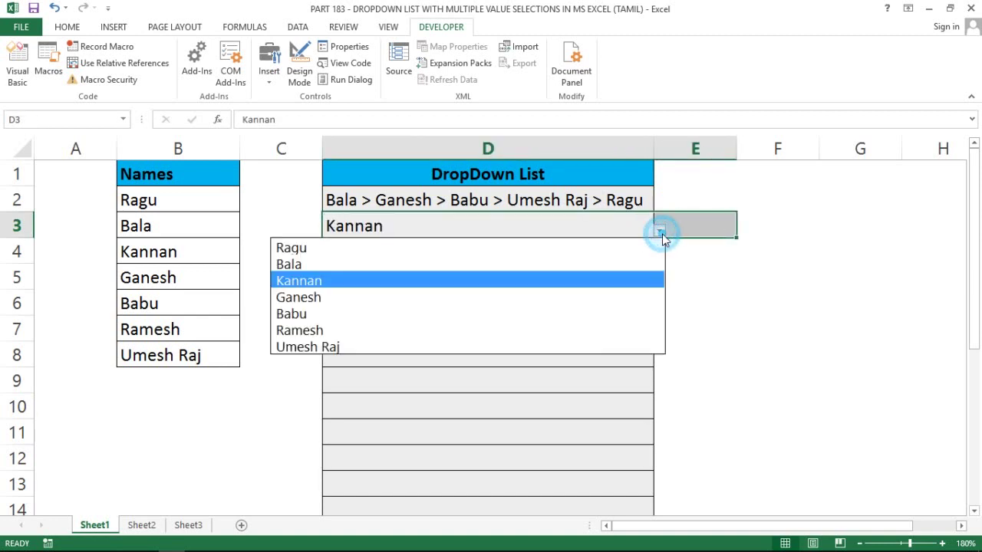
pyautogui.click(458, 317)
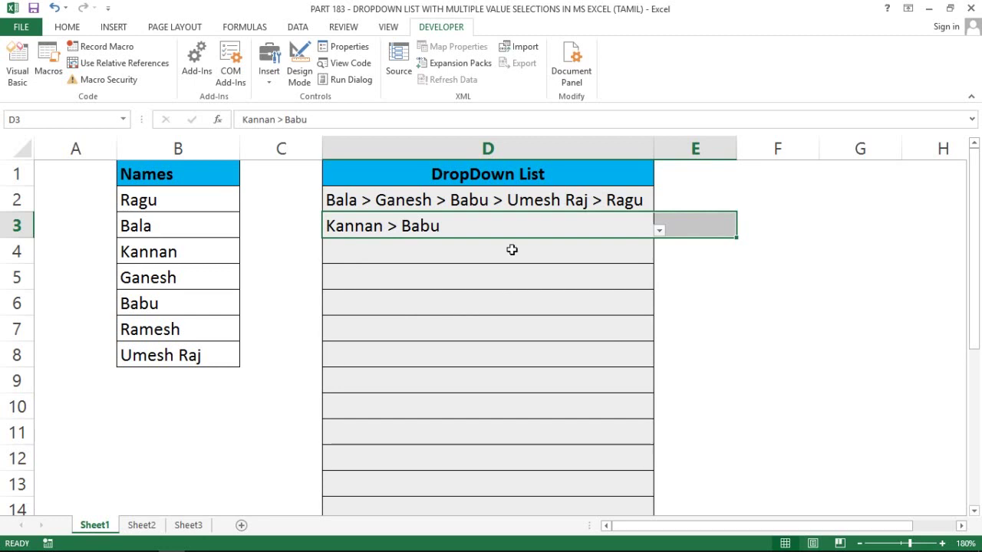
pyautogui.click(658, 229)
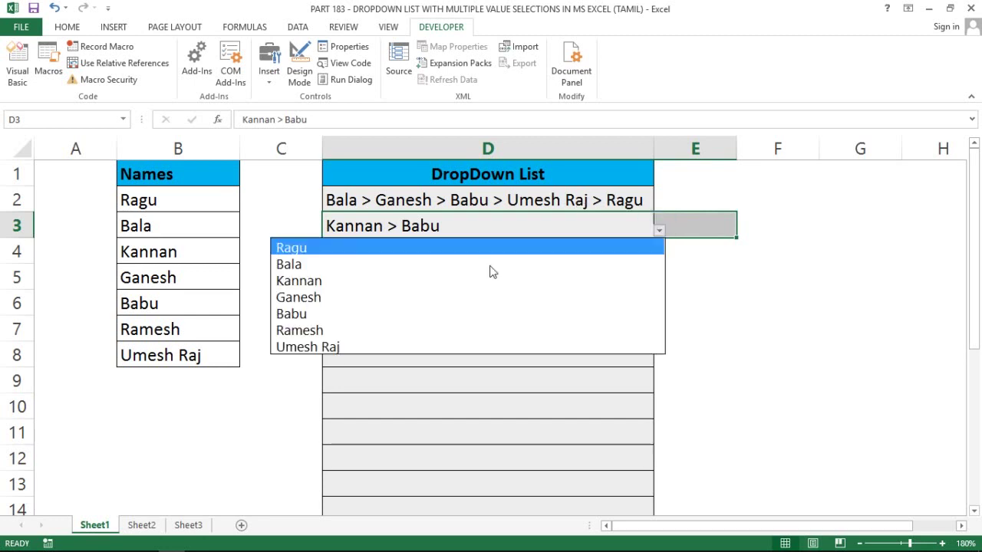
pyautogui.click(405, 316)
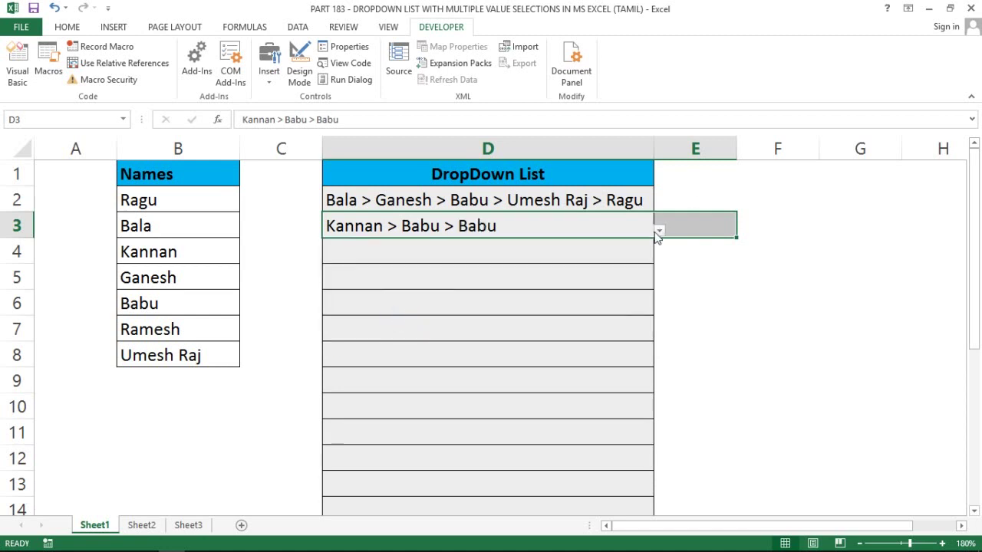
pyautogui.click(658, 230)
pyautogui.click(399, 330)
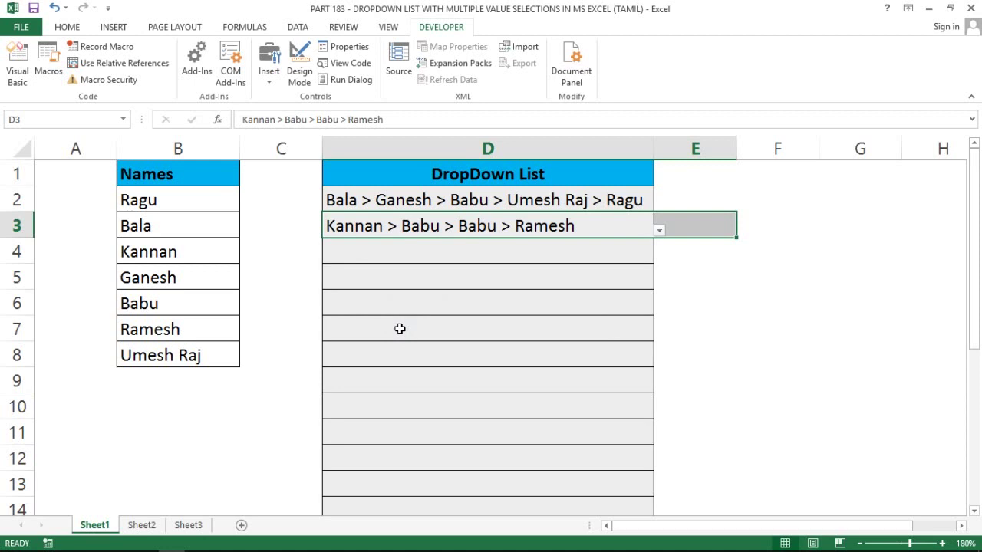
# Check Sheet2's DropDown List column, then return to Sheet1 and select D4.
pyautogui.click(356, 309)
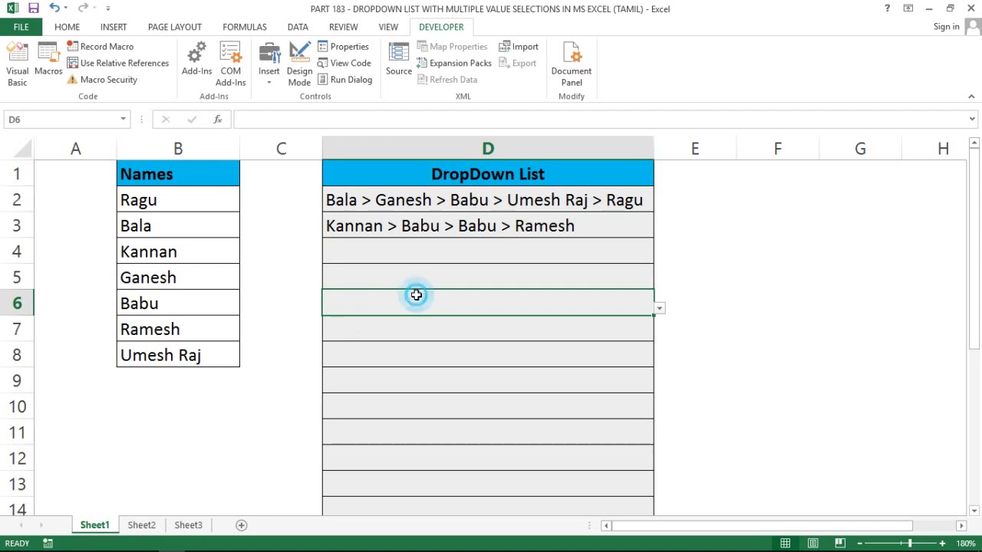
pyautogui.click(292, 326)
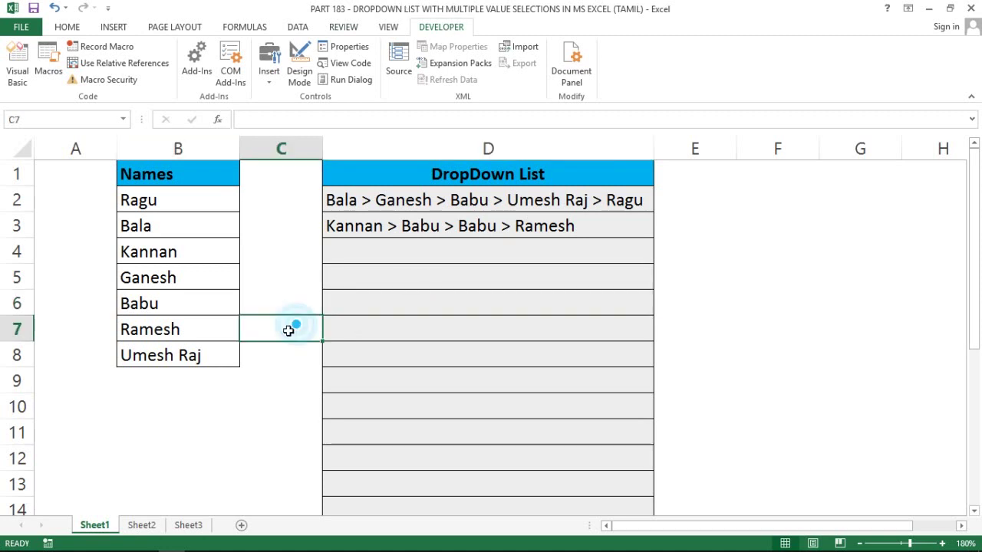
pyautogui.click(136, 527)
pyautogui.click(326, 441)
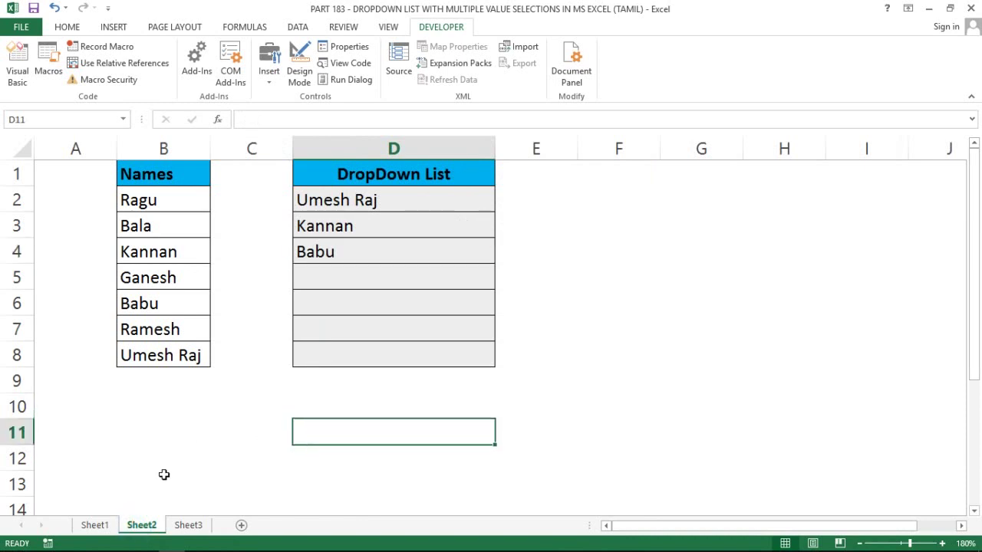
pyautogui.click(94, 526)
pyautogui.click(394, 244)
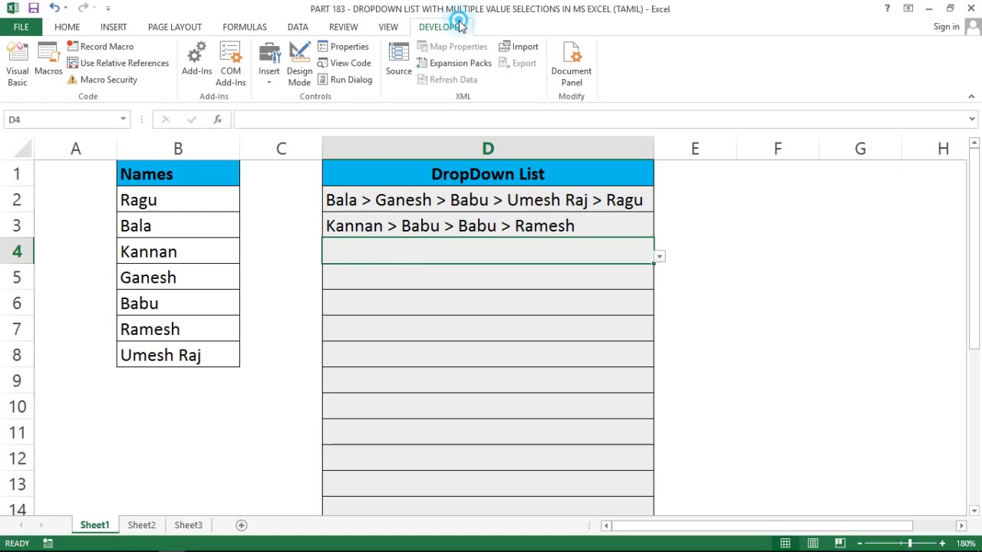
# Open the Visual Basic editor, widen the Project Explorer, and review Sheet1's Worksheet_Change code.
pyautogui.click(24, 59)
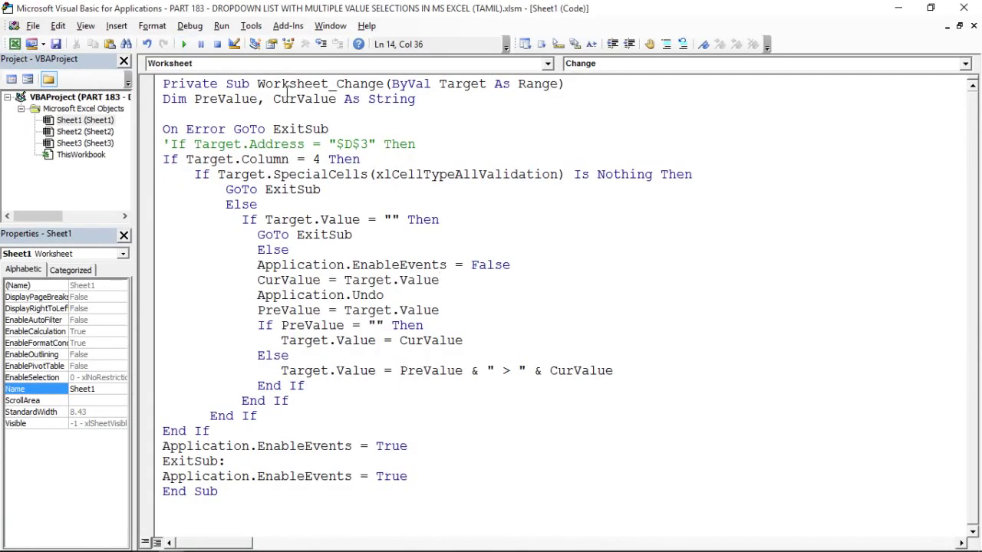
pyautogui.moveTo(133, 102); pyautogui.dragTo(251, 117)
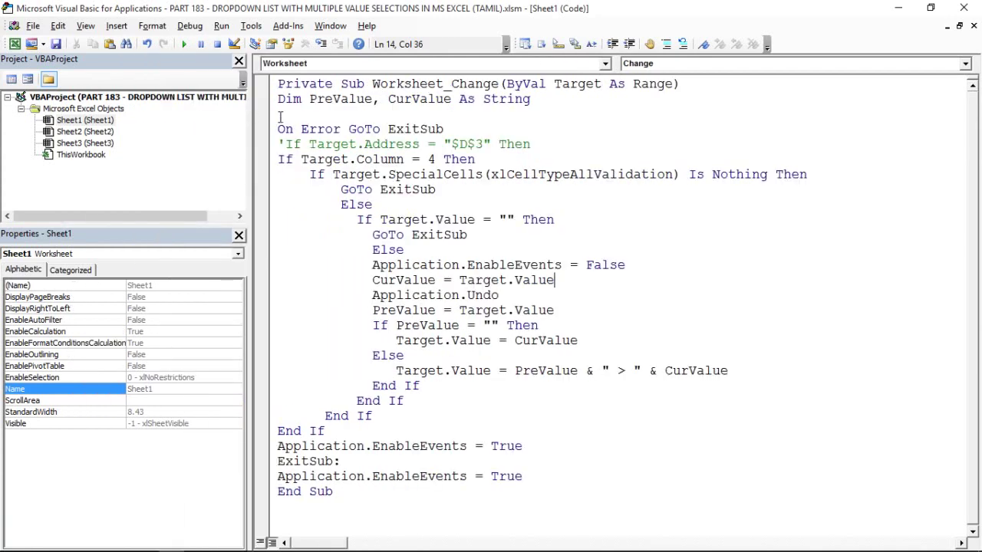
pyautogui.moveTo(277, 84); pyautogui.dragTo(456, 432)
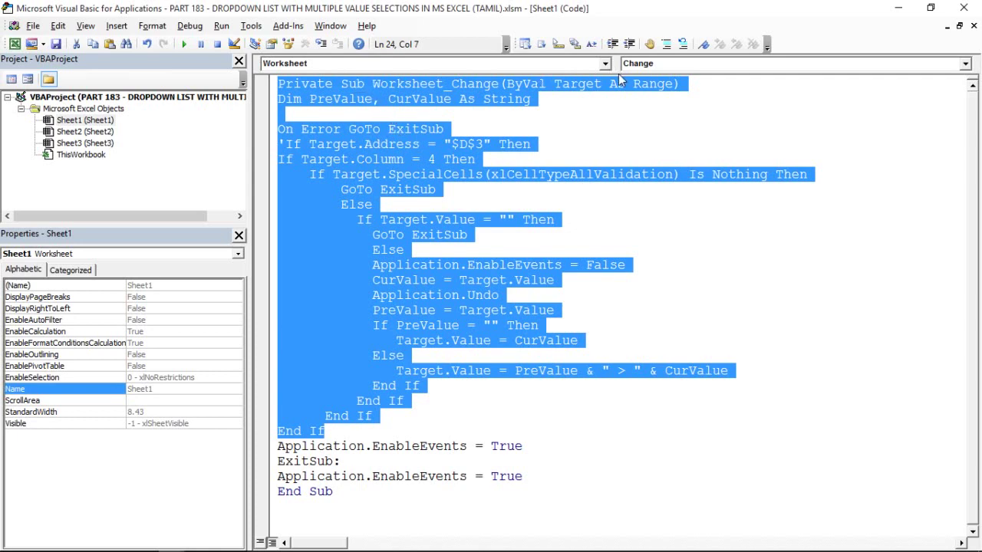
pyautogui.click(428, 167)
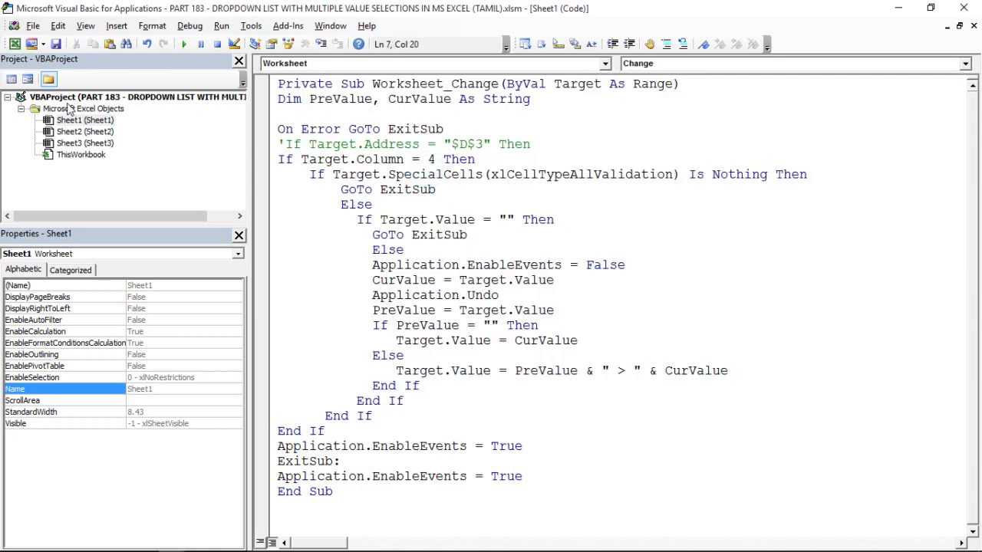
pyautogui.click(70, 122)
pyautogui.doubleClick(73, 132)
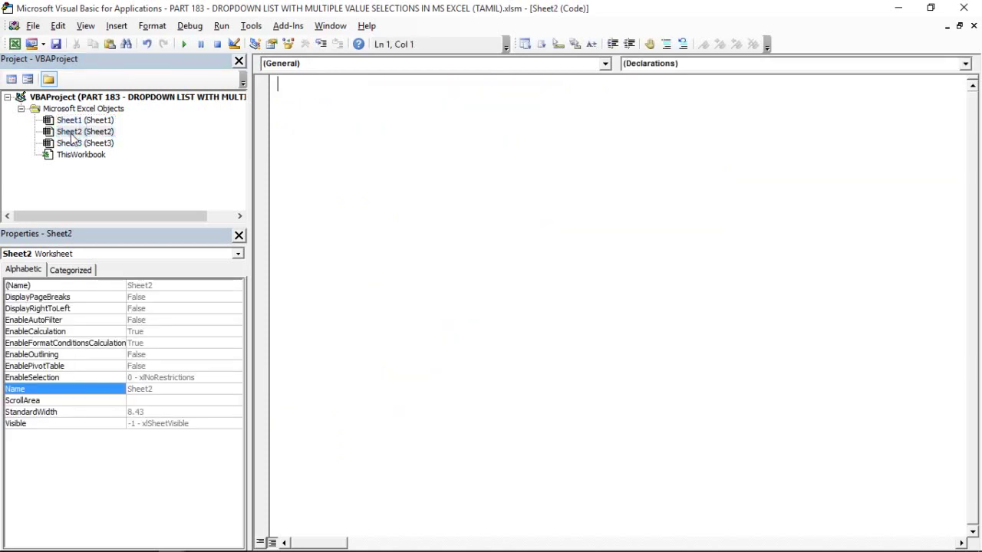
pyautogui.doubleClick(73, 143)
pyautogui.doubleClick(103, 121)
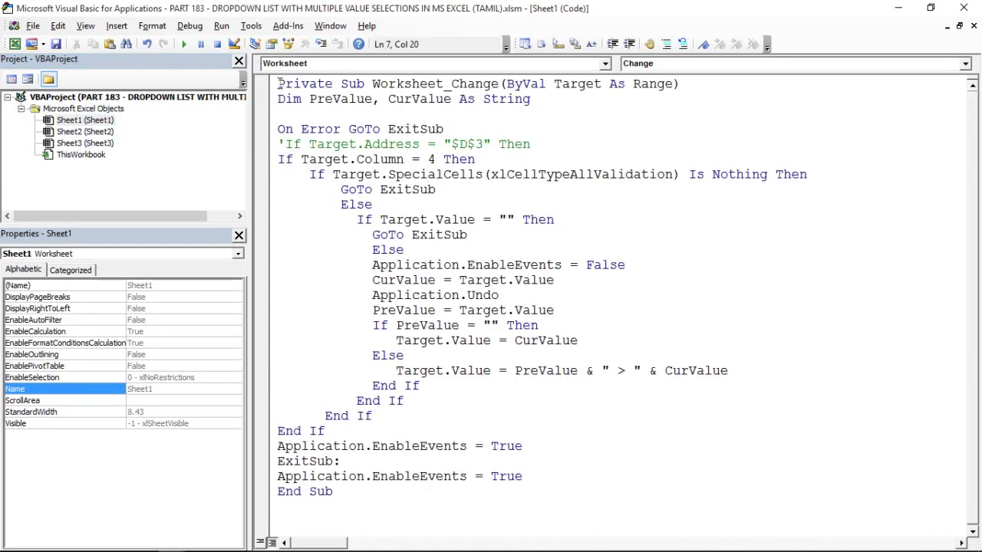
pyautogui.moveTo(278, 84); pyautogui.dragTo(410, 532)
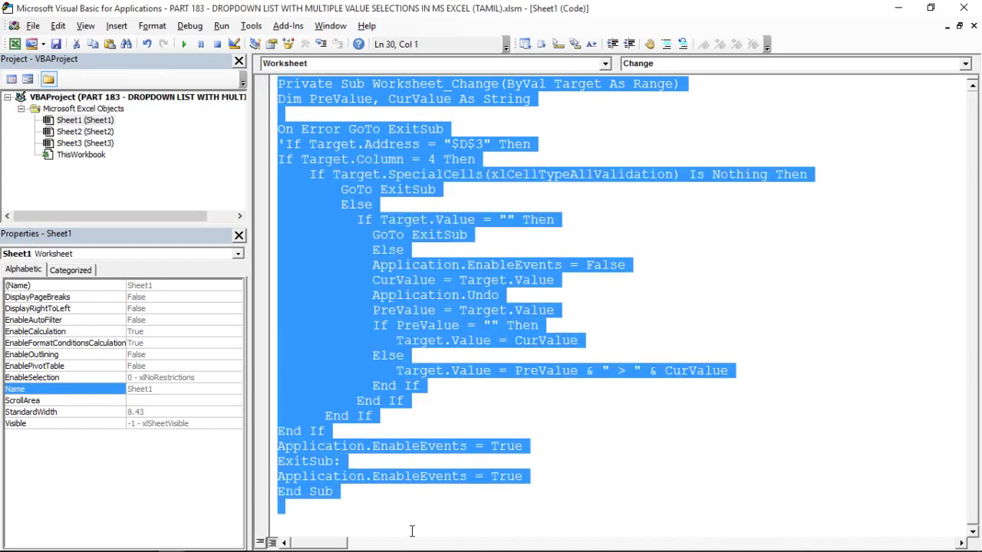
pyautogui.click(439, 492)
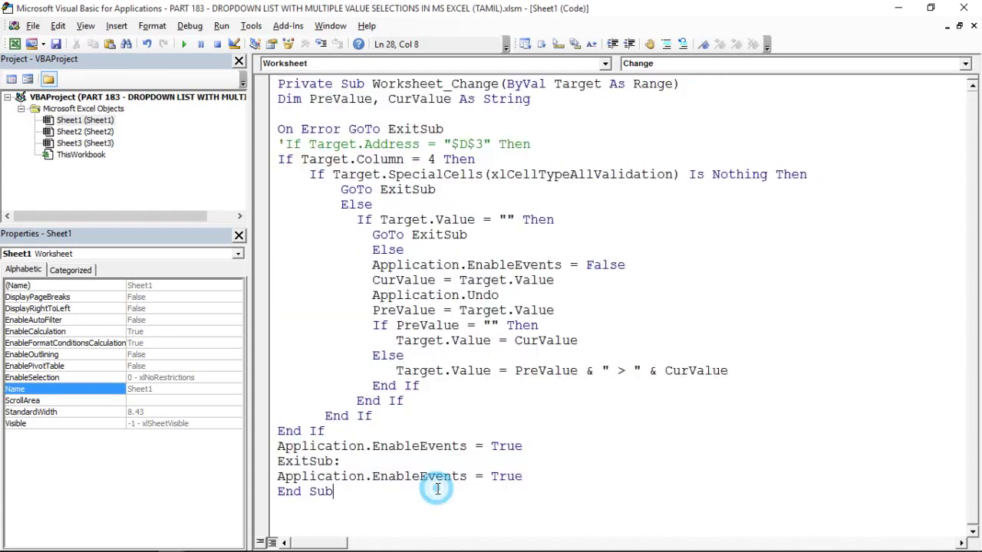
# Browse the Sheet2, Sheet3 and ThisWorkbook modules, ending in Sheet2's empty code module.
pyautogui.click(78, 134)
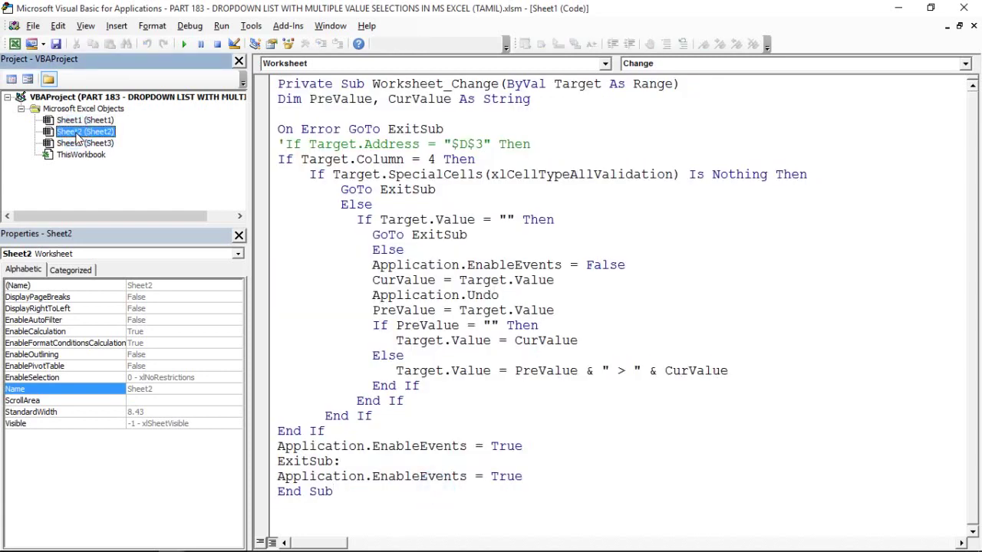
pyautogui.doubleClick(77, 134)
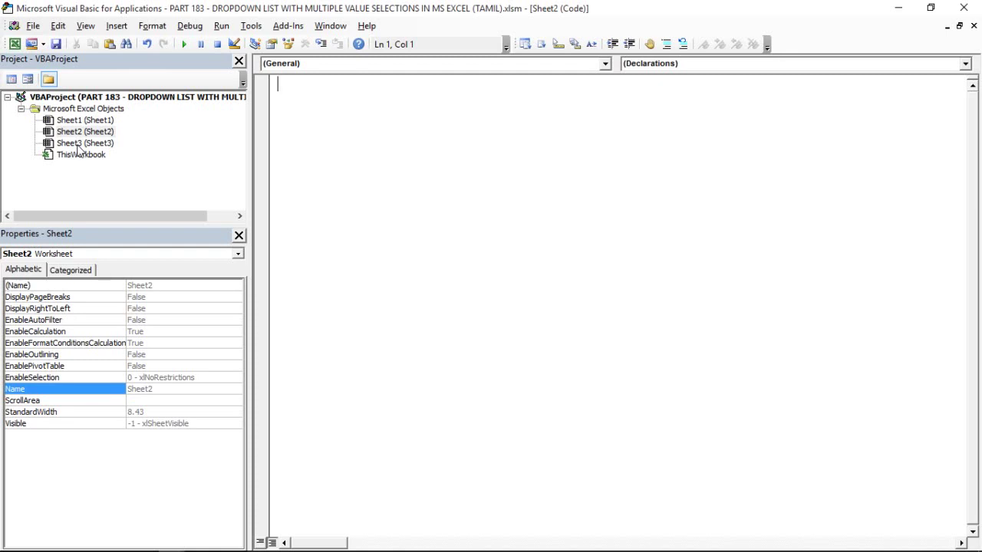
pyautogui.doubleClick(78, 145)
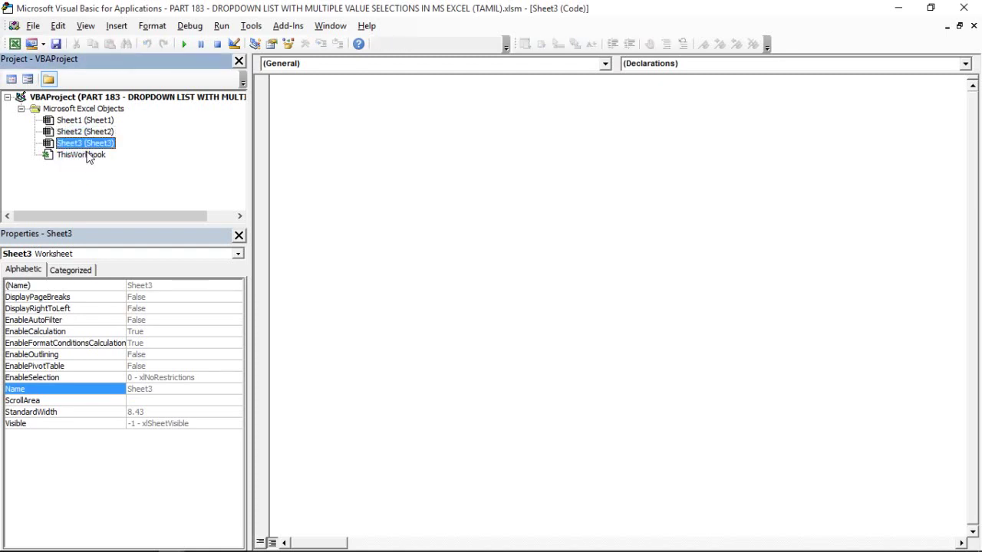
pyautogui.doubleClick(86, 155)
pyautogui.doubleClick(96, 143)
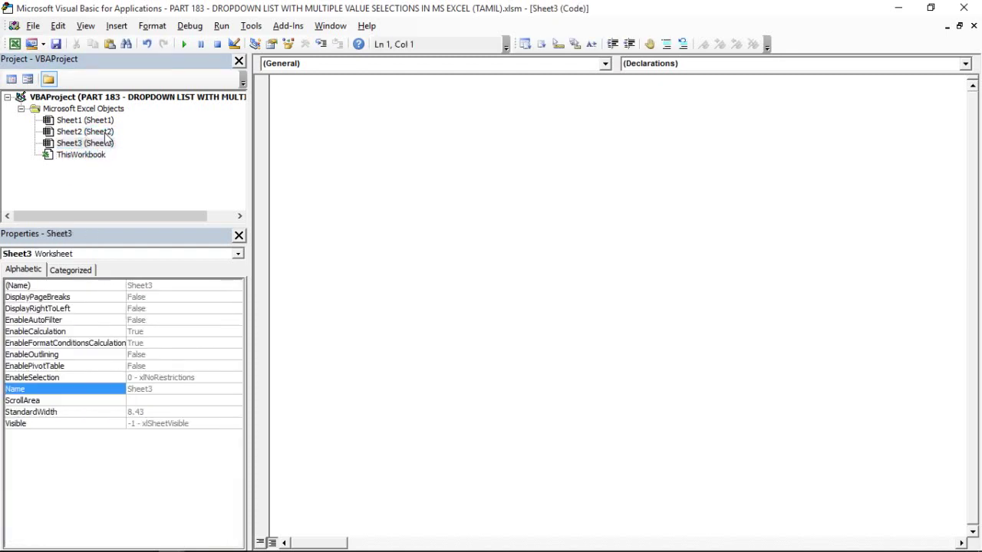
pyautogui.doubleClick(105, 132)
pyautogui.doubleClick(99, 122)
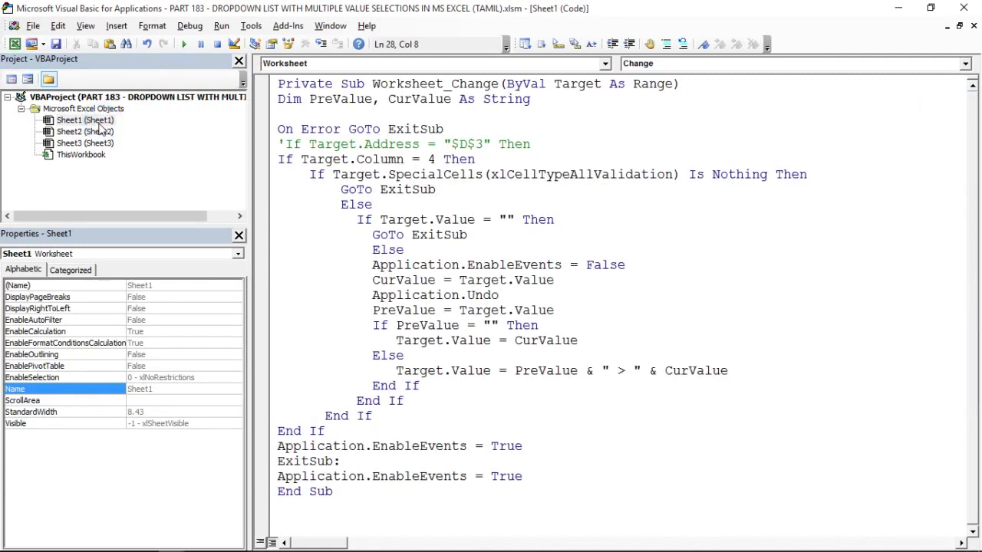
pyautogui.doubleClick(95, 132)
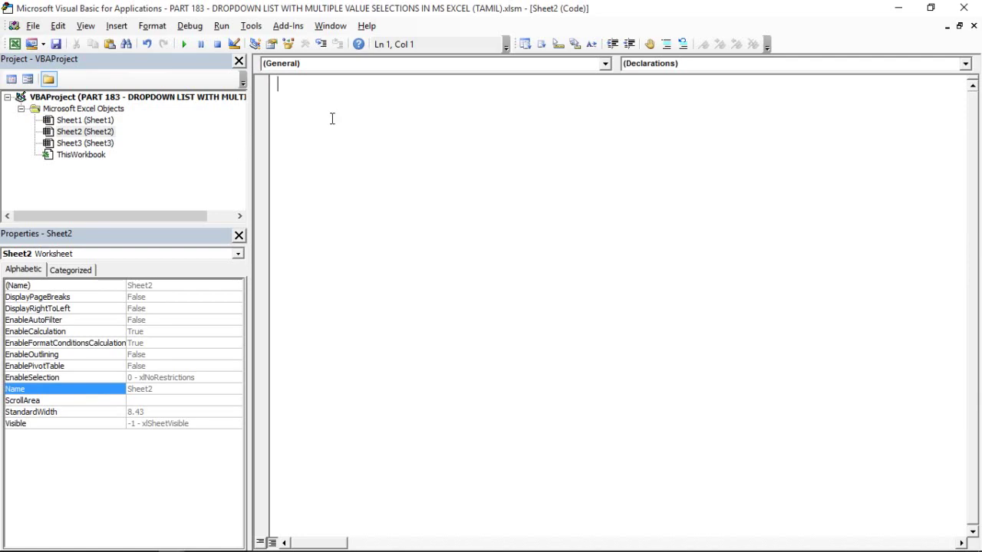
# Back in Excel on Sheet2, delete the picked names from D2:D8.
pyautogui.hotkey('alt', 'F11')
pyautogui.click(447, 301)
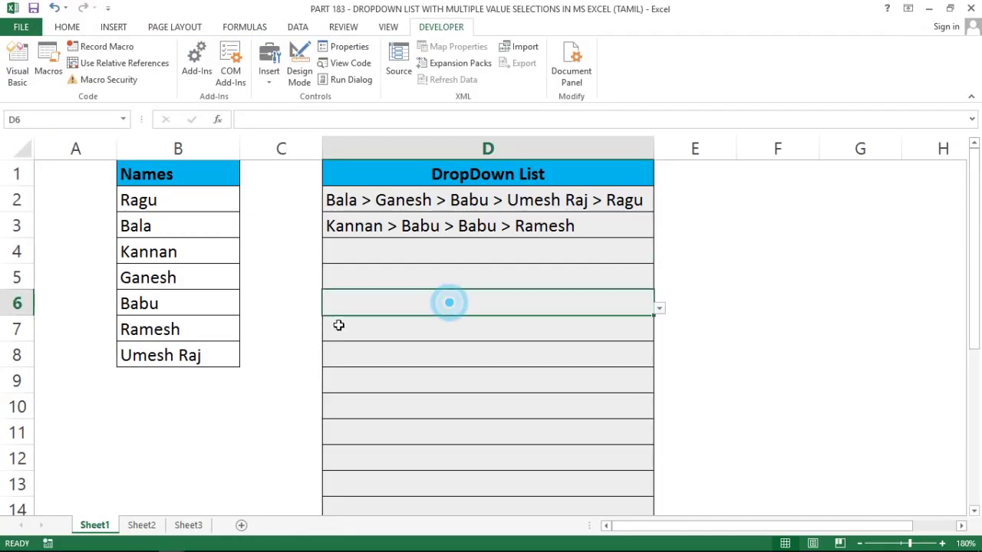
pyautogui.click(141, 524)
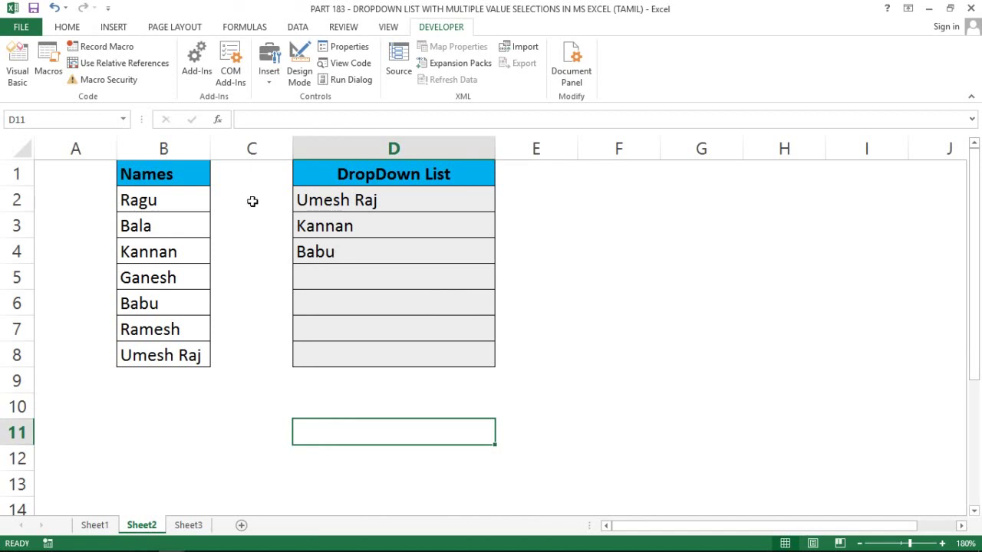
pyautogui.click(141, 201)
pyautogui.hotkey('ctrl', 'shift', 'Down')
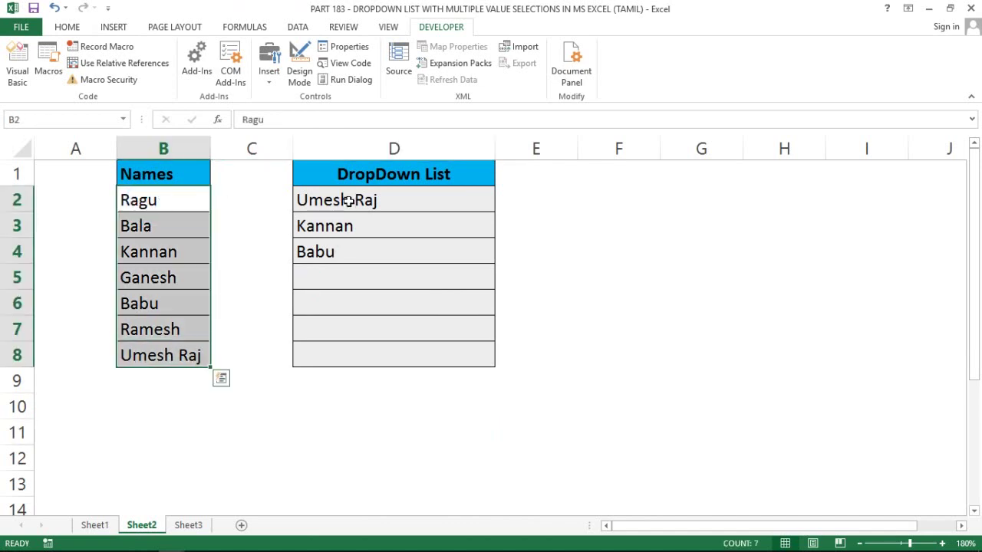
pyautogui.click(347, 200)
pyautogui.hotkey('shift', 'Down')
pyautogui.hotkey('shift', 'Down')
pyautogui.hotkey('shift', 'Down')
pyautogui.hotkey('shift', 'Down')
pyautogui.hotkey('shift', 'Down')
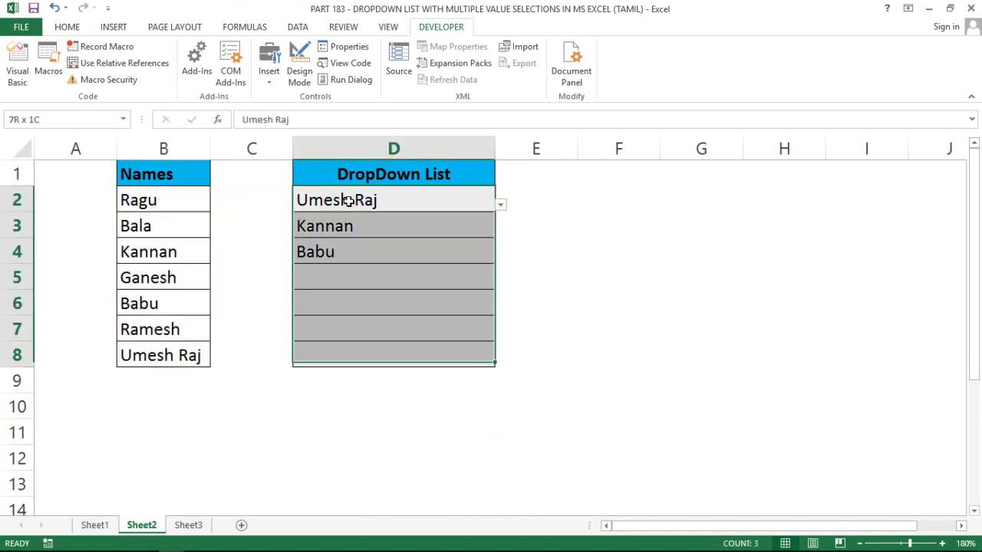
pyautogui.press('Delete')
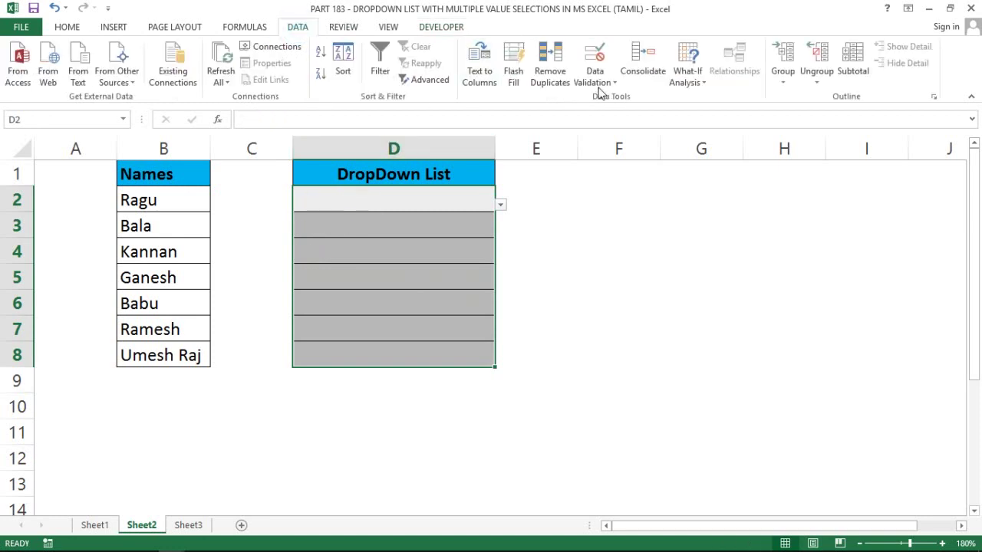
# Clear All data validation from D2:D8 and check the column is empty.
pyautogui.click(595, 80)
pyautogui.click(625, 98)
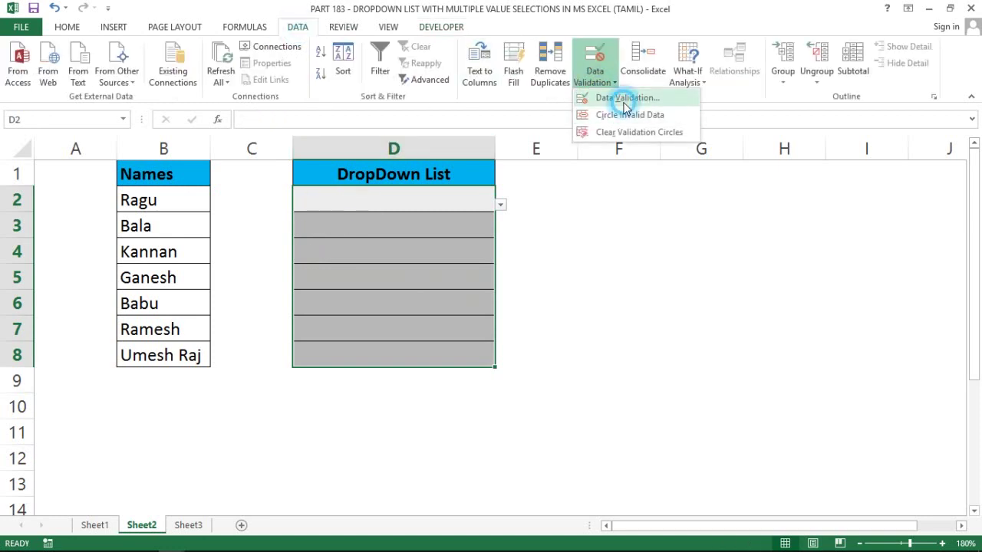
pyautogui.click(507, 368)
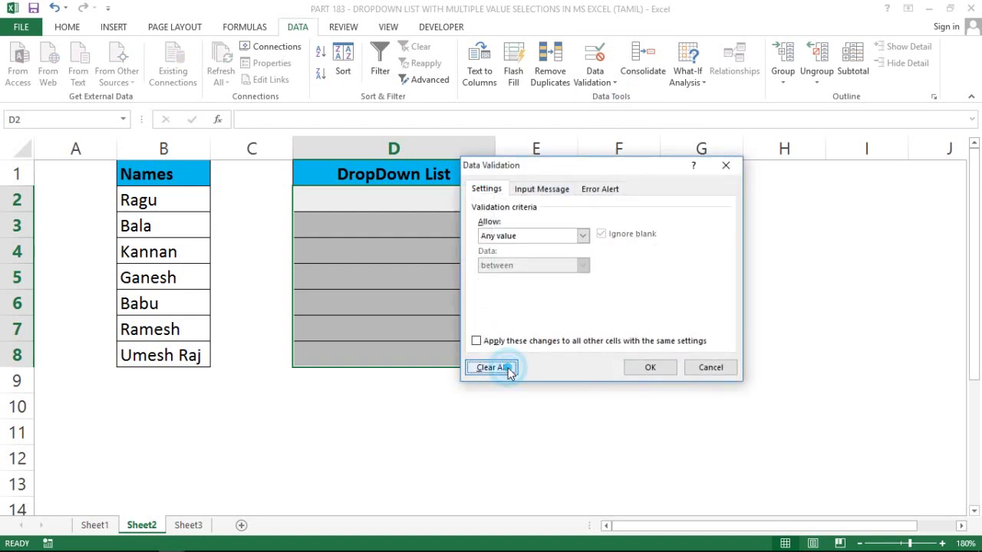
pyautogui.click(651, 368)
pyautogui.click(353, 198)
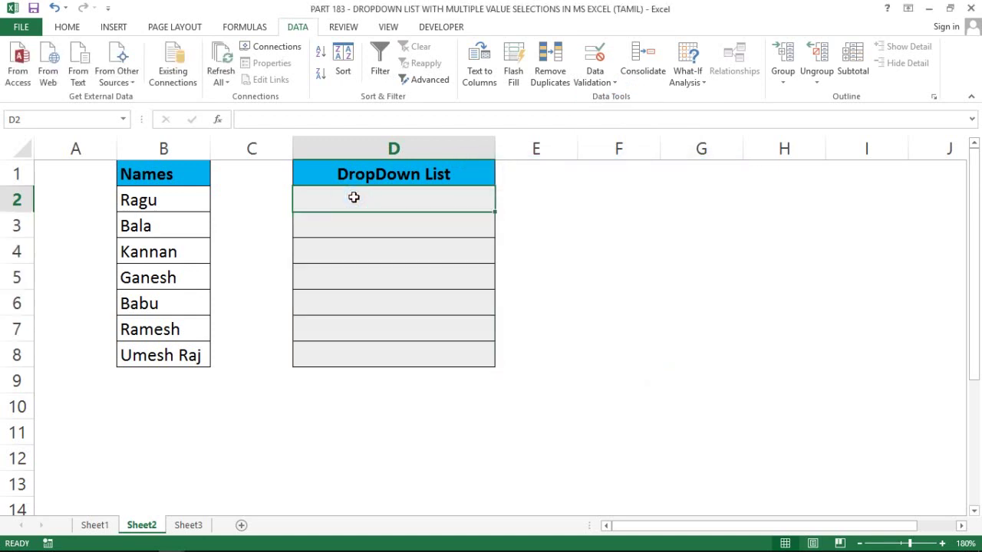
pyautogui.press('Down')
pyautogui.press('Down')
pyautogui.press('Down')
pyautogui.press('Down')
pyautogui.press('Down')
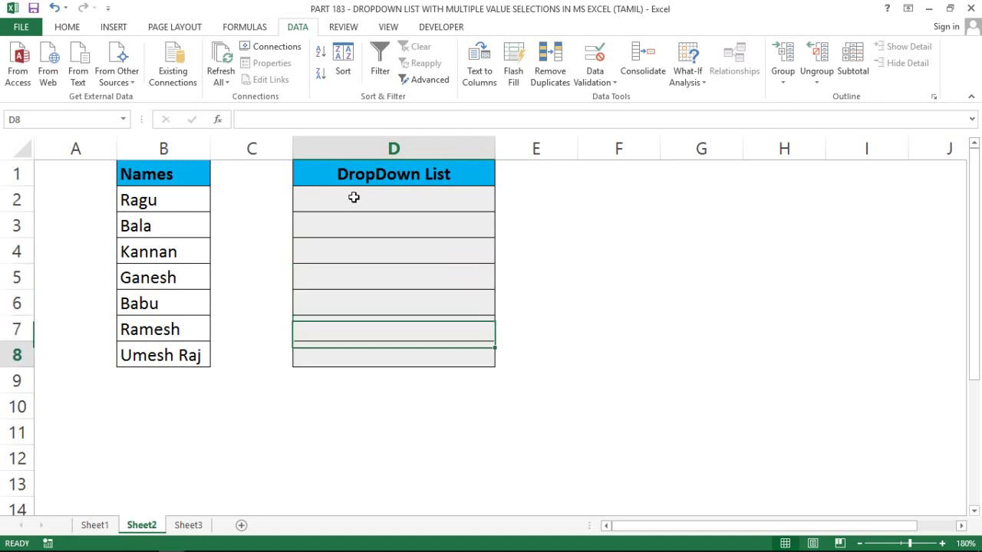
pyautogui.press('Down')
pyautogui.hotkey('ctrl', 'Up')
pyautogui.press('Down')
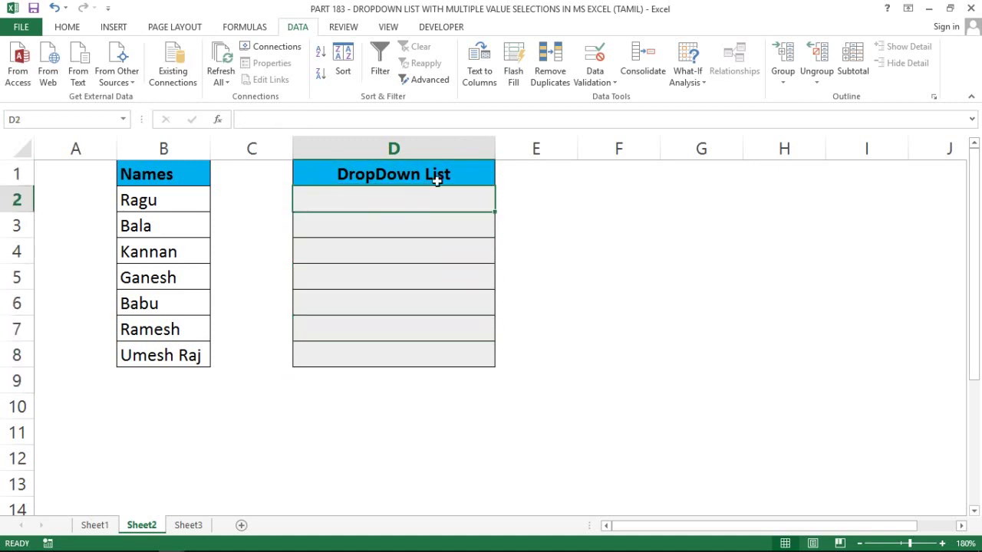
# Give D2 a List data validation with source =$B$2:$B$8.
pyautogui.click(597, 79)
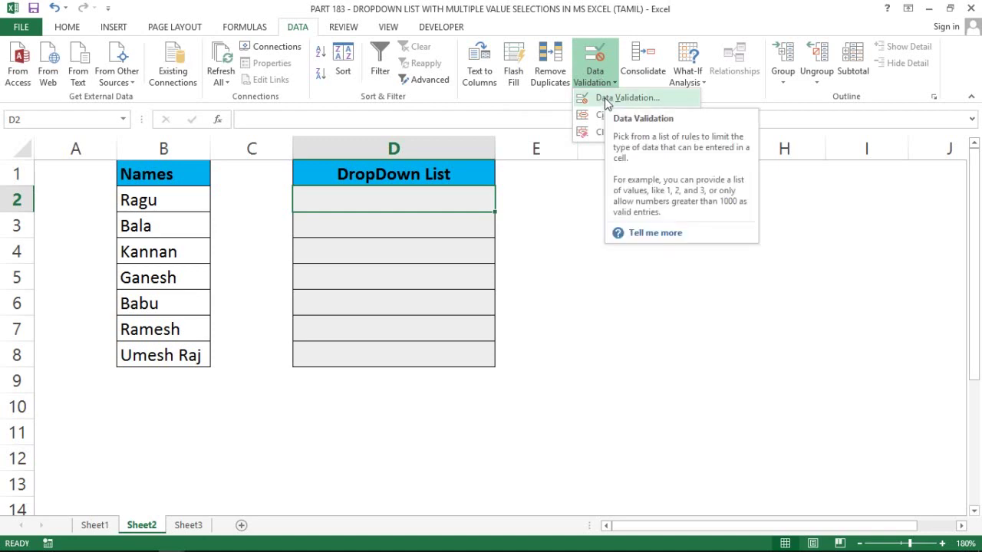
pyautogui.click(606, 103)
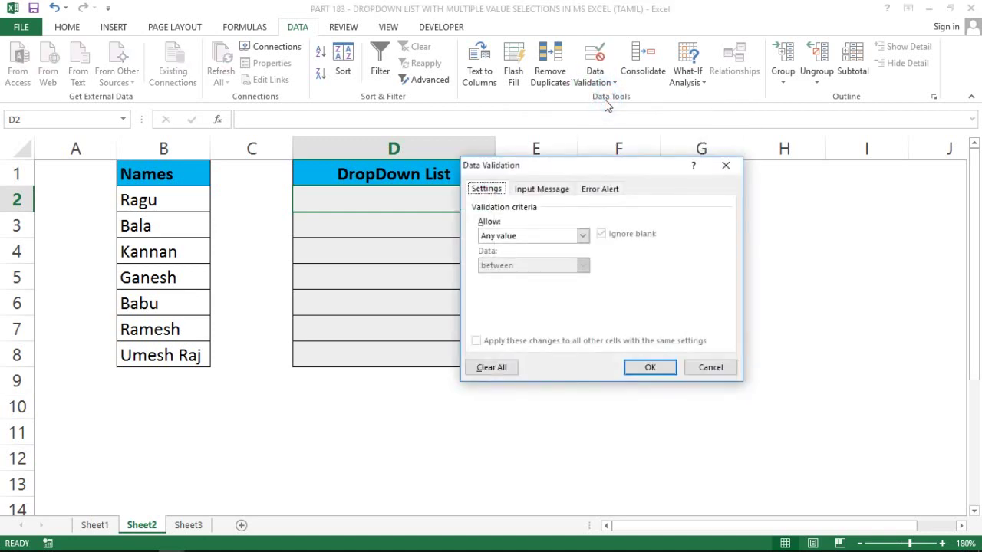
pyautogui.click(578, 238)
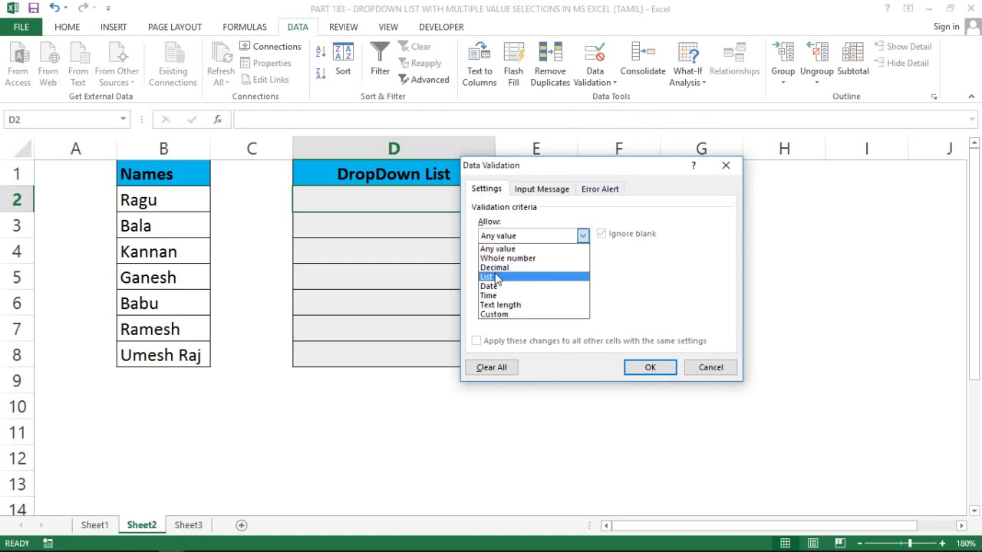
pyautogui.click(497, 275)
pyautogui.click(617, 292)
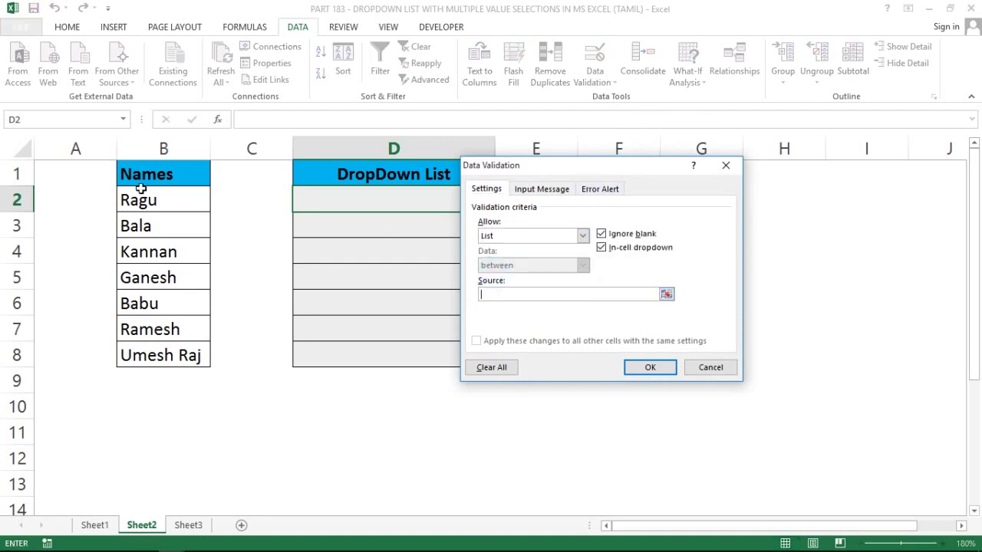
pyautogui.click(128, 199)
pyautogui.hotkey('shift', 'Down')
pyautogui.hotkey('shift', 'Down')
pyautogui.hotkey('shift', 'Down')
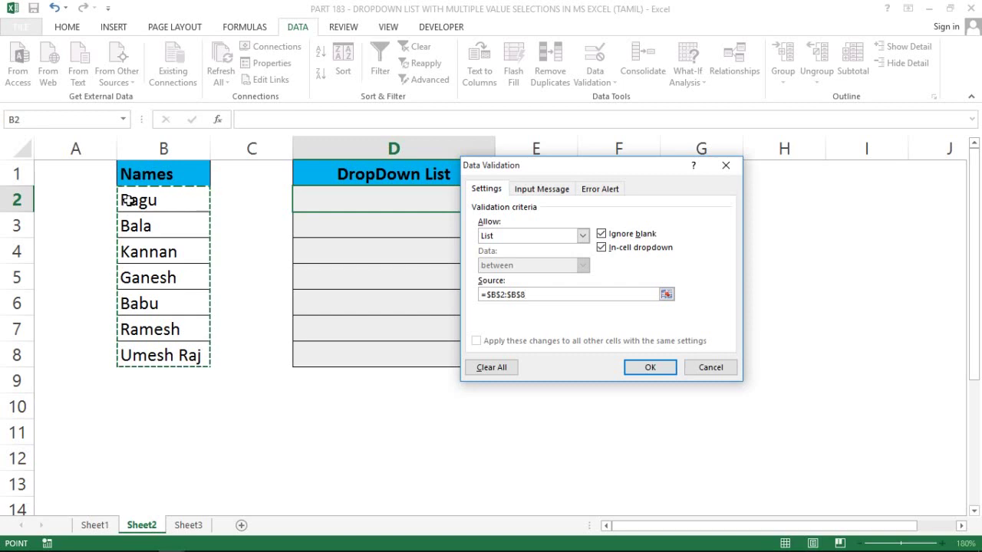
pyautogui.press('Return')
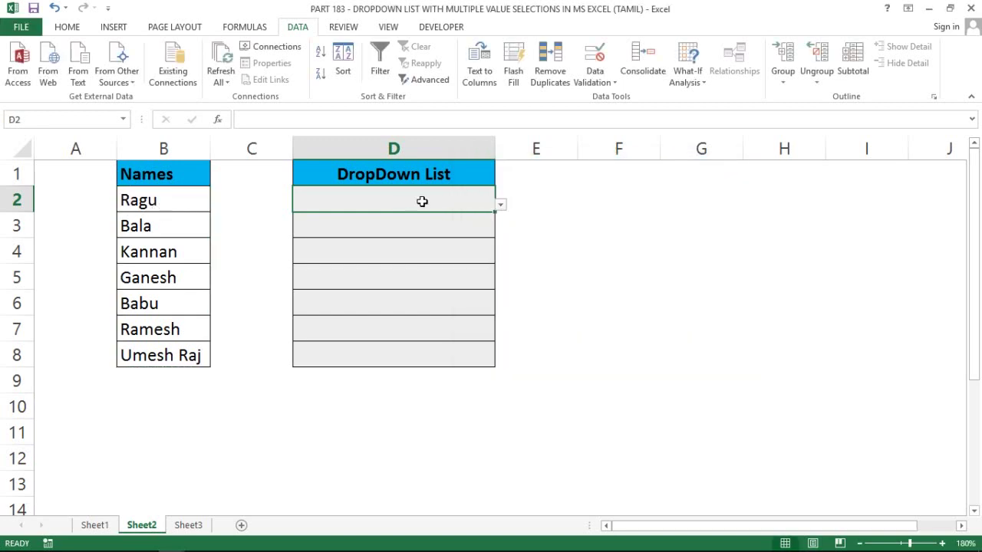
# Test D2's new dropdown by picking Kannan, then Babu.
pyautogui.click(500, 205)
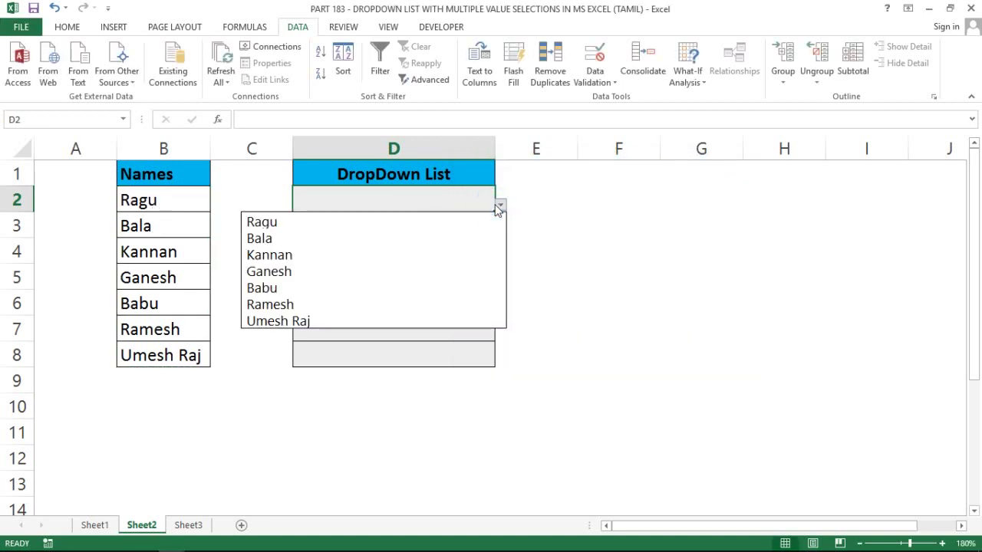
pyautogui.click(400, 254)
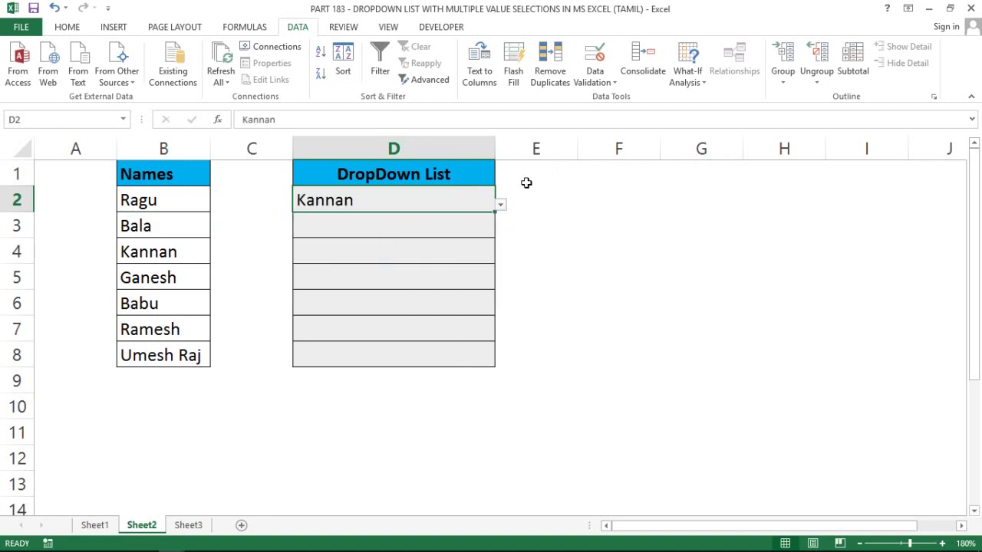
pyautogui.click(495, 205)
pyautogui.click(368, 285)
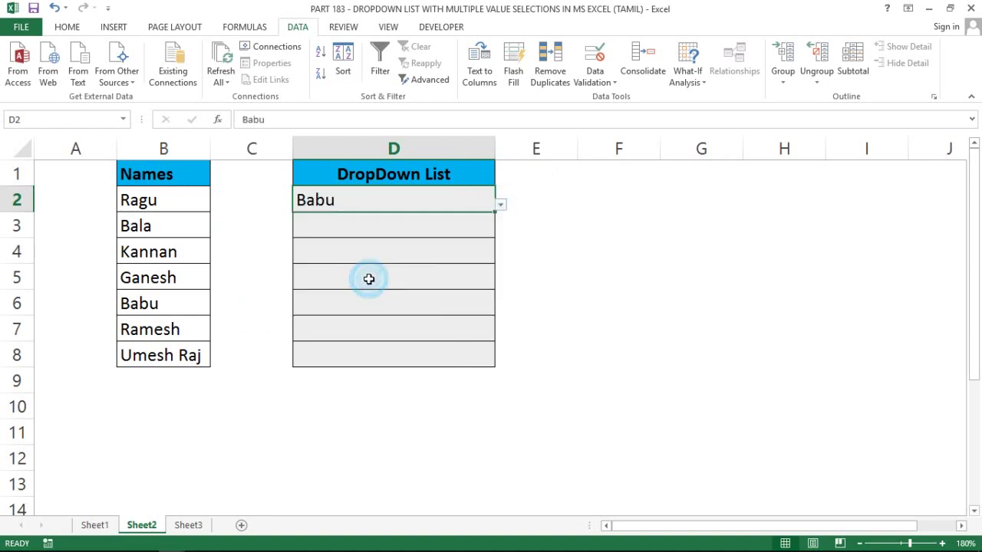
pyautogui.click(411, 265)
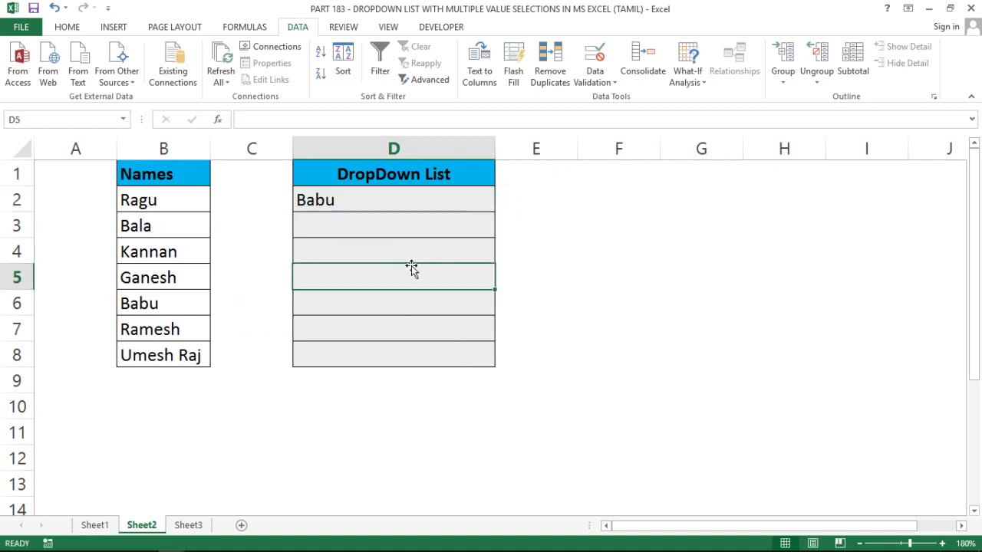
# In the VBA editor, choose Worksheet as Sheet2's object and Change as its event.
pyautogui.click(441, 26)
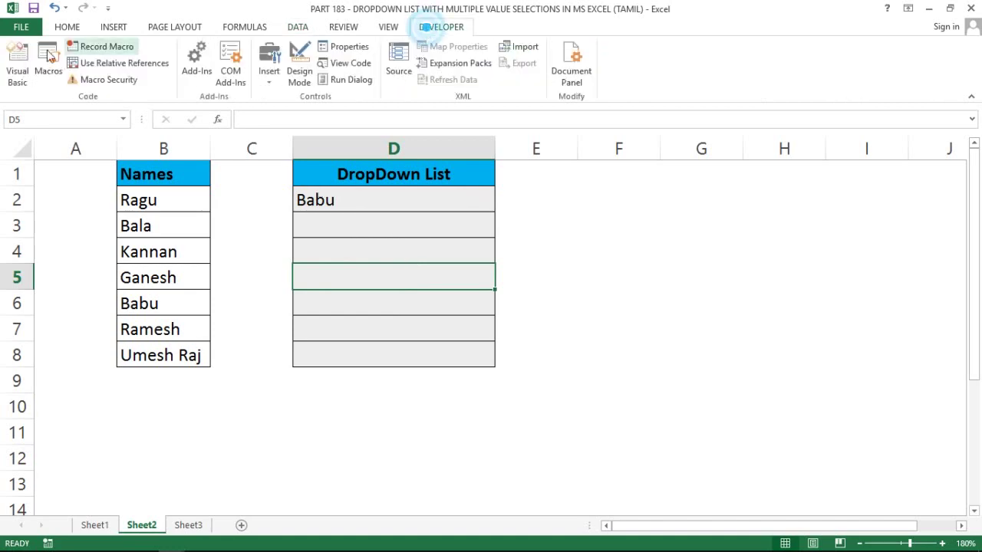
pyautogui.click(19, 63)
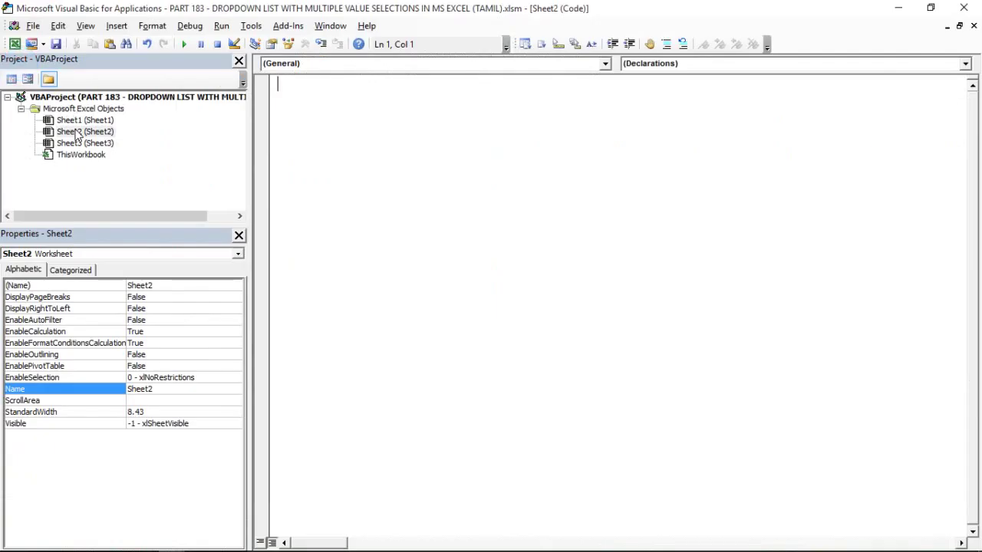
pyautogui.click(350, 65)
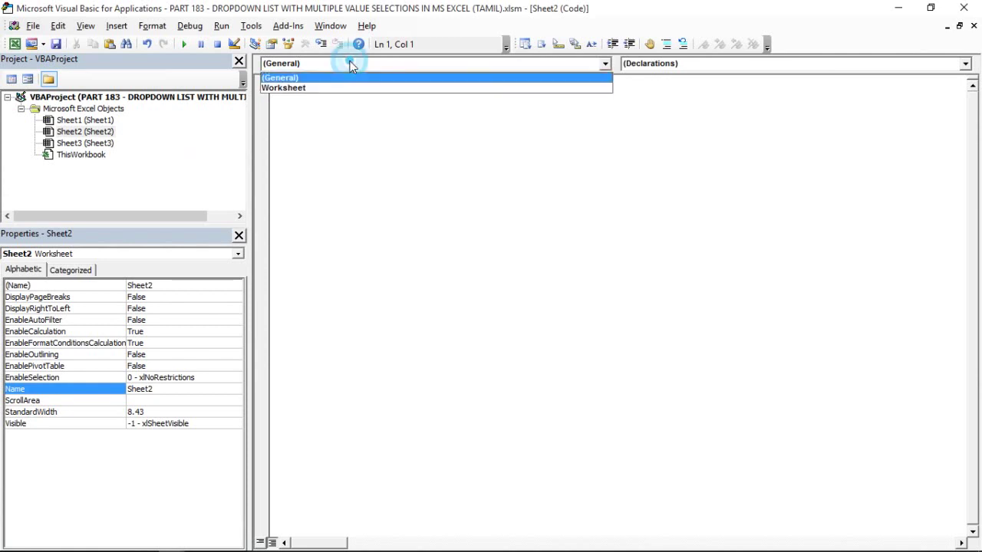
pyautogui.click(292, 88)
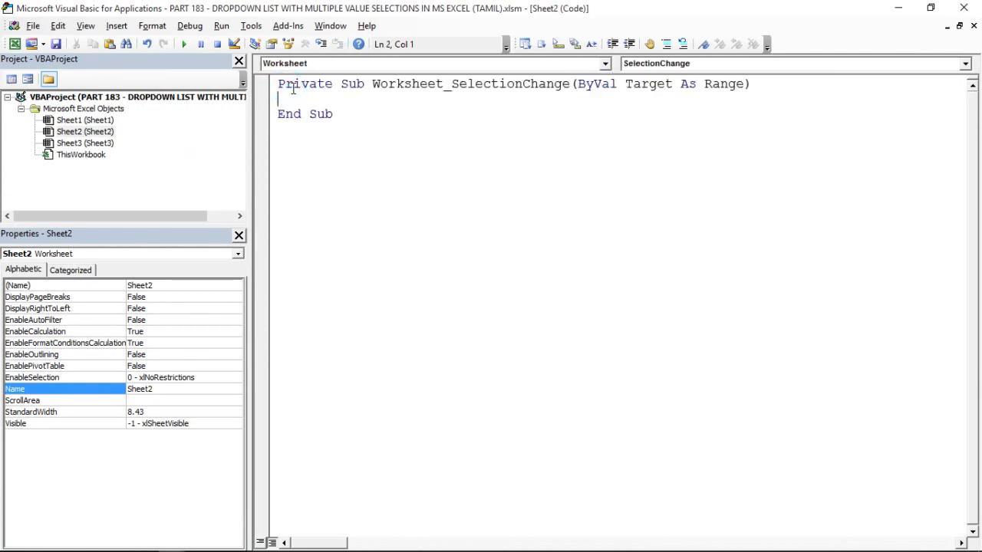
pyautogui.click(330, 64)
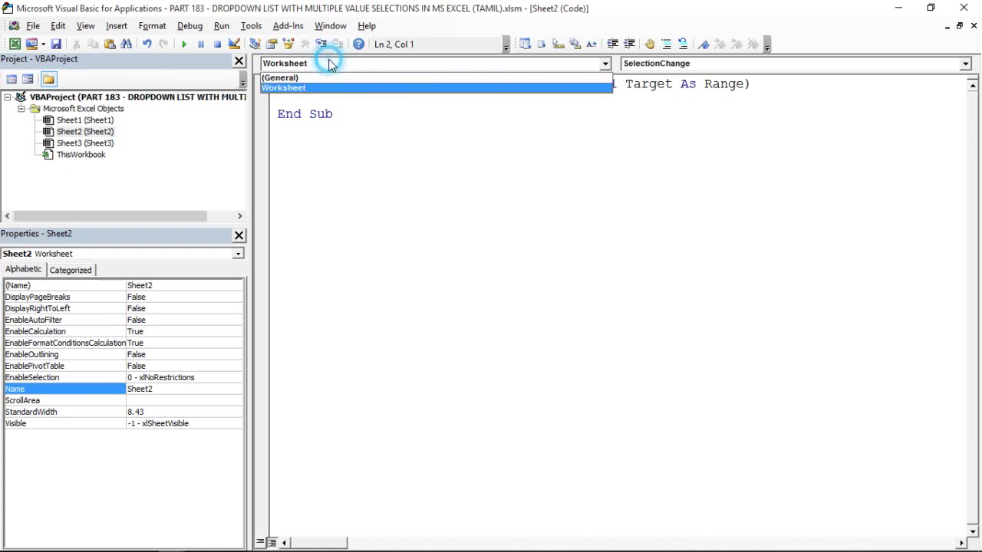
pyautogui.click(344, 62)
pyautogui.click(404, 86)
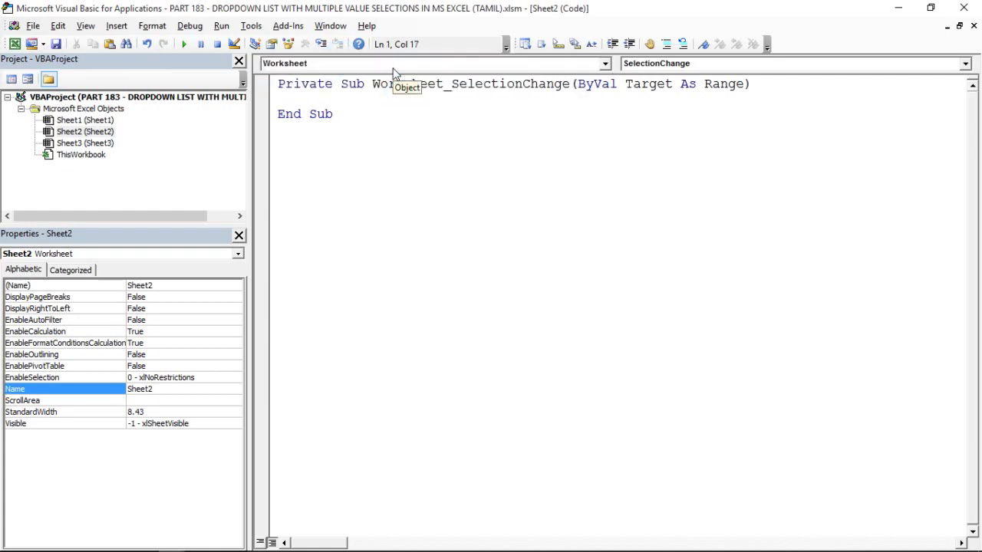
pyautogui.click(667, 67)
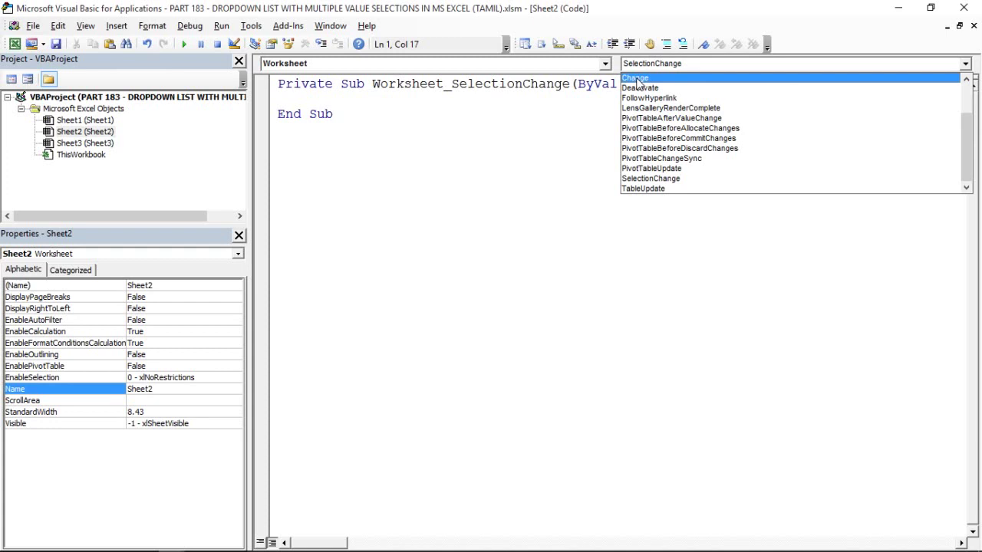
pyautogui.click(633, 78)
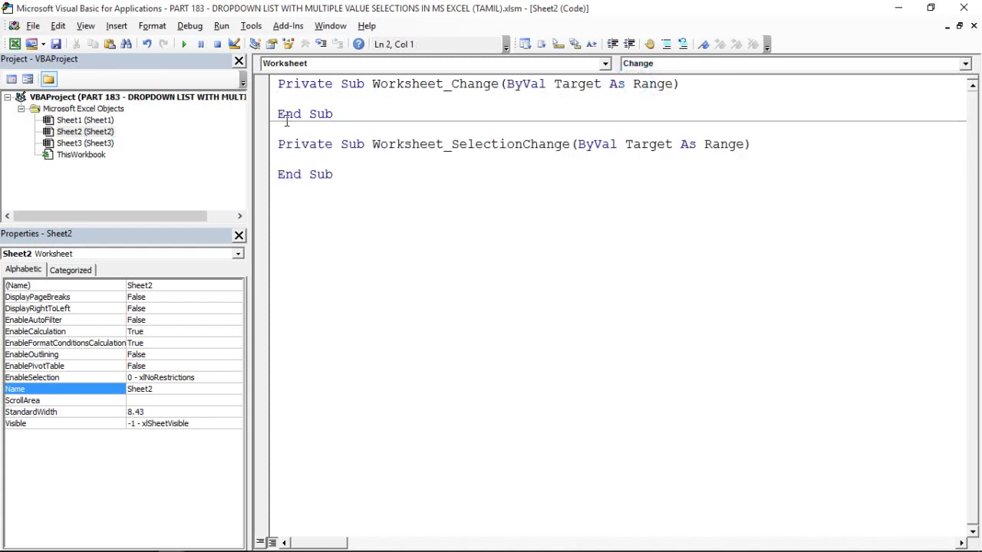
# Delete the Worksheet_SelectionChange stub and add a blank line inside Worksheet_Change.
pyautogui.moveTo(270, 146); pyautogui.dragTo(339, 193)
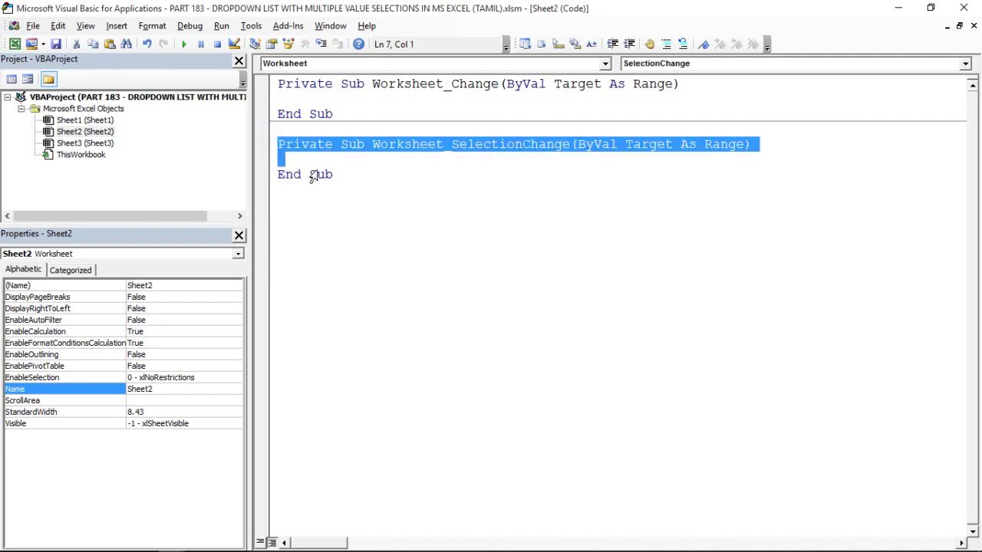
pyautogui.press('Delete')
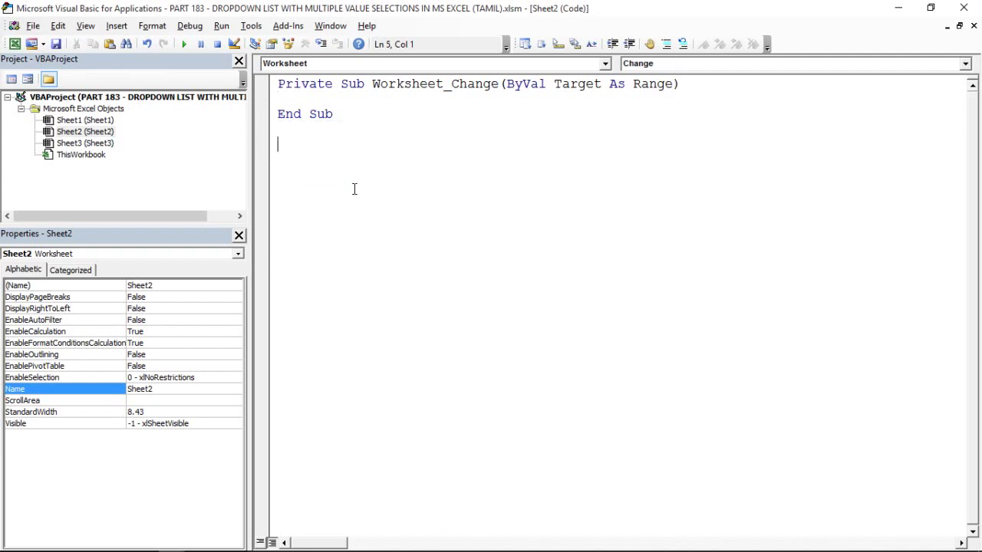
pyautogui.click(312, 96)
pyautogui.press('Return')
pyautogui.press('Up')
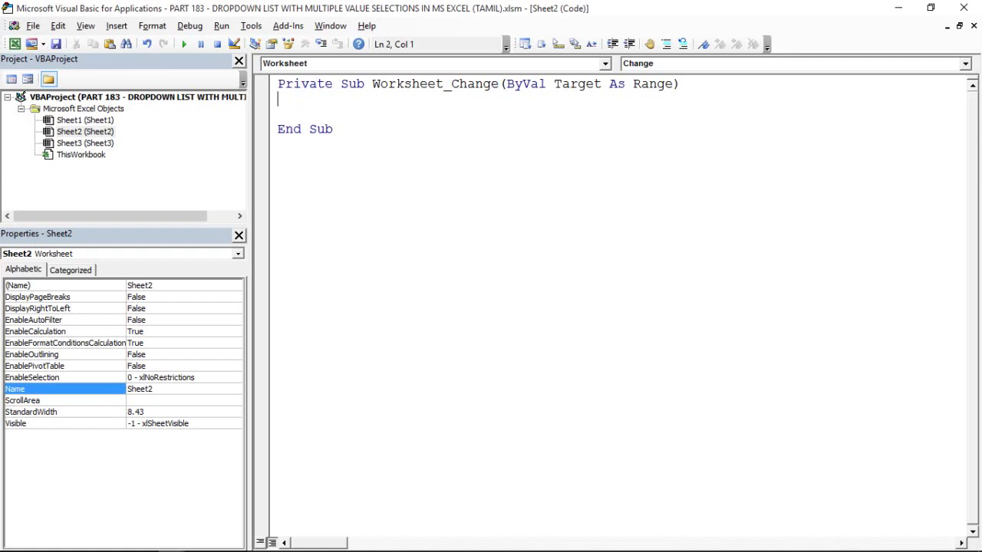
# Highlight the ByVal Target As Range parameter and the Worksheet_Change name in the header.
pyautogui.moveTo(529, 84); pyautogui.dragTo(610, 84)
pyautogui.click(610, 84)
pyautogui.moveTo(673, 83); pyautogui.dragTo(538, 84)
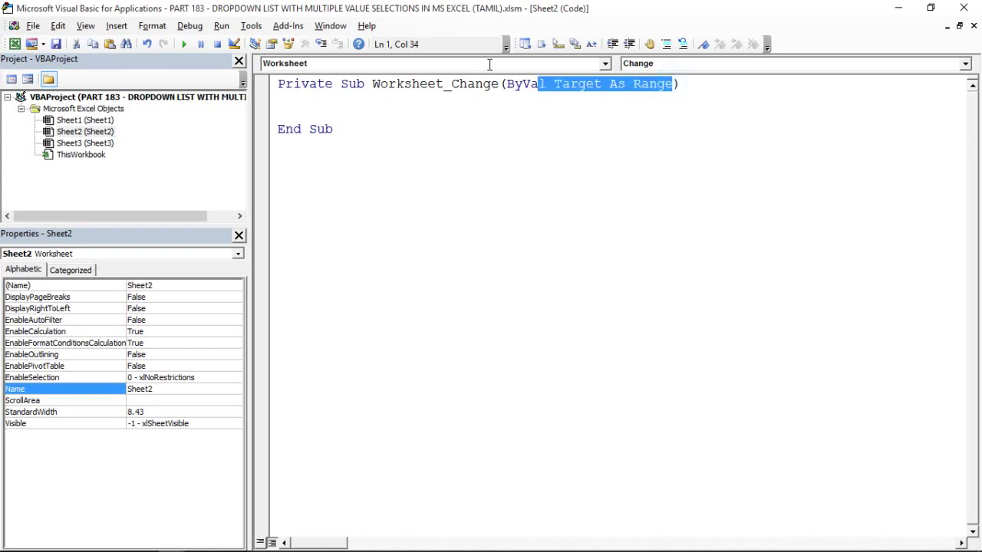
pyautogui.moveTo(489, 65); pyautogui.dragTo(506, 86)
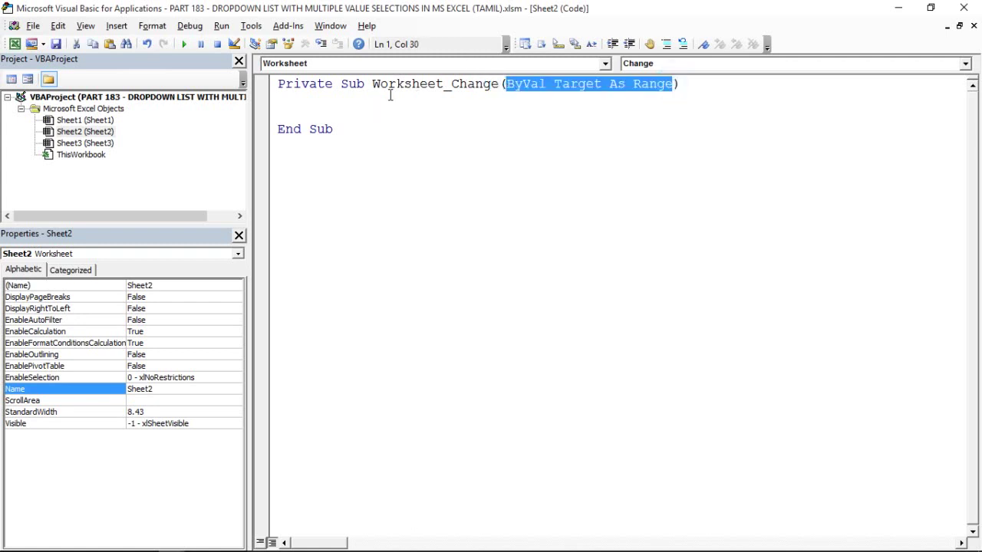
pyautogui.doubleClick(416, 83)
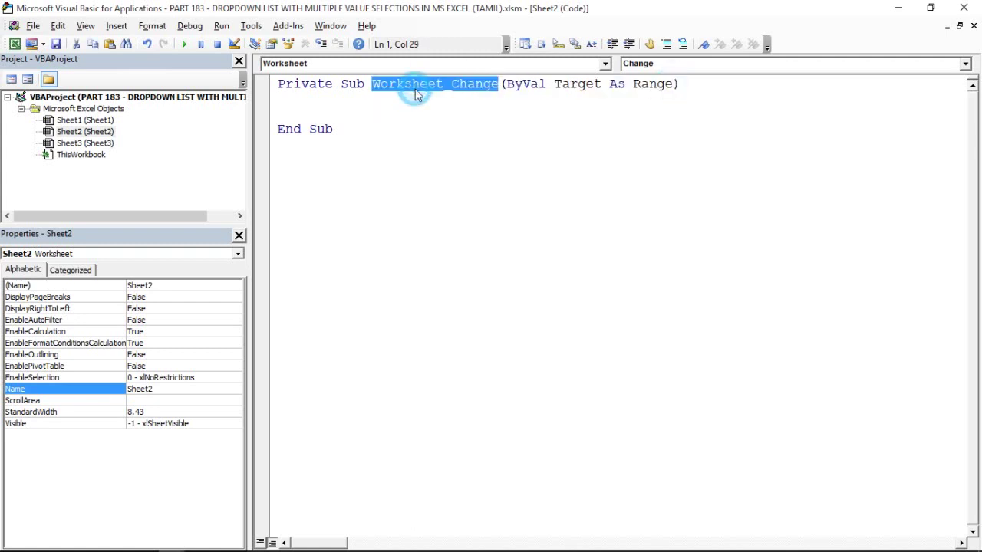
# Declare 'Dim PreValue, CurValue As String' inside Worksheet_Change.
pyautogui.click(317, 93)
pyautogui.press('Return')
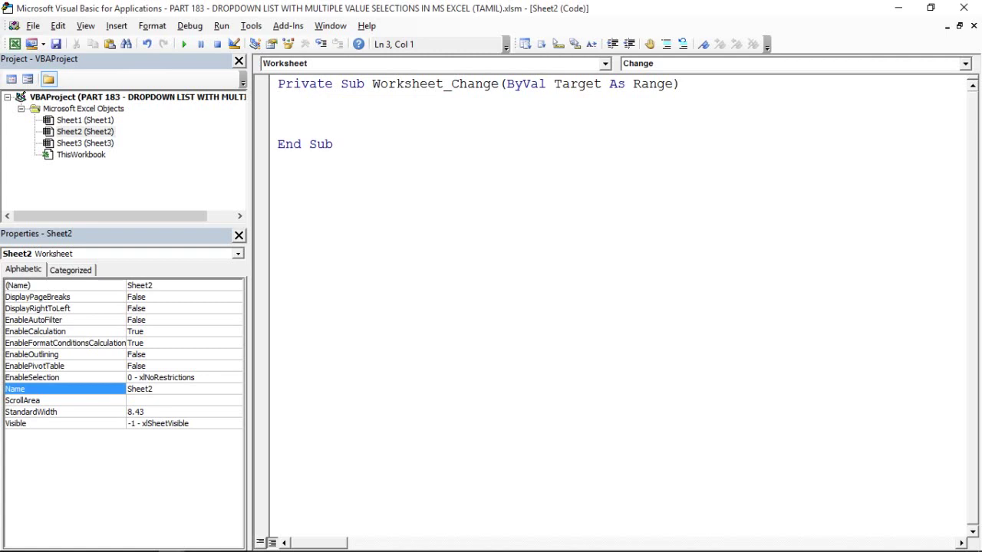
pyautogui.write('dim ')
pyautogui.write('Pre')
pyautogui.write('v')
pyautogui.press('BackSpace')
pyautogui.write('Valu')
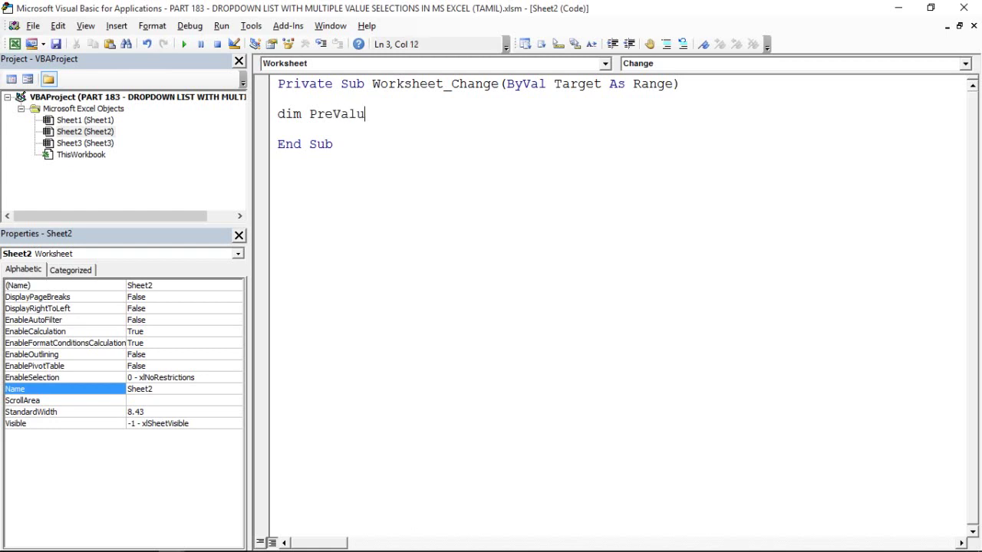
pyautogui.write('e')
pyautogui.press('Return')
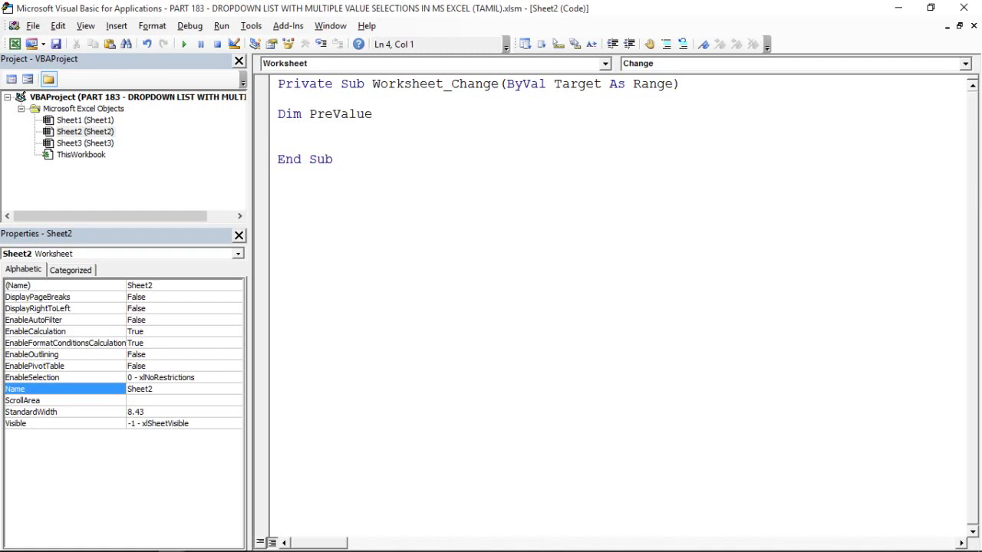
pyautogui.press('BackSpace')
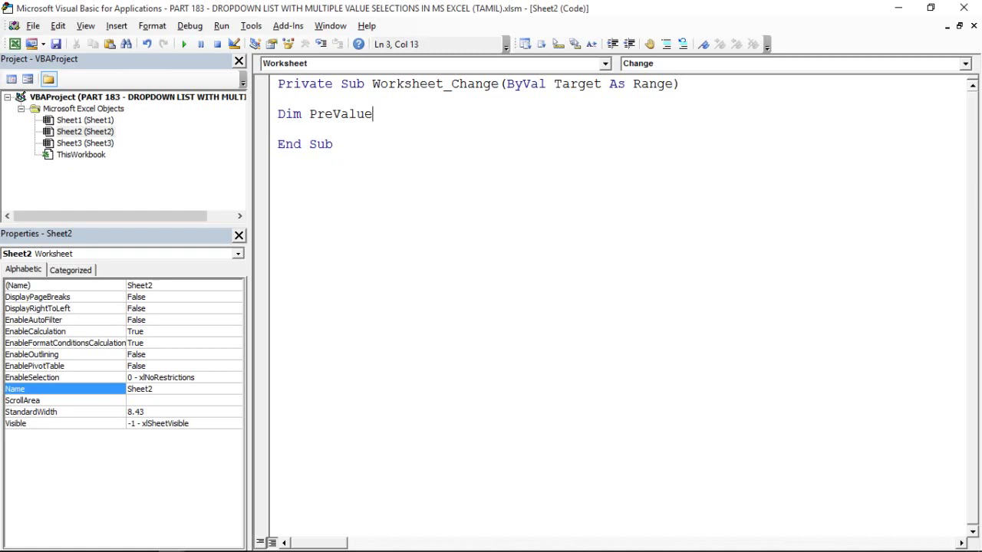
pyautogui.write(',Cu')
pyautogui.write('rValu')
pyautogui.write('eas ')
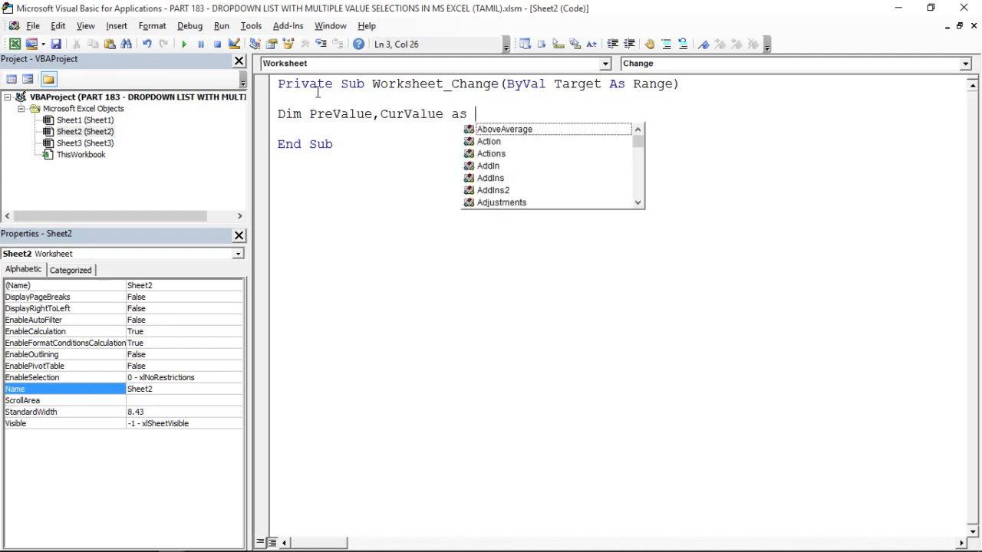
pyautogui.write('string')
pyautogui.press('Tab')
pyautogui.press('Return')
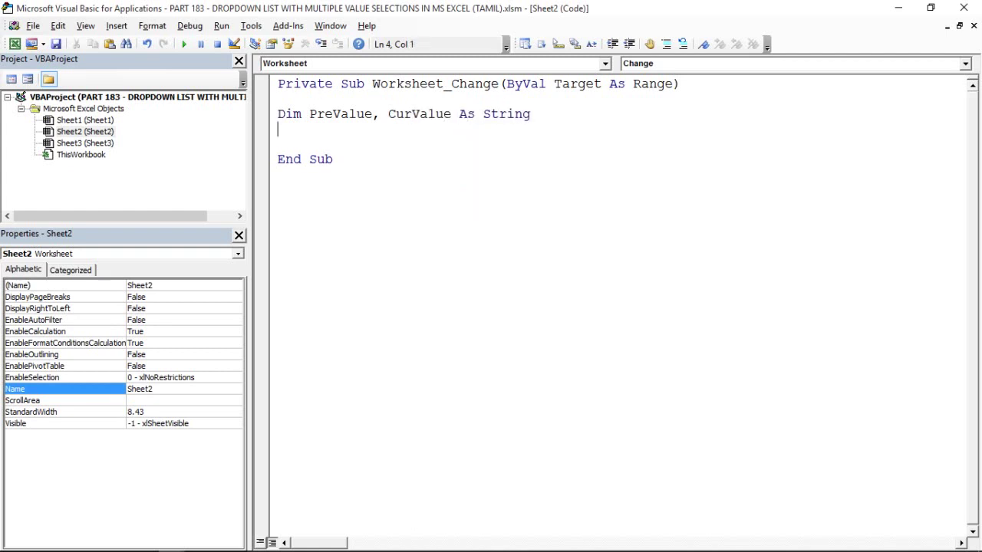
# Add 'On Error GoTo ExitSub' and start a new line after it.
pyautogui.press('Return')
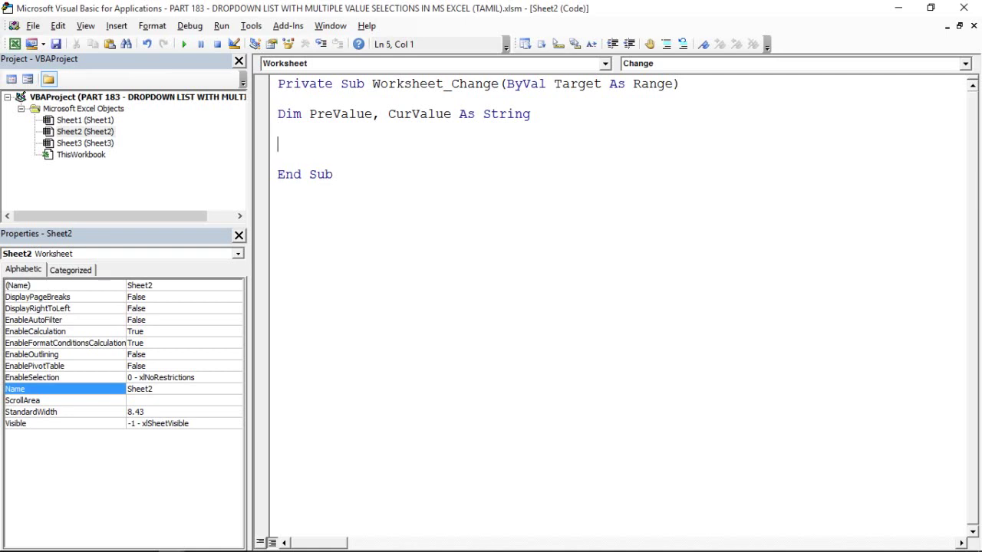
pyautogui.write('On Error')
pyautogui.write(' Go')
pyautogui.write('To E')
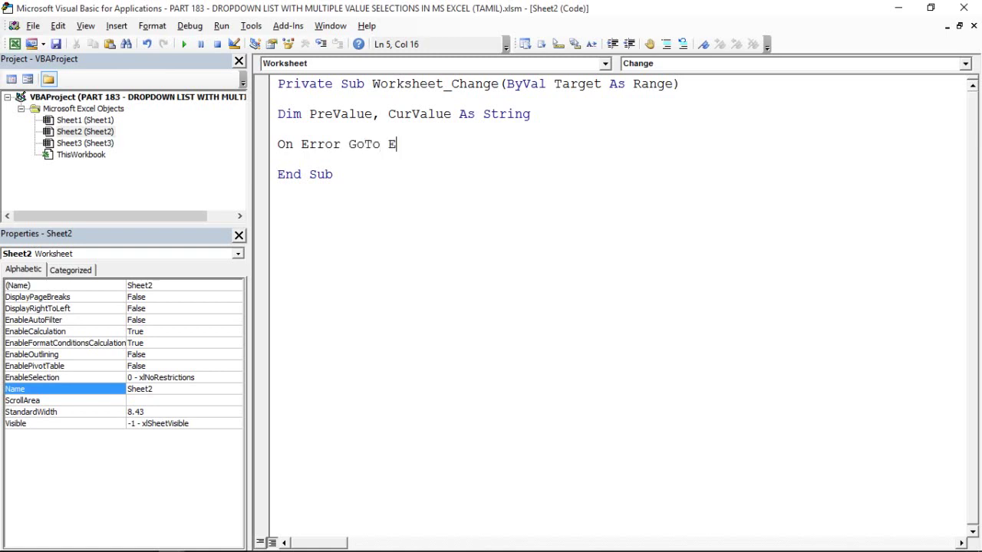
pyautogui.write('xit')
pyautogui.write('Sub')
pyautogui.press('Return')
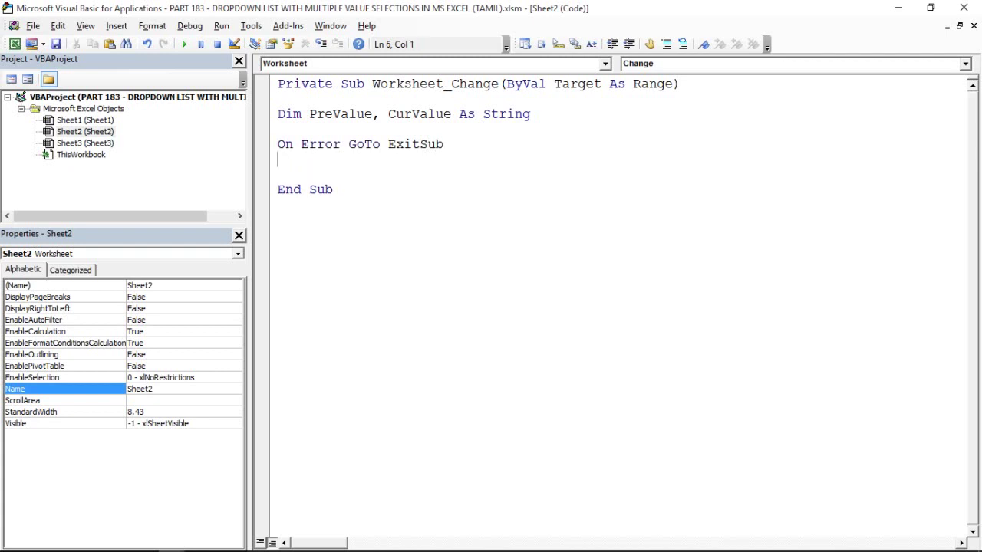
pyautogui.doubleClick(432, 144)
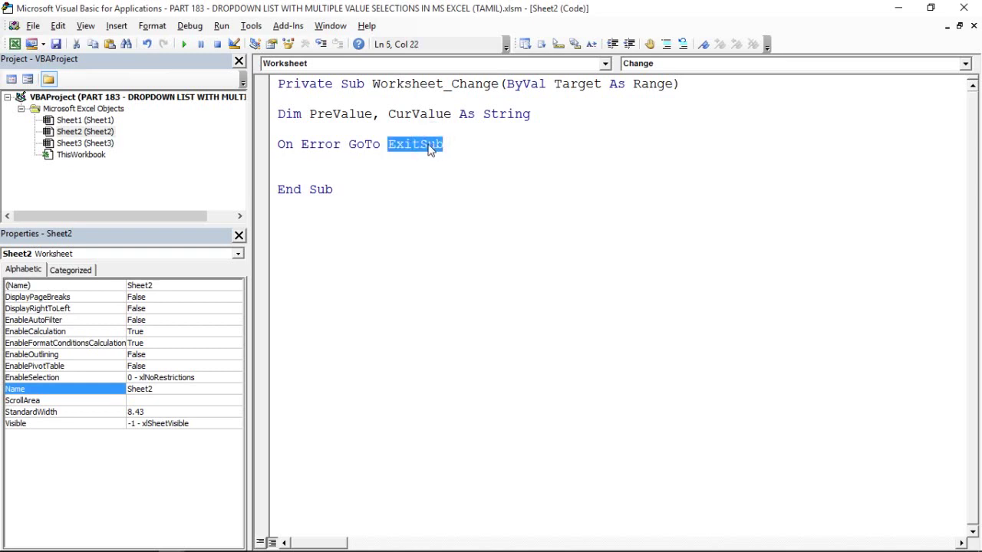
pyautogui.click(448, 146)
pyautogui.press('Return')
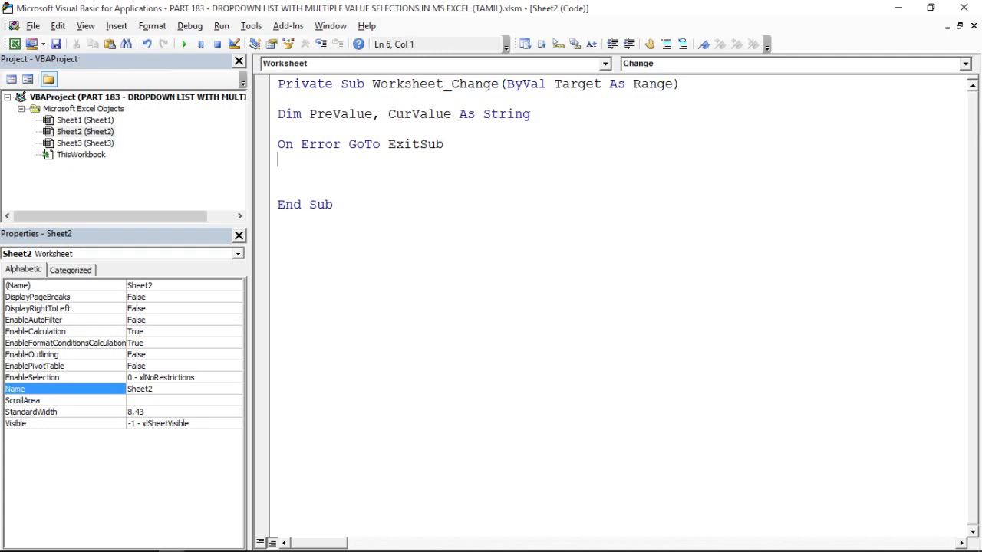
# Add the line If Target.Address = "$D$2" Then to the handler.
pyautogui.press('Return')
pyautogui.write('If ')
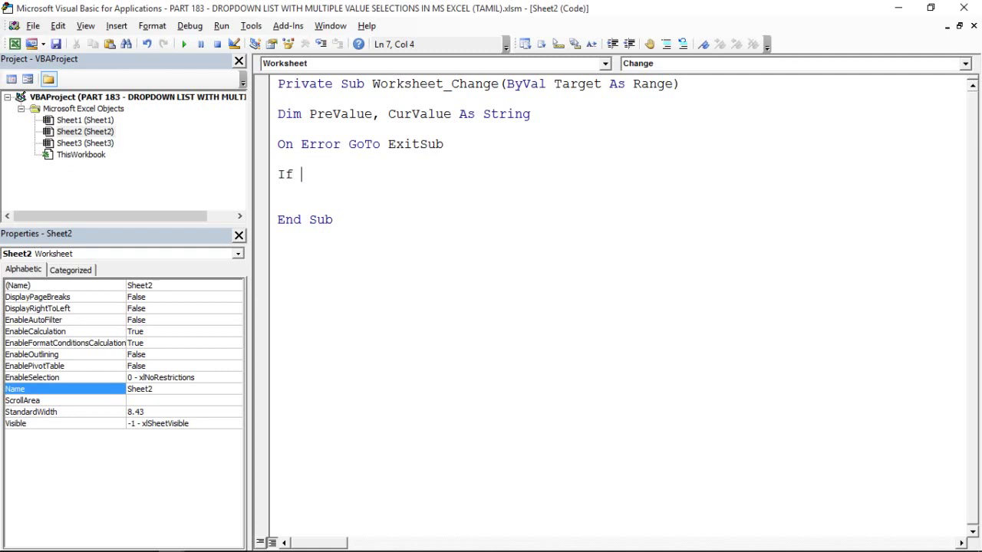
pyautogui.write('Targ')
pyautogui.write('et')
pyautogui.write('.add')
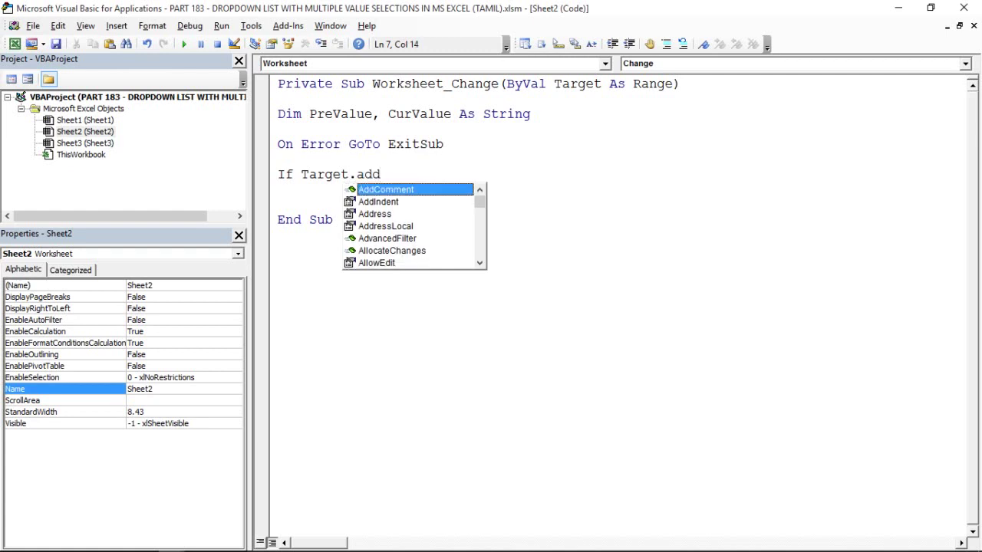
pyautogui.press('Down')
pyautogui.press('Down')
pyautogui.press('Tab')
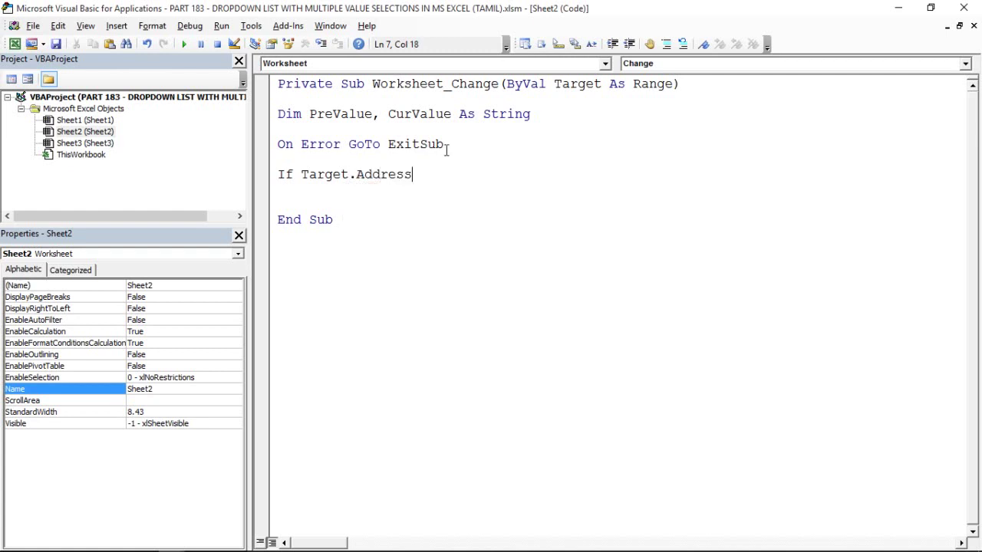
pyautogui.write(' = ')
pyautogui.write('"')
pyautogui.write('$')
pyautogui.write('D')
pyautogui.write('$2')
pyautogui.write('"')
pyautogui.write('then')
pyautogui.press('Return')
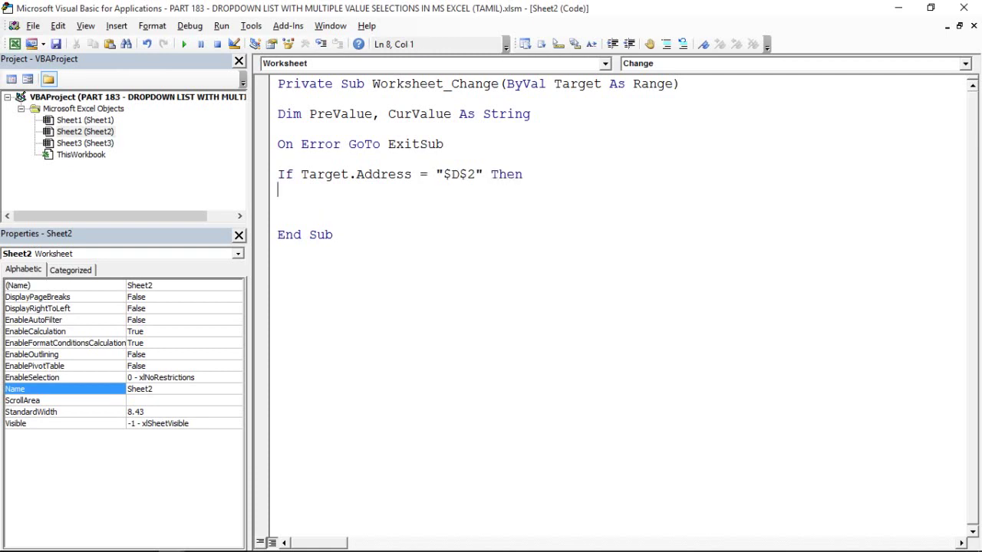
# Add If Target.SpecialCells(xlCellTypeAllValidation) Is Nothing Then, followed by GoTo ExitSub.
pyautogui.write('if ')
pyautogui.write('Tartge')
pyautogui.press('BackSpace')
pyautogui.press('BackSpace')
pyautogui.press('BackSpace')
pyautogui.write('get')
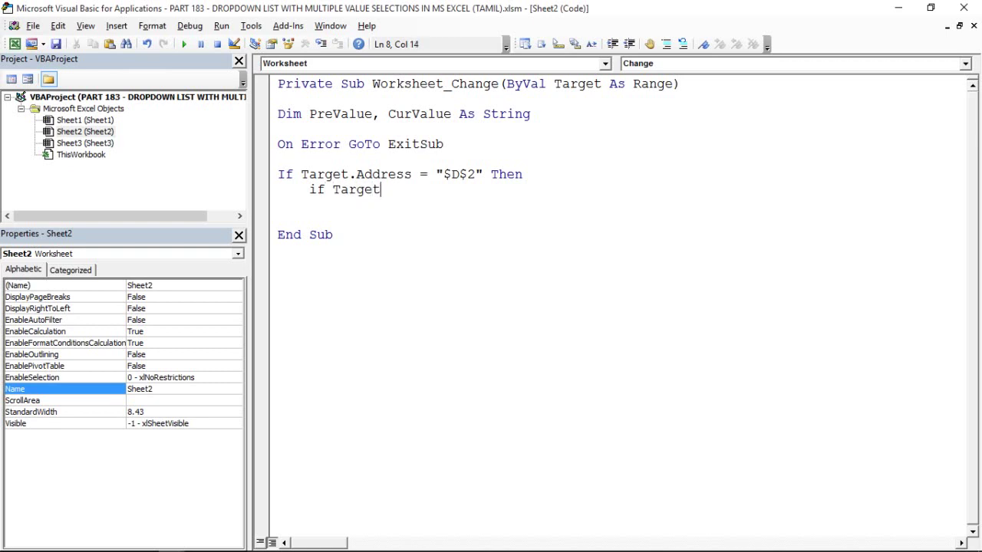
pyautogui.write('.sp')
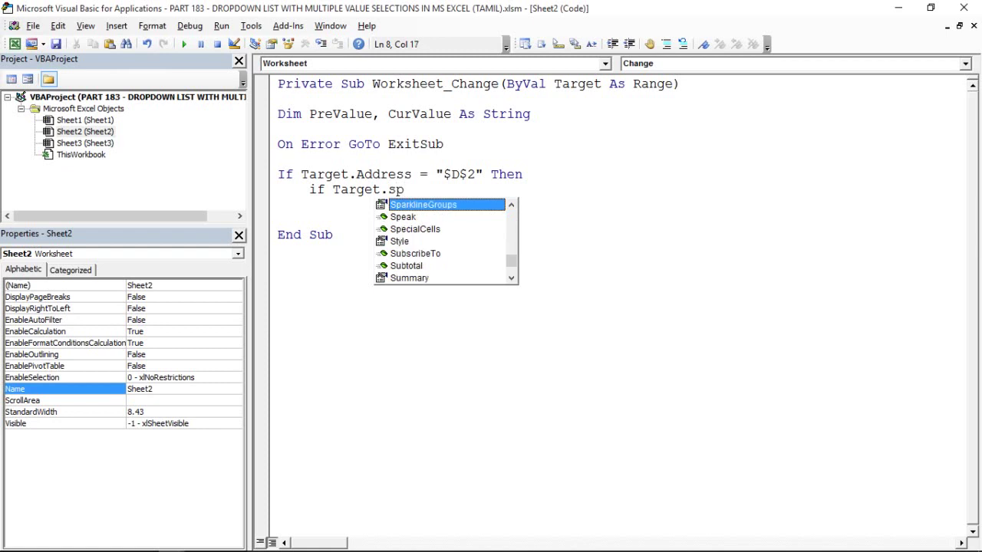
pyautogui.write('ecia')
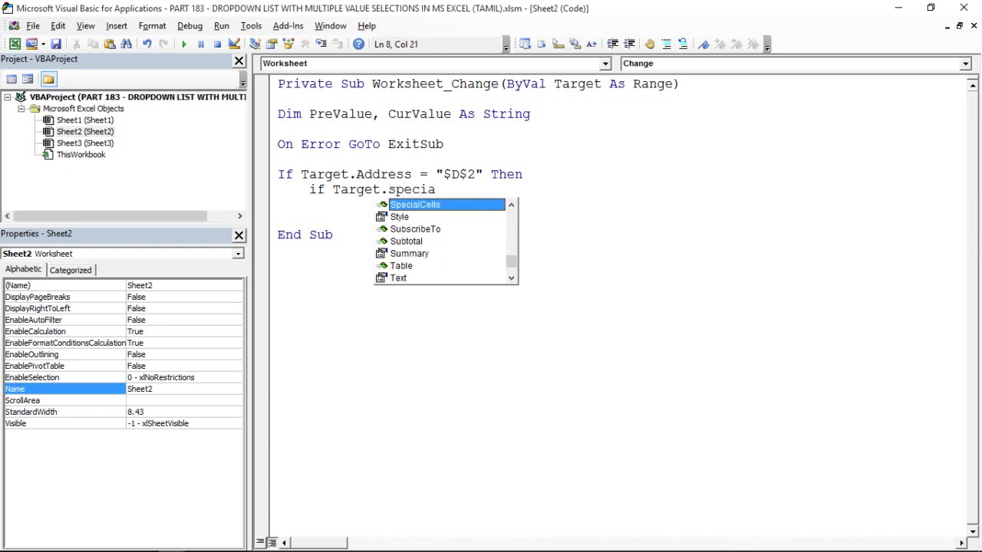
pyautogui.write('lcells')
pyautogui.press('Tab')
pyautogui.write('(')
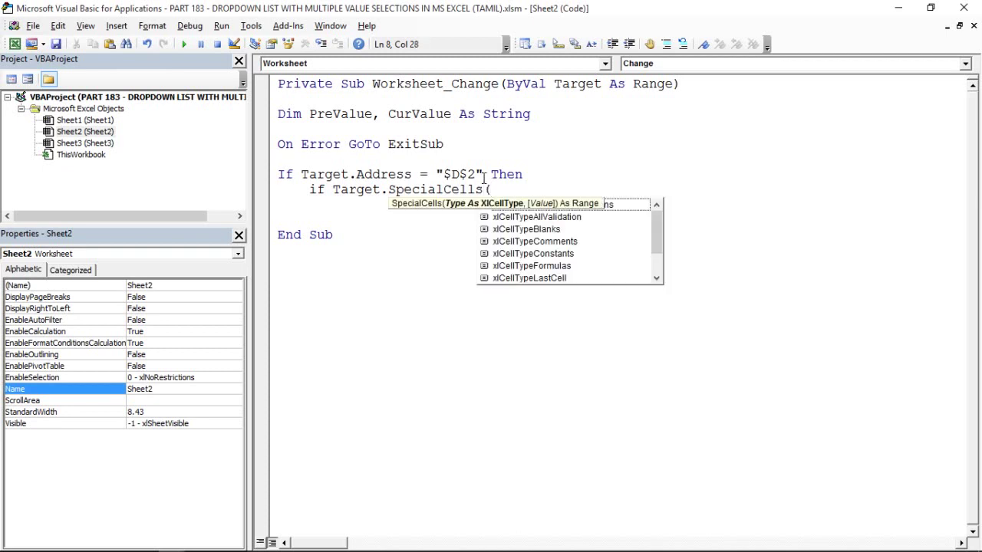
pyautogui.write('xlcell')
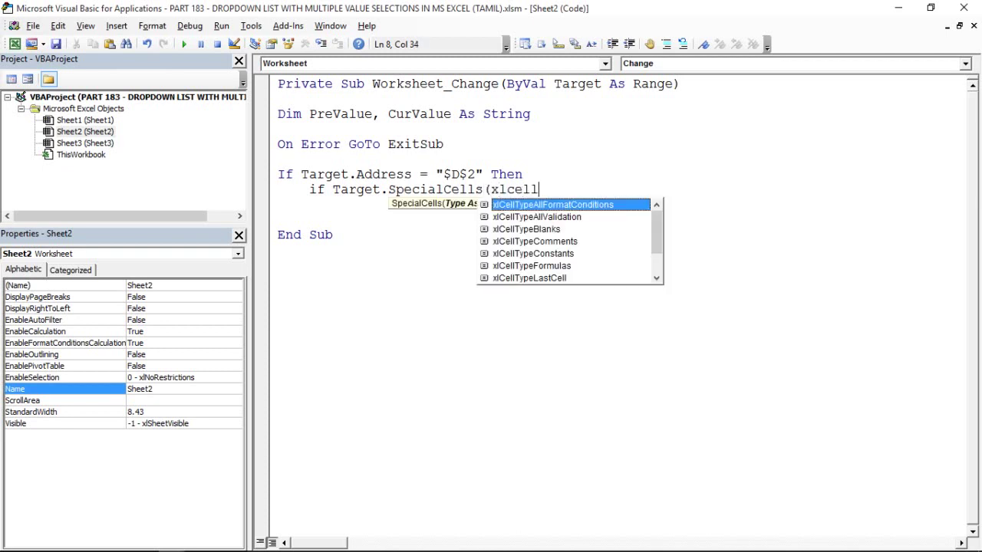
pyautogui.write('typeal')
pyautogui.write('l')
pyautogui.write('va')
pyautogui.press('Tab')
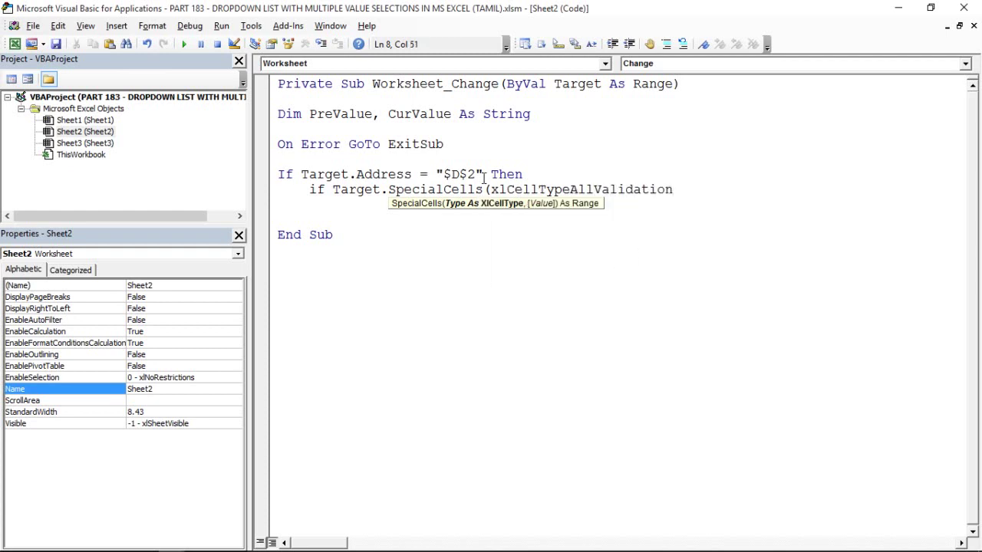
pyautogui.write(') is no')
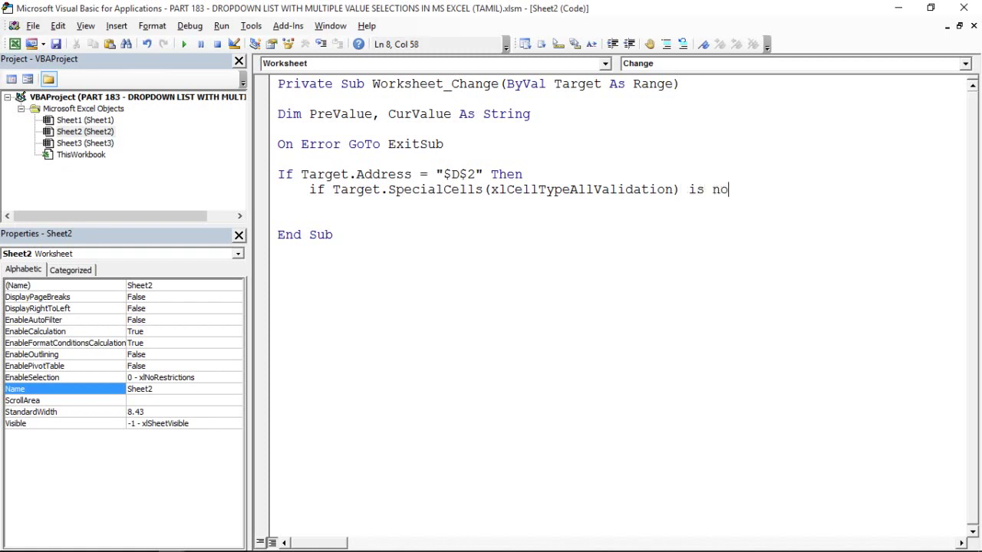
pyautogui.write('thing th')
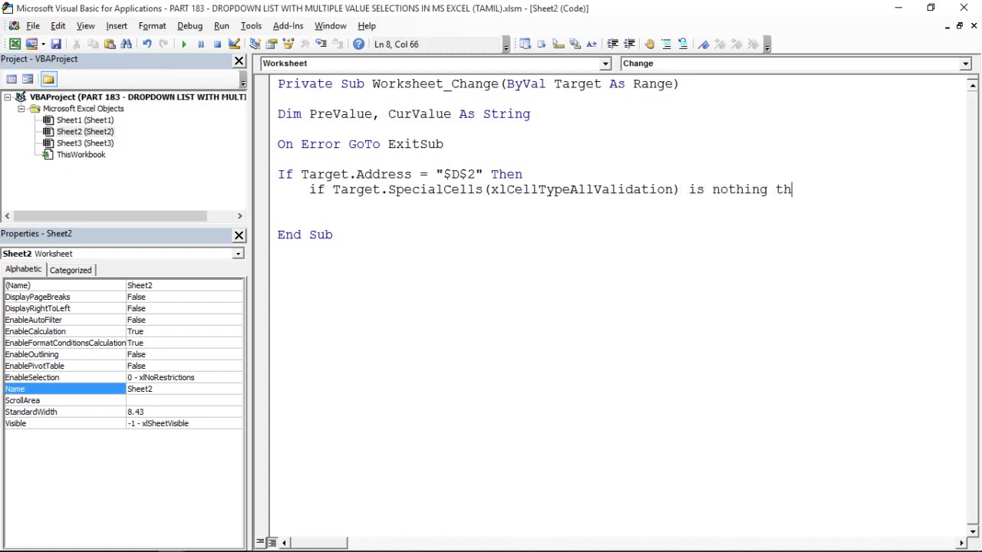
pyautogui.write('en')
pyautogui.press('Return')
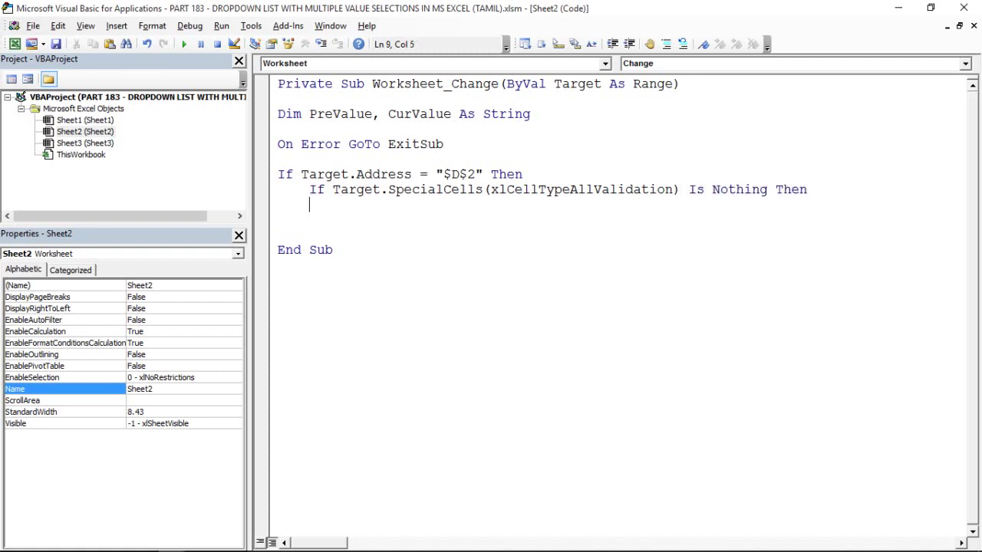
pyautogui.write('Goto ExitSu')
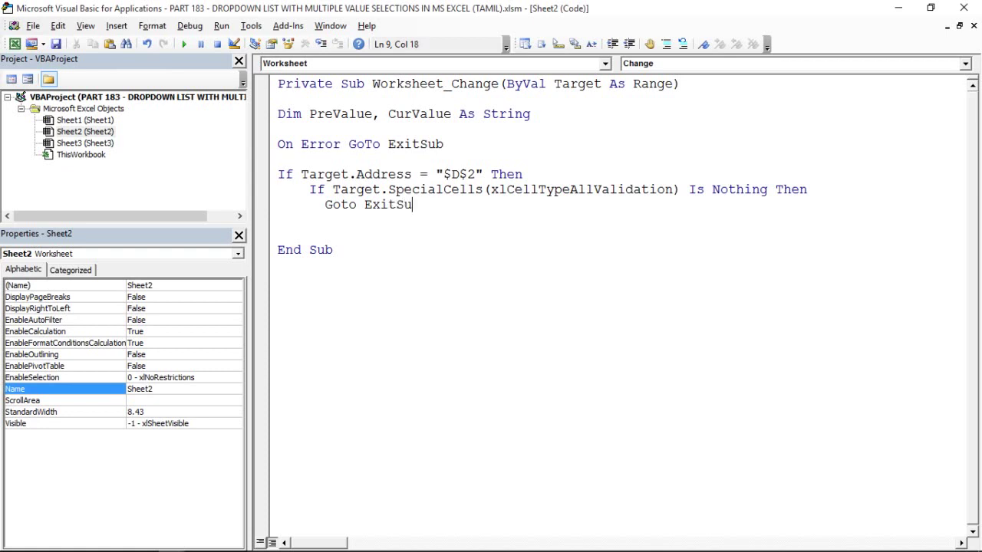
pyautogui.write('b')
pyautogui.press('Return')
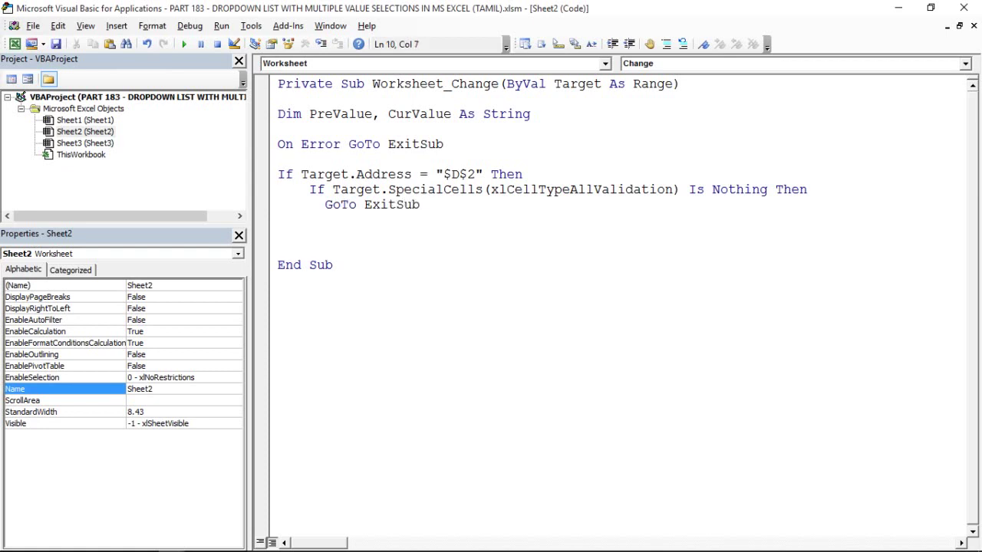
# Review the Target.Address "$D$2" check and the validation check with its GoTo ExitSub line.
pyautogui.click(307, 174)
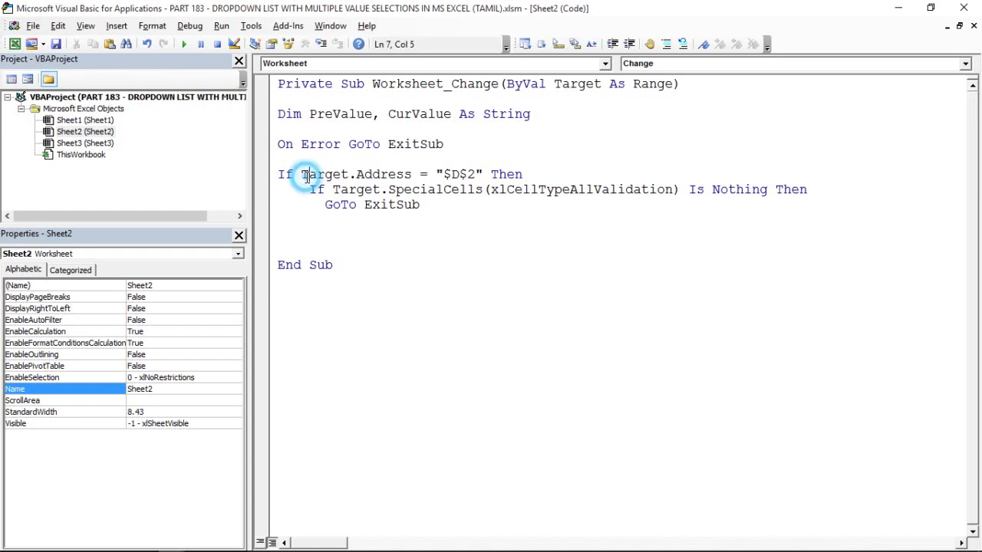
pyautogui.click(389, 174)
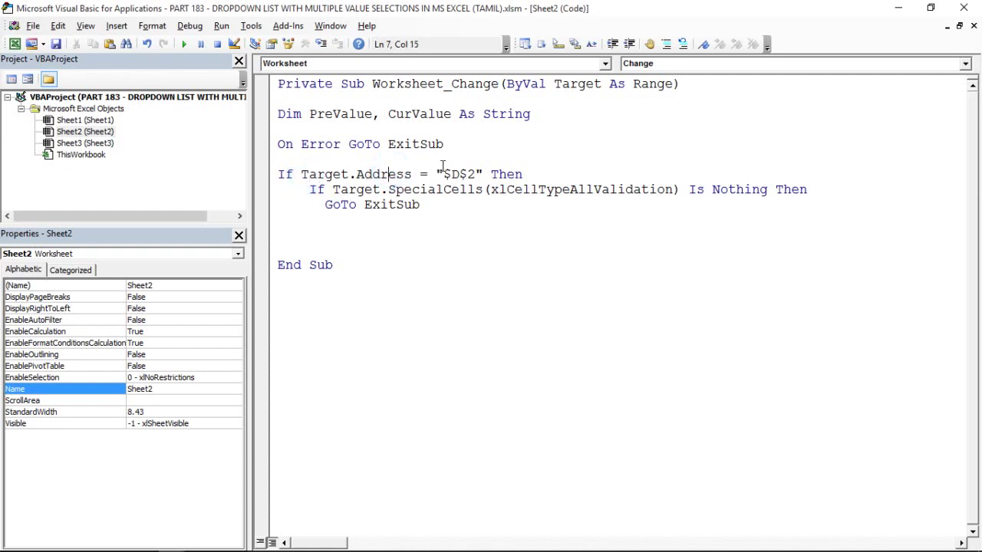
pyautogui.click(476, 175)
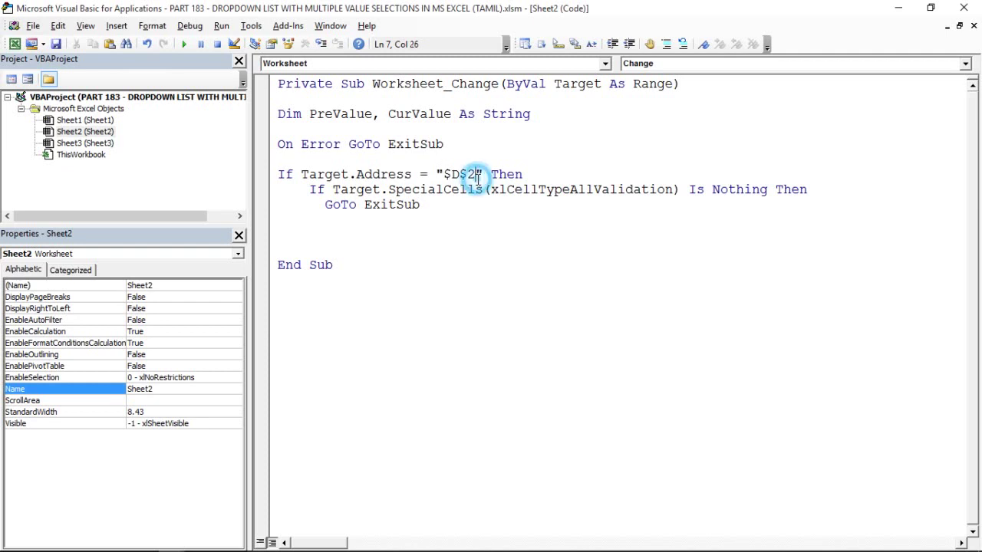
pyautogui.click(334, 175)
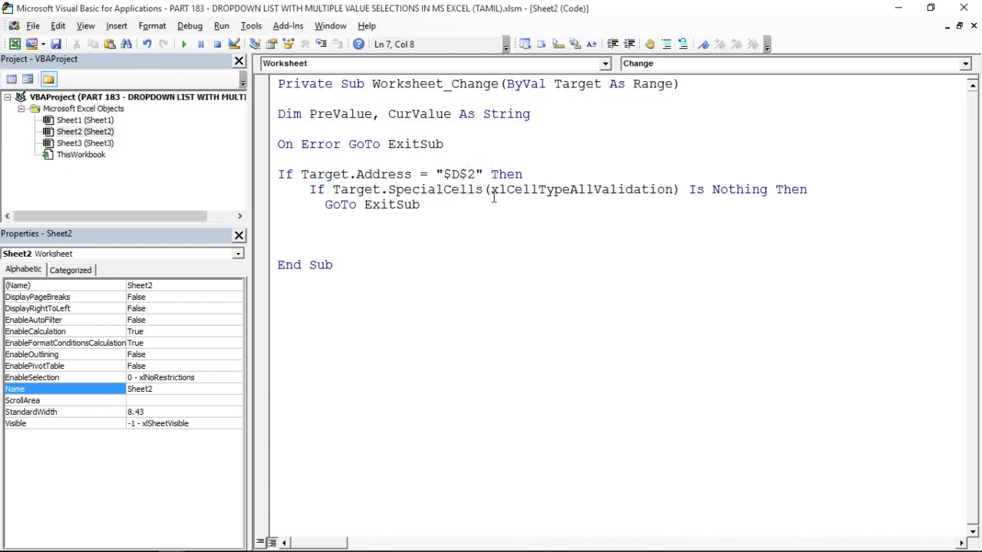
pyautogui.click(636, 202)
pyautogui.click(842, 191)
pyautogui.click(409, 201)
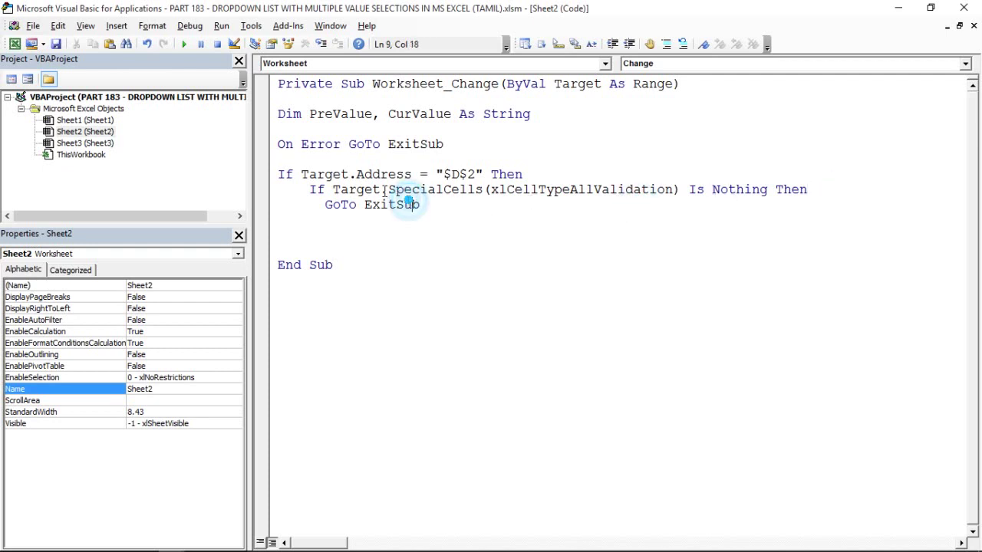
pyautogui.click(309, 189)
pyautogui.moveTo(309, 189)
pyautogui.mouseDown()
pyautogui.moveTo(438, 201)
pyautogui.moveTo(458, 192)
pyautogui.mouseUp()
pyautogui.click(372, 204)
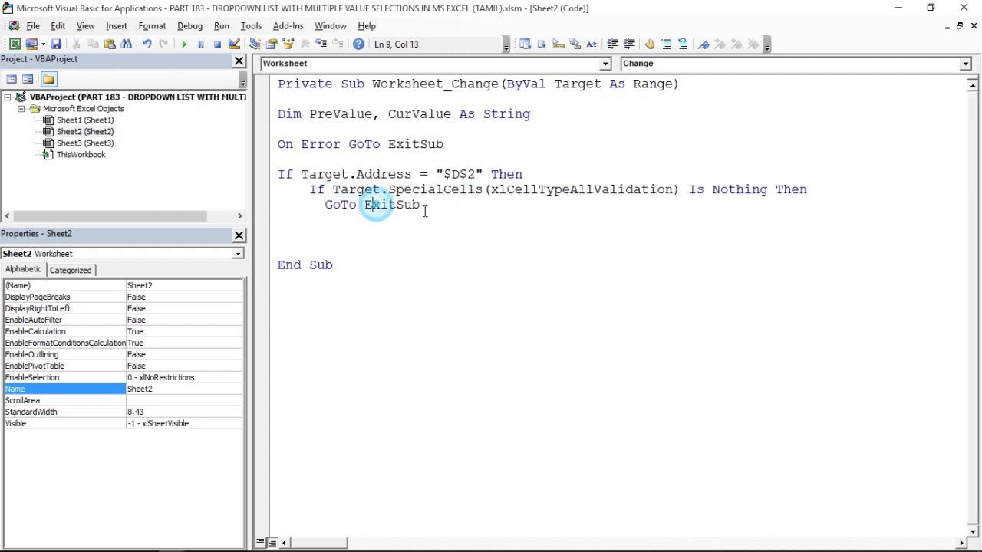
# Insert new blank lines directly below the GoTo ExitSub line.
pyautogui.click(442, 209)
pyautogui.press('Return')
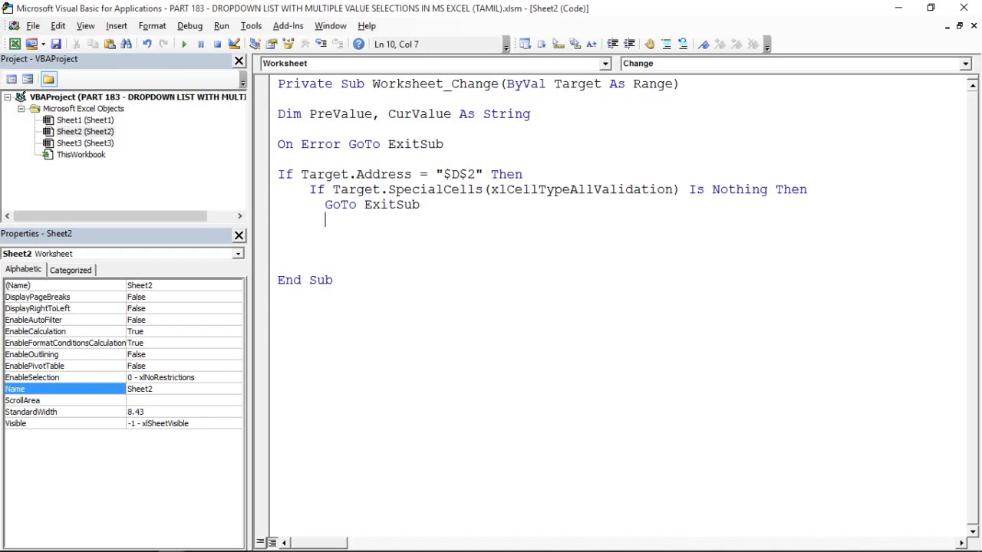
pyautogui.click(421, 145)
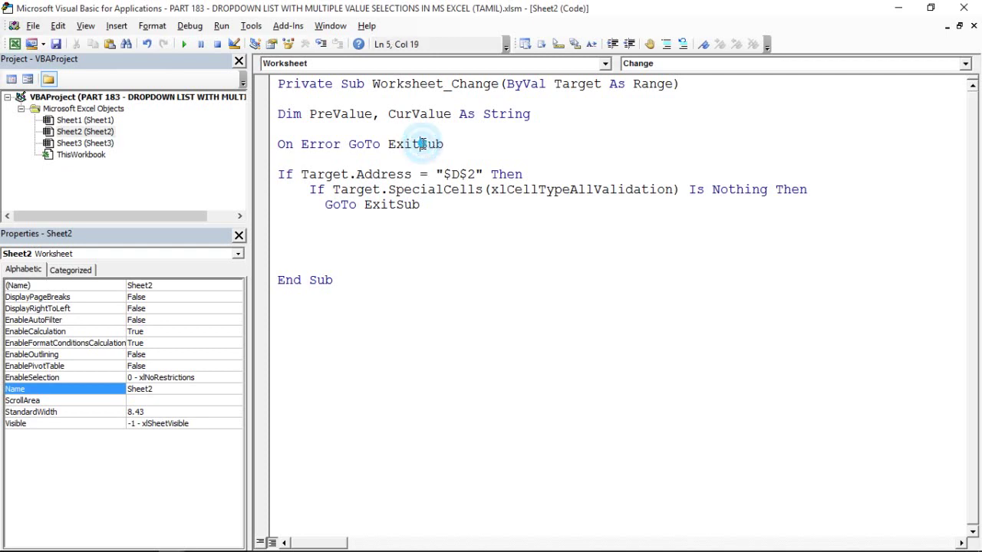
pyautogui.click(423, 209)
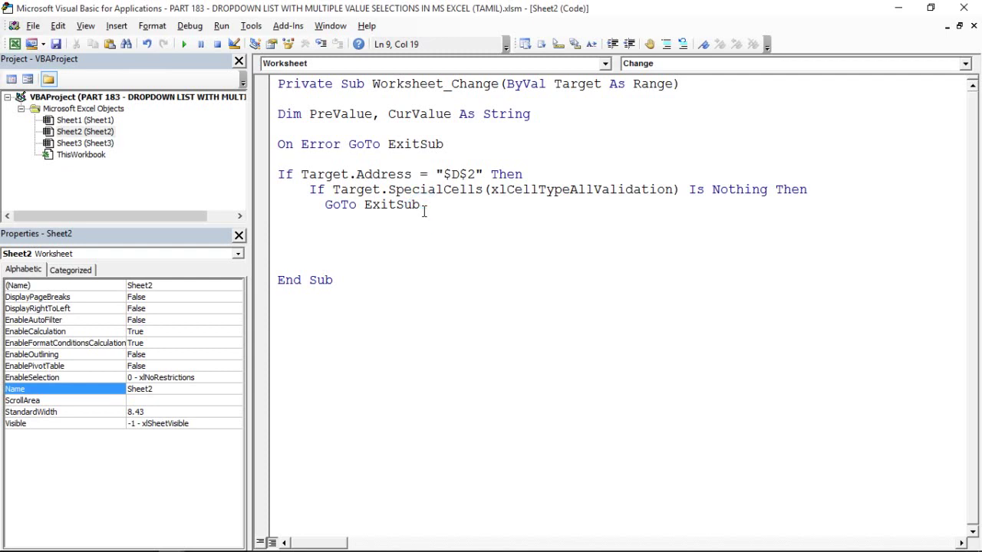
pyautogui.press('Return')
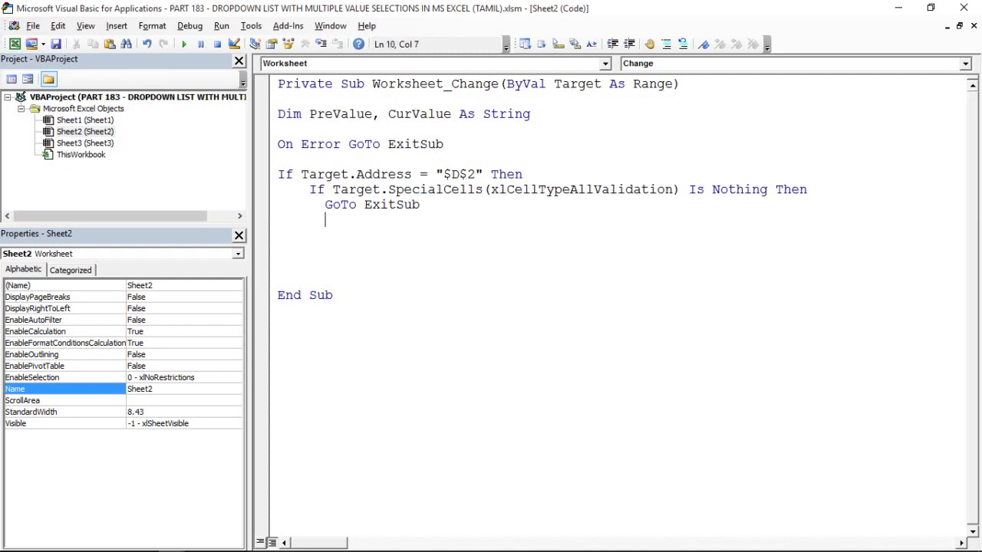
# Add Else, then If Target.Value = "" Then with GoTo ExitSub beneath it.
pyautogui.write('eles')
pyautogui.press('BackSpace')
pyautogui.press('BackSpace')
pyautogui.press('BackSpace')
pyautogui.write('lse')
pyautogui.press('Return')
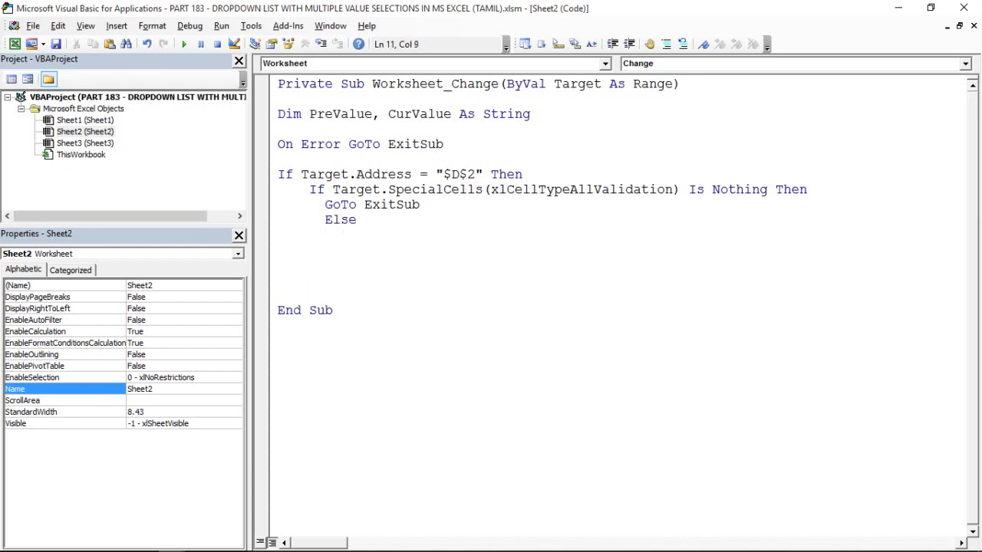
pyautogui.write('if')
pyautogui.write(' target')
pyautogui.write('.value = ')
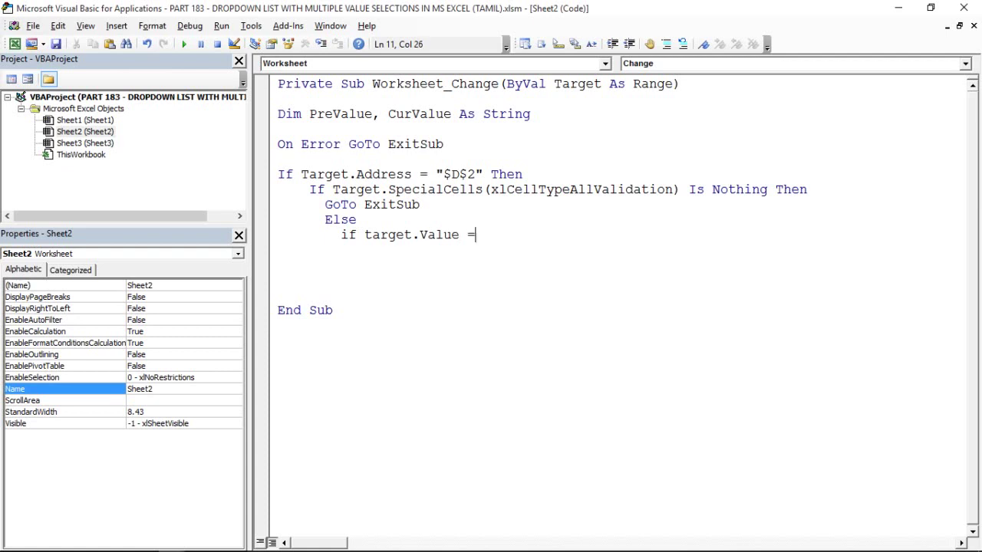
pyautogui.write('""')
pyautogui.write(' then')
pyautogui.press('Return')
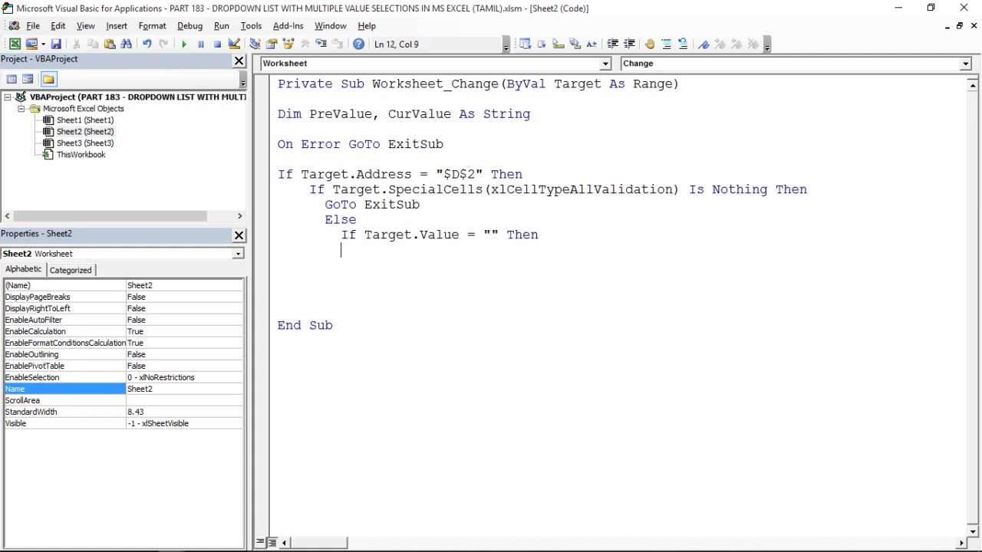
pyautogui.write('GoTo')
pyautogui.write(' Exi')
pyautogui.press('BackSpace')
pyautogui.press('BackSpace')
pyautogui.write('xitS')
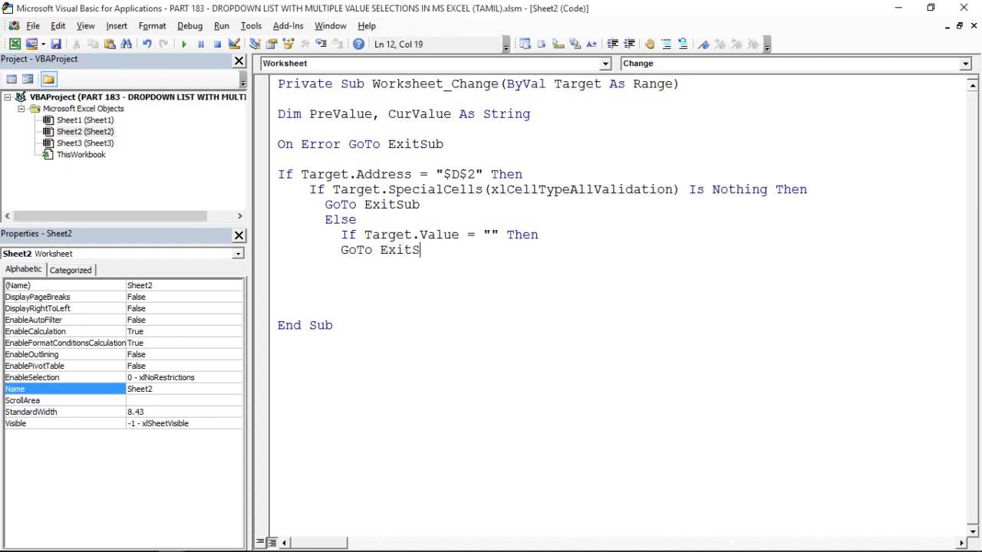
pyautogui.write('ub')
pyautogui.press('Return')
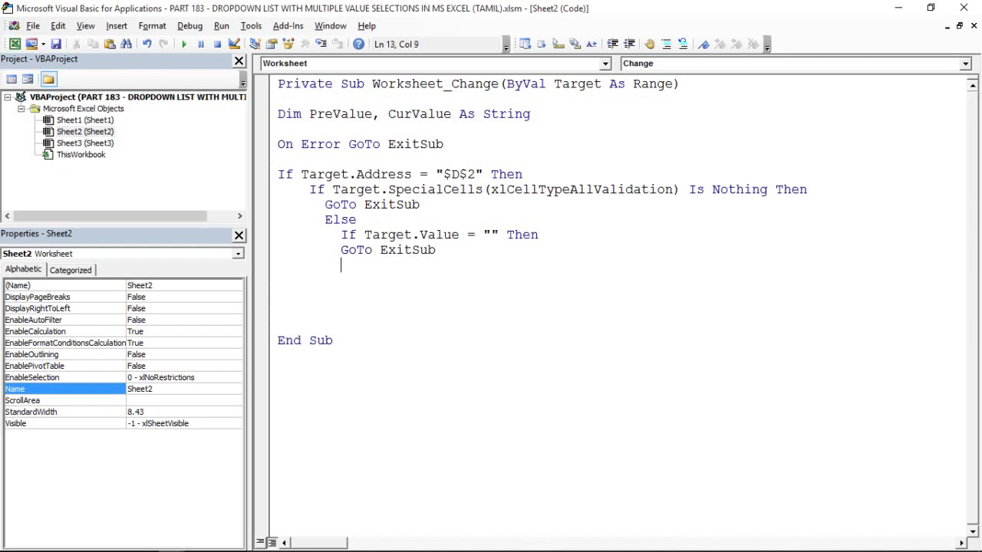
# Add a second Else followed by Application.EnableEvents = False.
pyautogui.write('else')
pyautogui.press('Return')
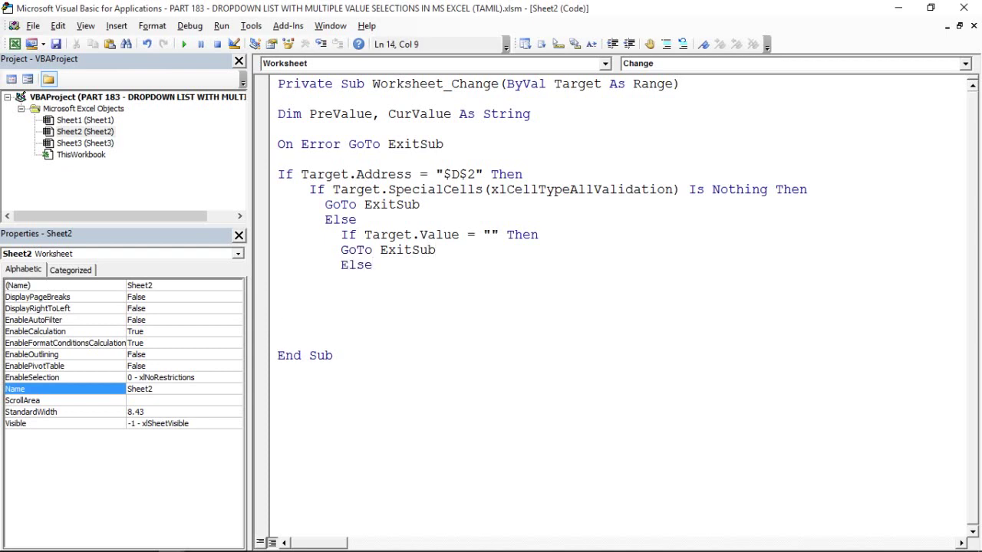
pyautogui.write('app')
pyautogui.write('lication.')
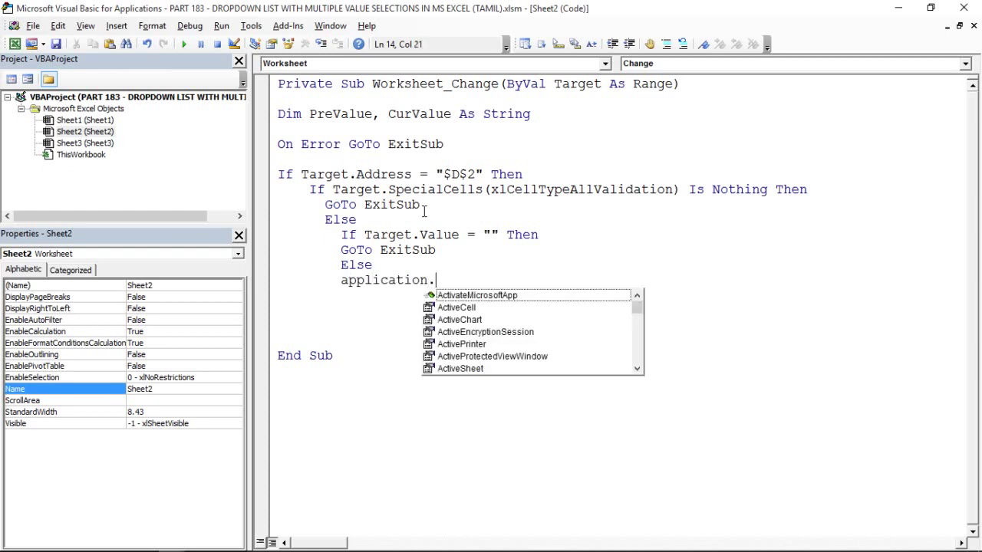
pyautogui.write('enavle')
pyautogui.press('BackSpace')
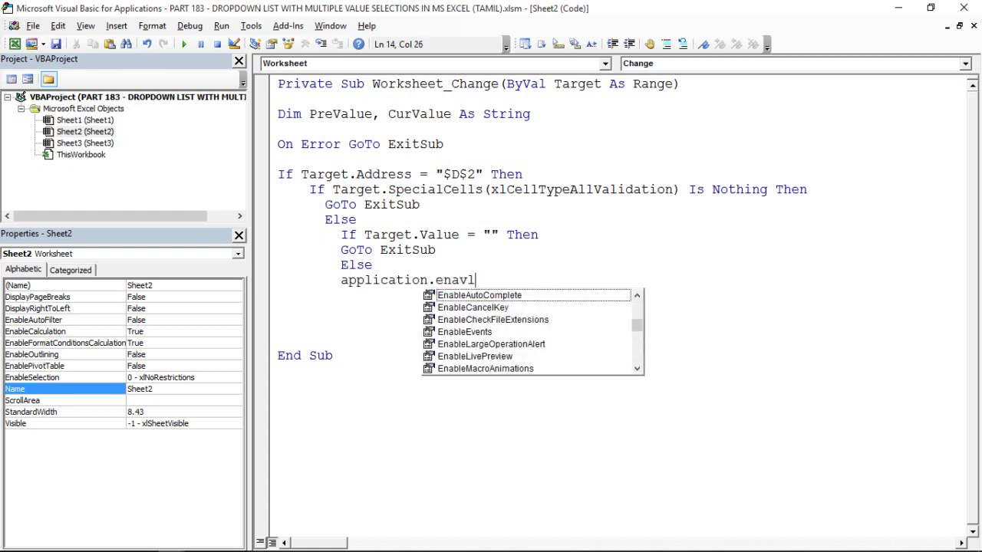
pyautogui.press('BackSpace')
pyautogui.press('BackSpace')
pyautogui.write('bleeve')
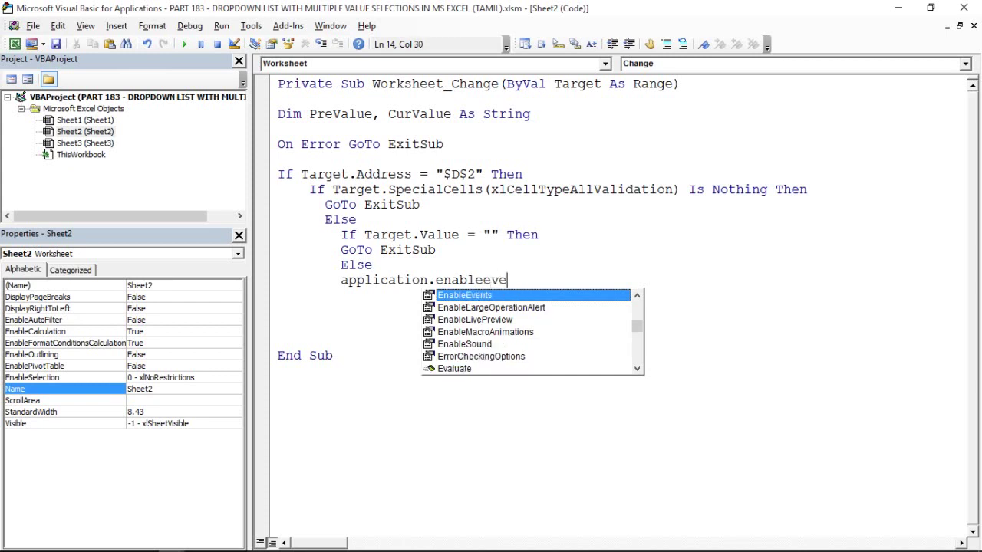
pyautogui.press('Tab')
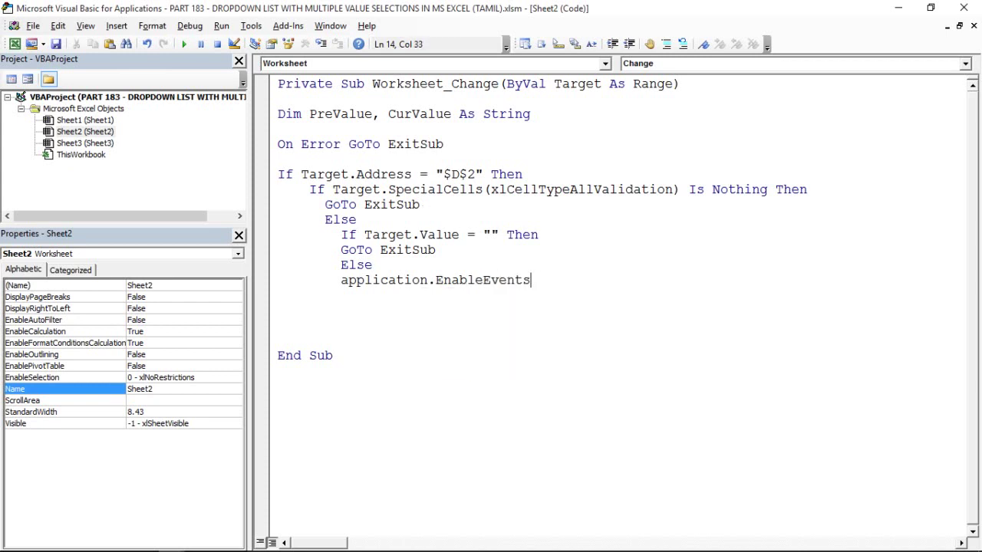
pyautogui.write('=false')
pyautogui.press('Return')
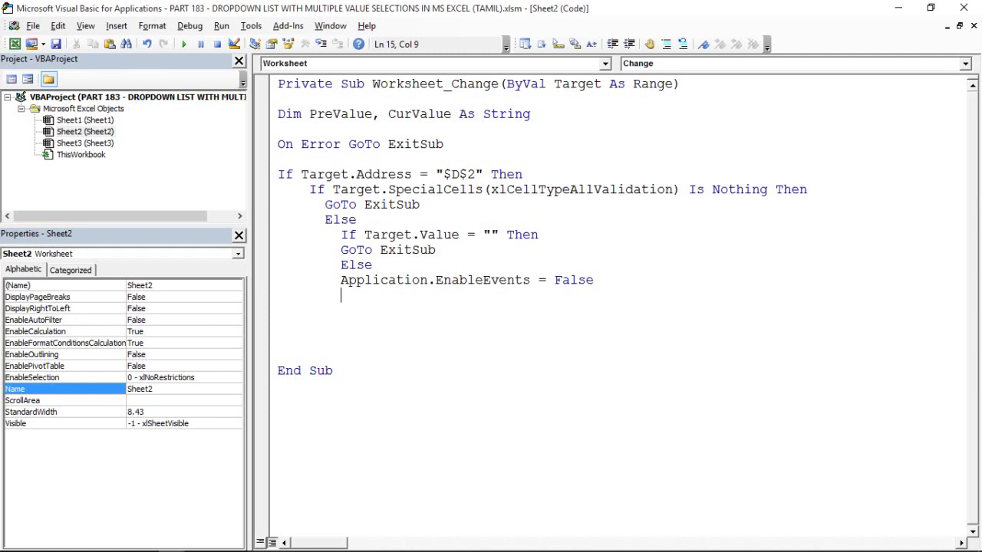
# Store the new selection with CurValue = Target.Value.
pyautogui.write('Clz')
pyautogui.press('BackSpace')
pyautogui.press('BackSpace')
pyautogui.write('ur')
pyautogui.write('VAlue')
pyautogui.press('BackSpace')
pyautogui.press('BackSpace')
pyautogui.press('BackSpace')
pyautogui.press('BackSpace')
pyautogui.write('a')
pyautogui.write('lue')
pyautogui.write('=targ')
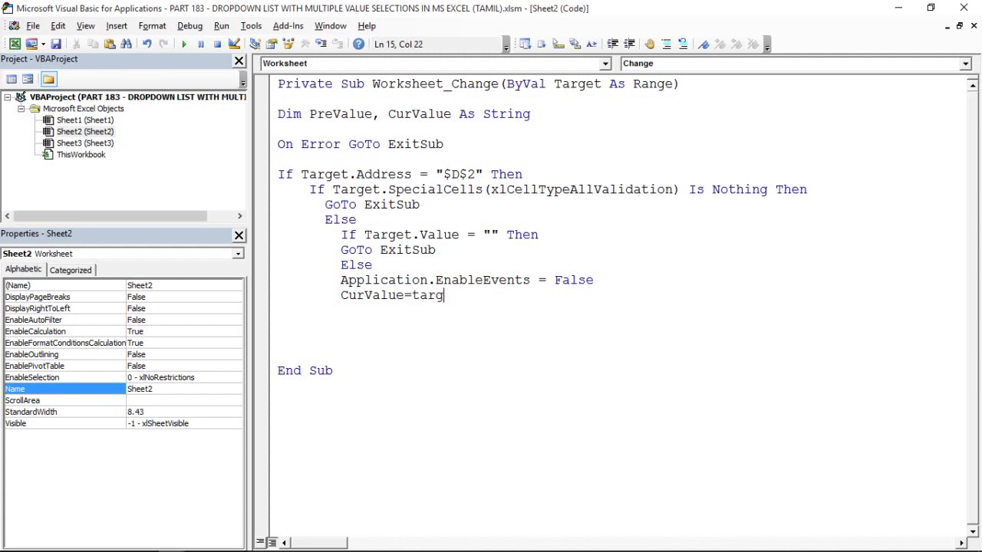
pyautogui.write('et.valu')
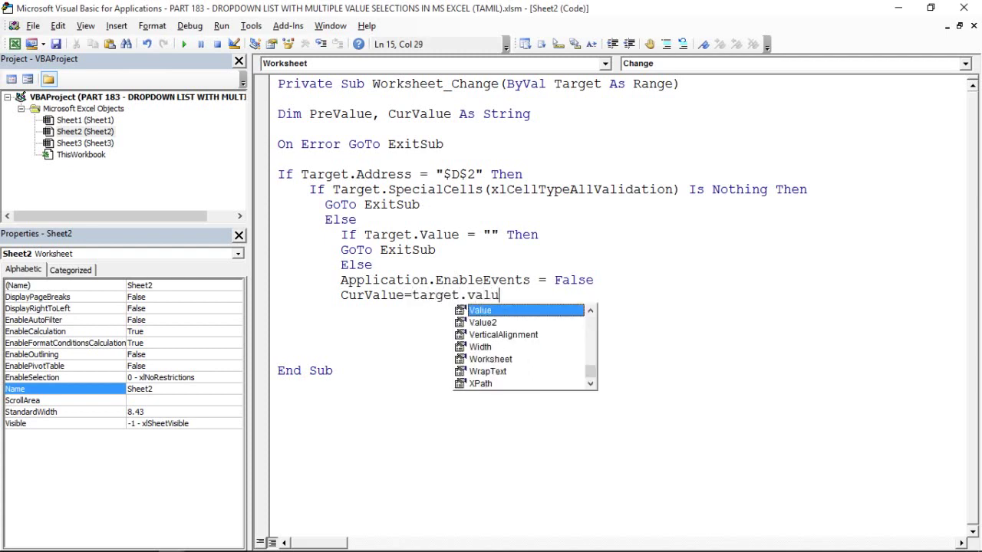
pyautogui.press('Tab')
pyautogui.press('Return')
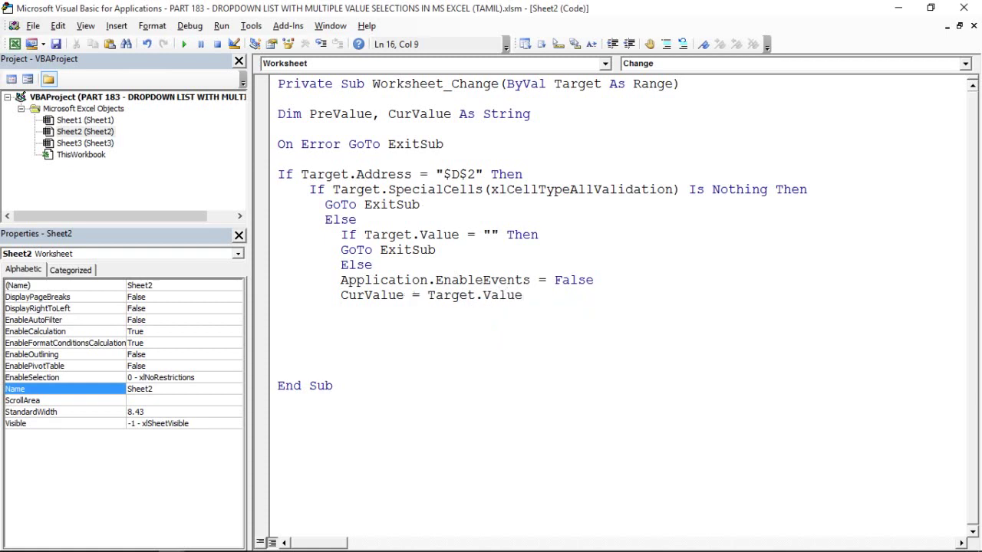
# Add Application.Undo, then PreValue = Target.Value to capture the previous value.
pyautogui.write('applicati')
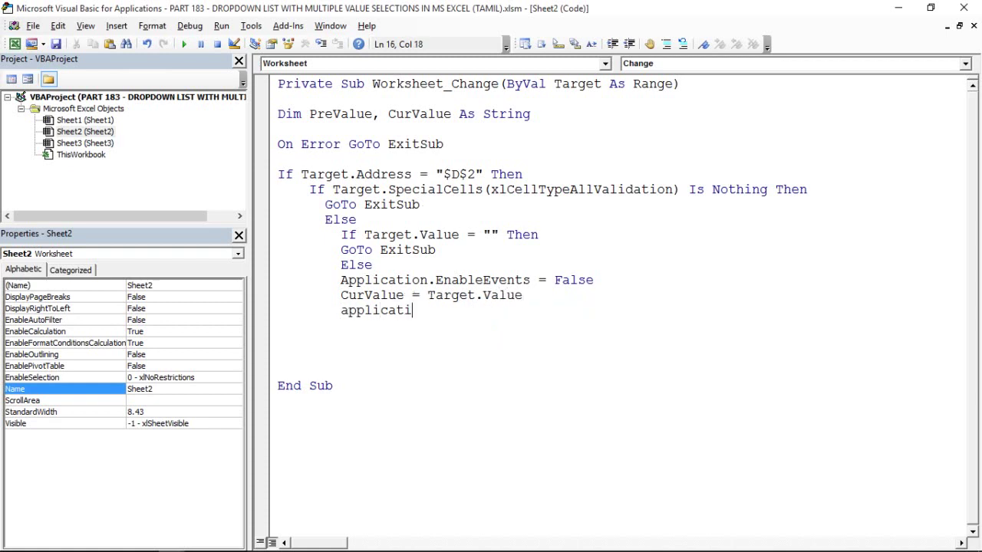
pyautogui.write('on.un')
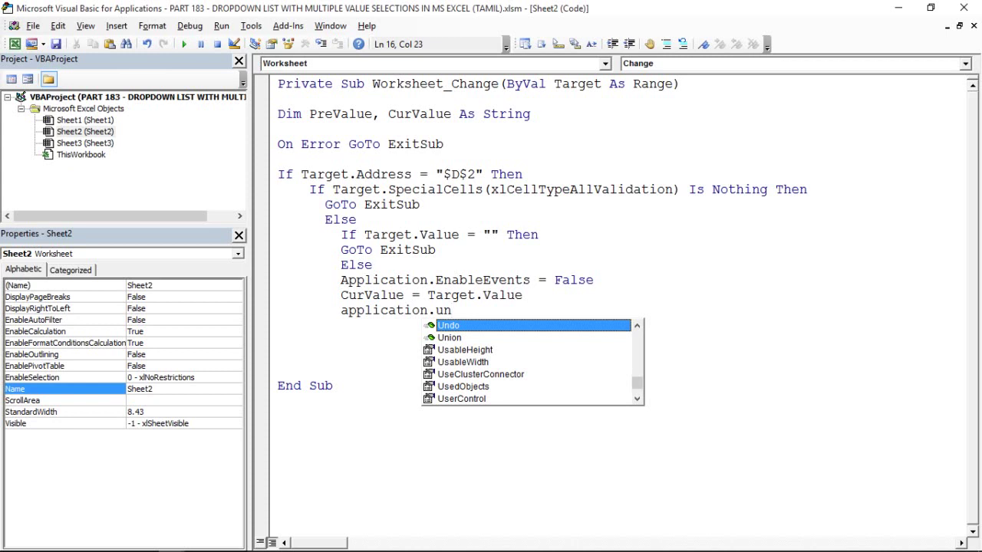
pyautogui.press('Tab')
pyautogui.press('Return')
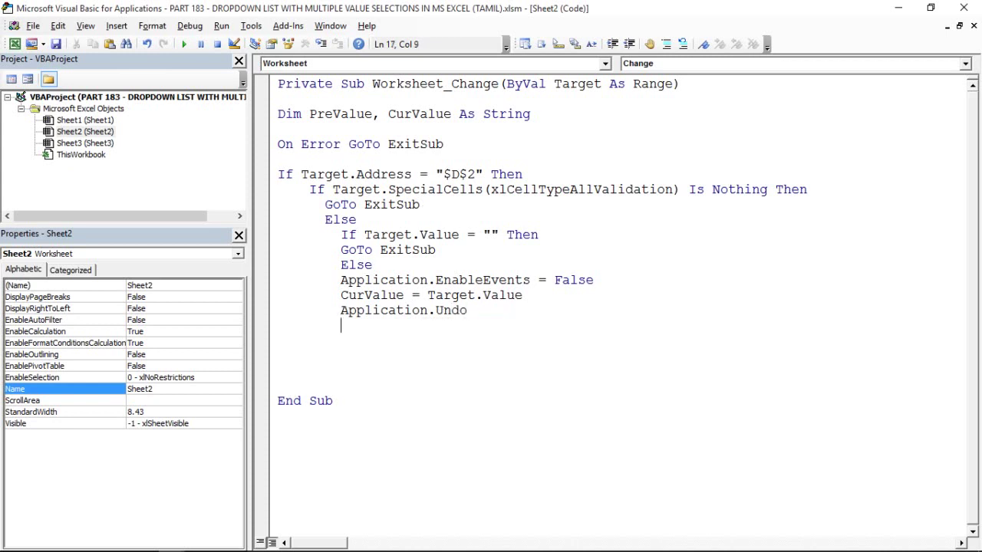
pyautogui.write('Prev')
pyautogui.press('BackSpace')
pyautogui.write('Vl')
pyautogui.press('BackSpace')
pyautogui.write('al')
pyautogui.write('ue ')
pyautogui.write('= Target')
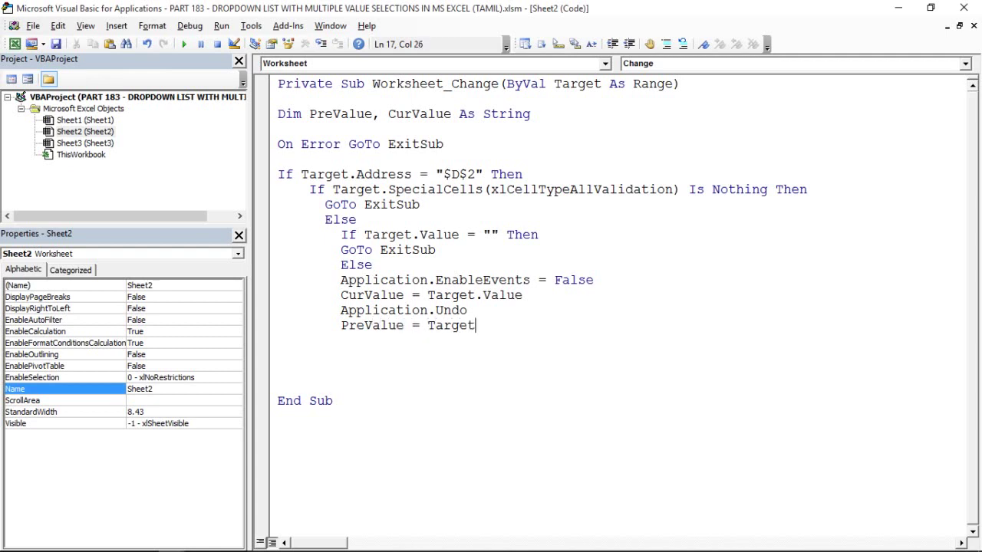
pyautogui.write('.Value')
pyautogui.press('Tab')
pyautogui.press('Return')
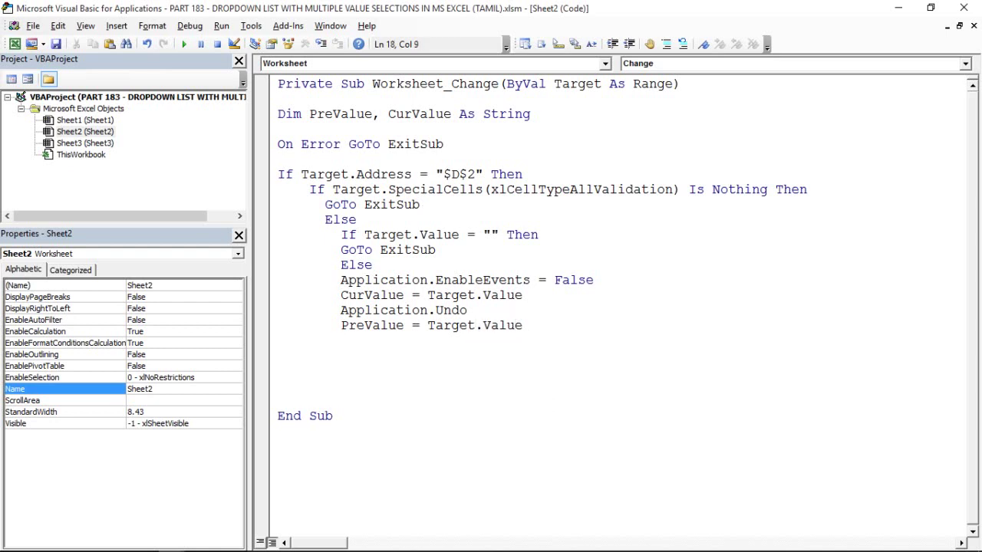
# Add If PreValue = "" Then with Target.Value = CurValue beneath it.
pyautogui.press('Return')
pyautogui.write('If')
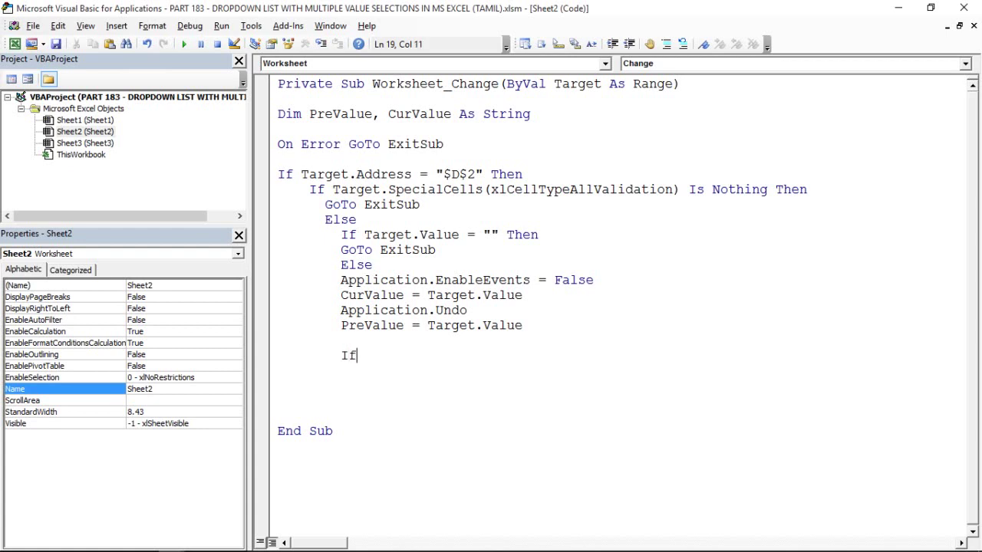
pyautogui.write(' Pr')
pyautogui.press('BackSpace')
pyautogui.press('BackSpace')
pyautogui.write('Prev')
pyautogui.press('BackSpace')
pyautogui.write('Value')
pyautogui.write(' ="" the')
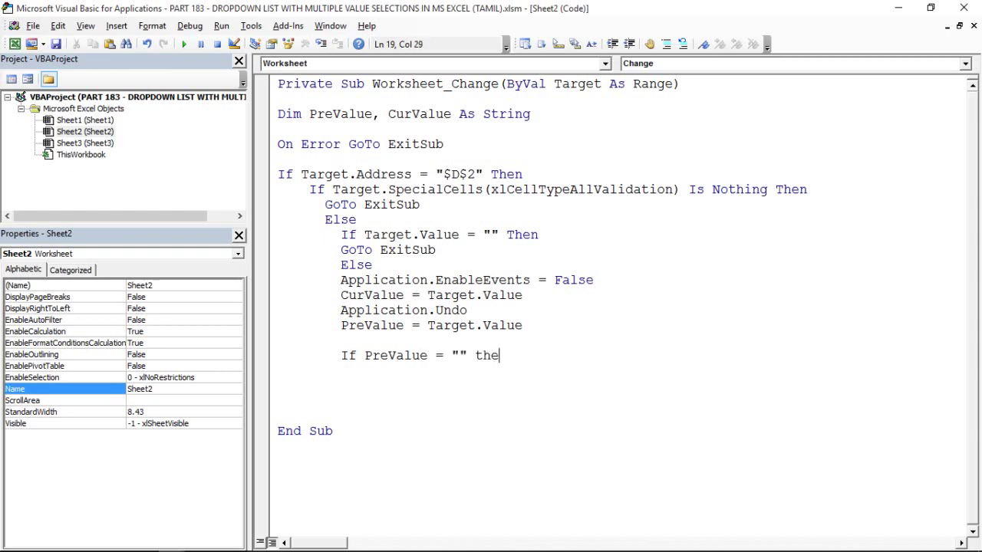
pyautogui.write('n')
pyautogui.press('Return')
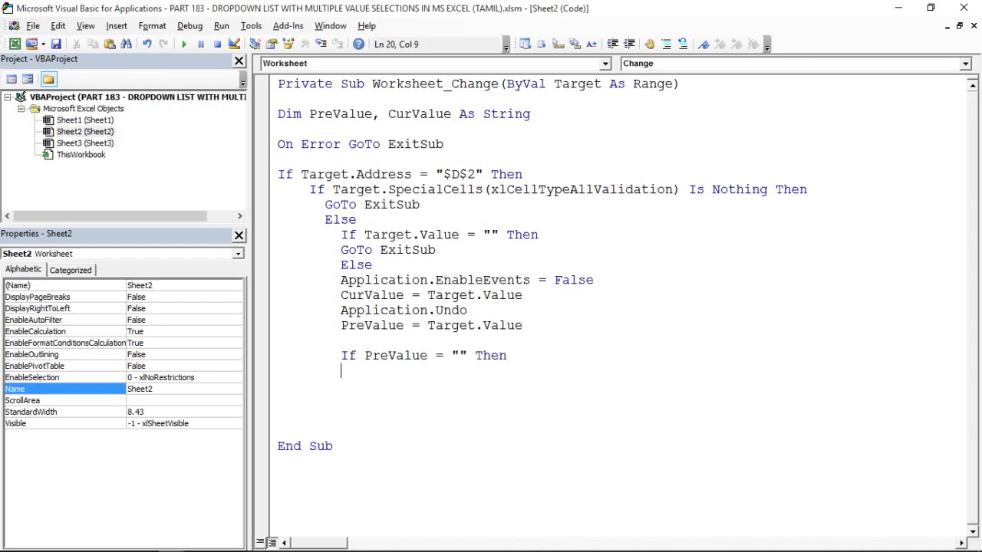
pyautogui.write('R')
pyautogui.press('BackSpace')
pyautogui.write('Ta')
pyautogui.write('rget.va')
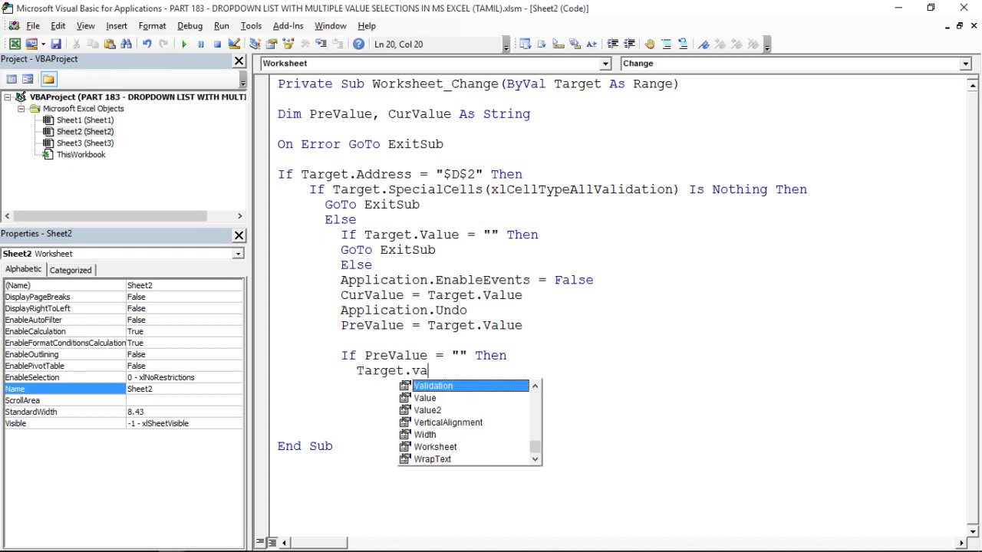
pyautogui.write('lu')
pyautogui.press('Tab')
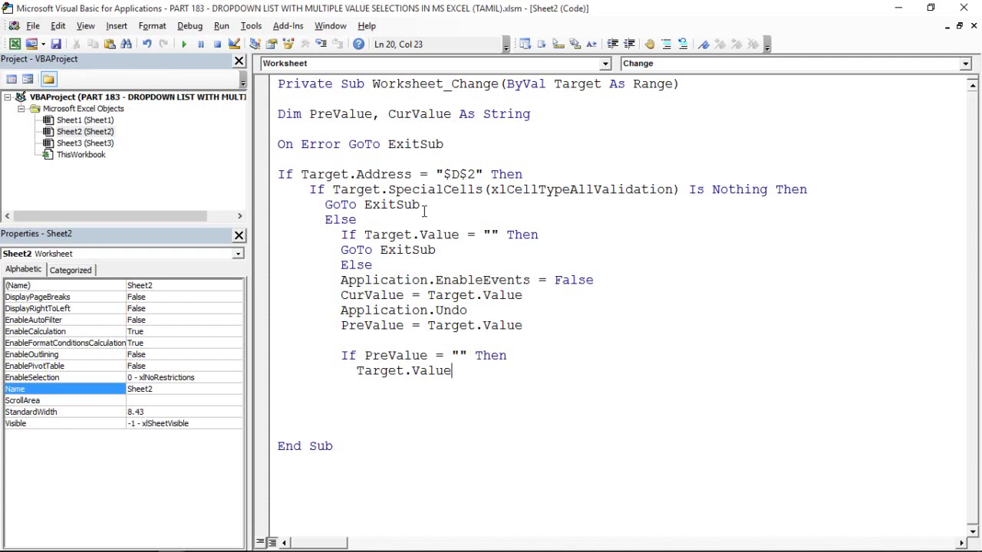
pyautogui.write('=Cur')
pyautogui.press('BackSpace')
pyautogui.press('BackSpace')
pyautogui.write('urValue')
pyautogui.press('BackSpace')
pyautogui.press('BackSpace')
pyautogui.press('BackSpace')
pyautogui.press('BackSpace')
pyautogui.write('alue')
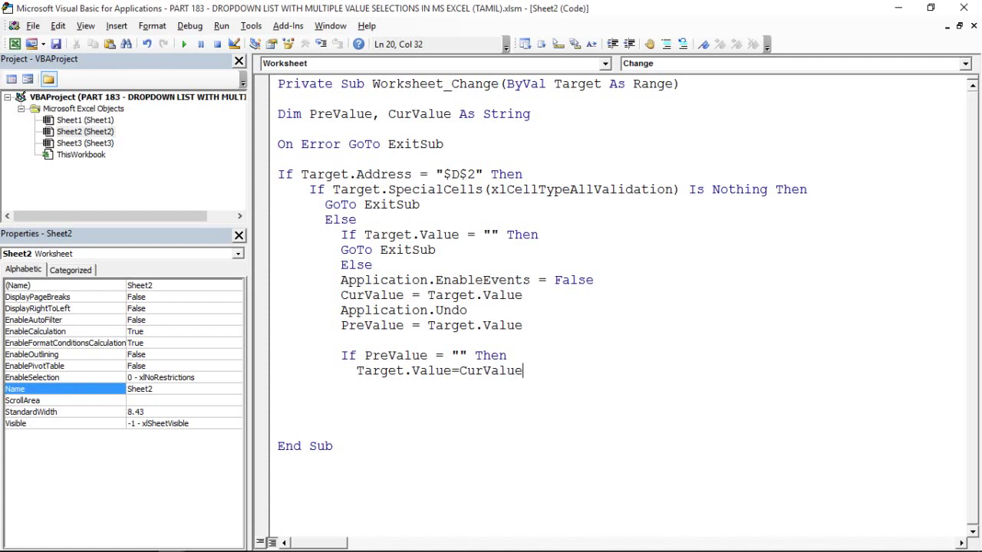
pyautogui.press('Return')
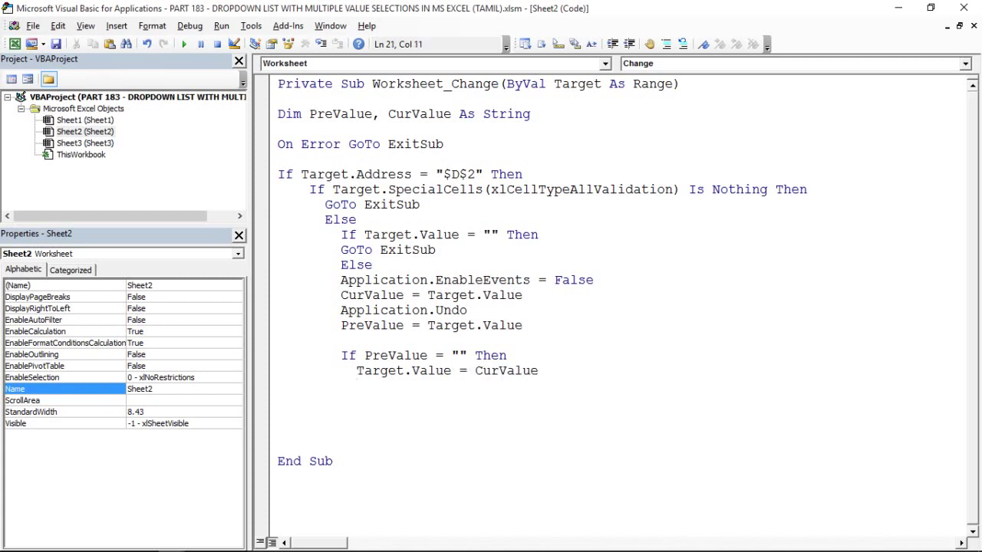
# Add Else with Target.Value = PreValue & " > " & CurValue, then End If.
pyautogui.press('BackSpace')
pyautogui.press('BackSpace')
pyautogui.write('E')
pyautogui.write('lse')
pyautogui.press('Return')
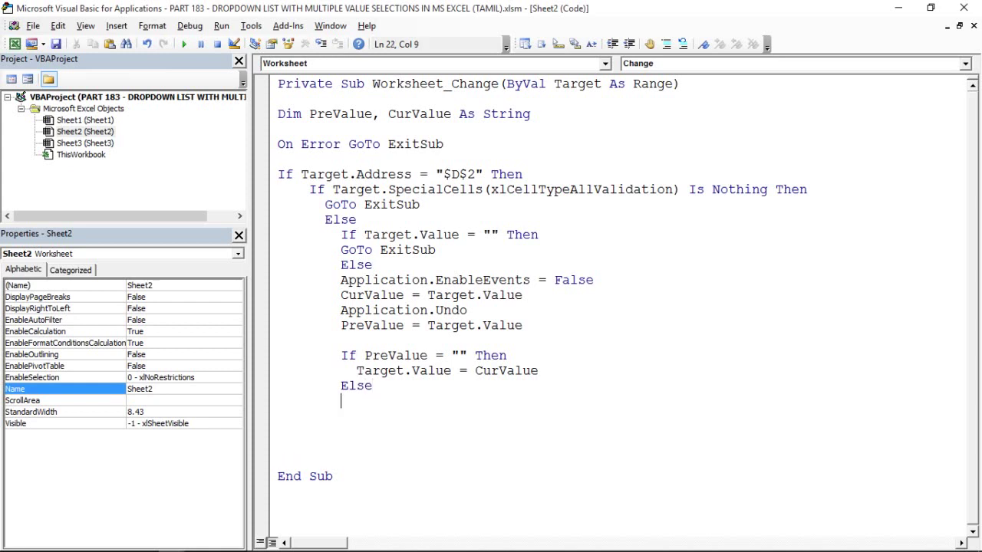
pyautogui.write('T')
pyautogui.write('arget.')
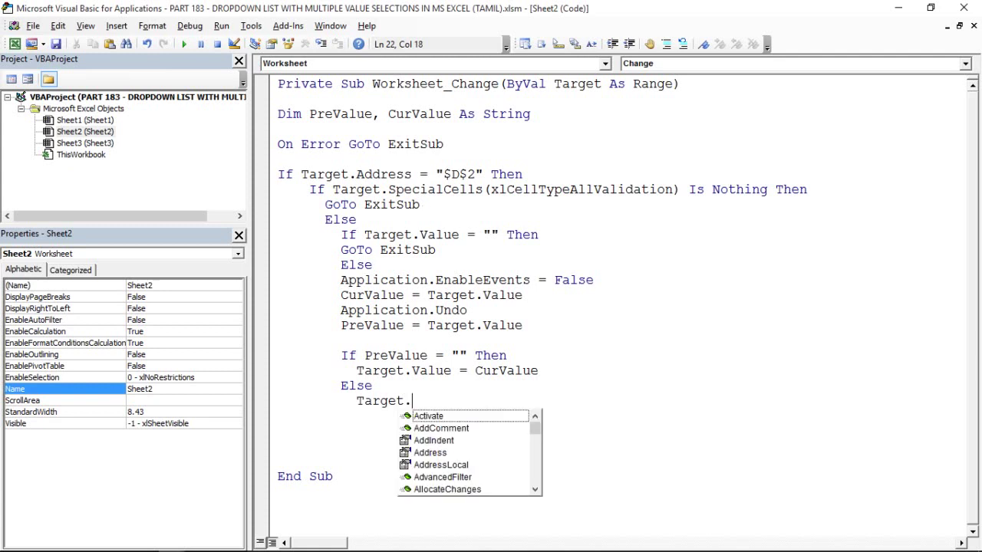
pyautogui.write('Value')
pyautogui.press('Tab')
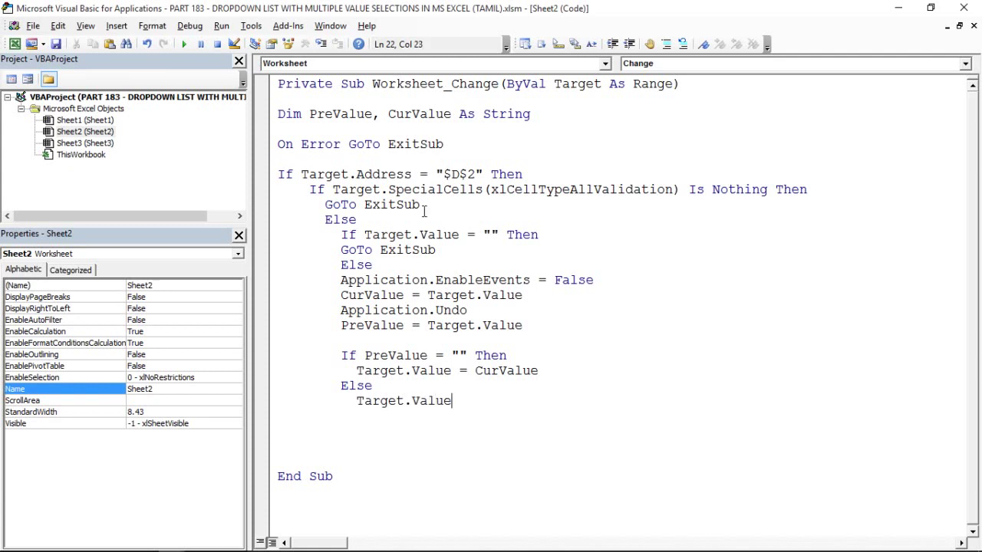
pyautogui.write('=Prev')
pyautogui.write('V')
pyautogui.press('BackSpace')
pyautogui.press('BackSpace')
pyautogui.write('Value')
pyautogui.write(' & ')
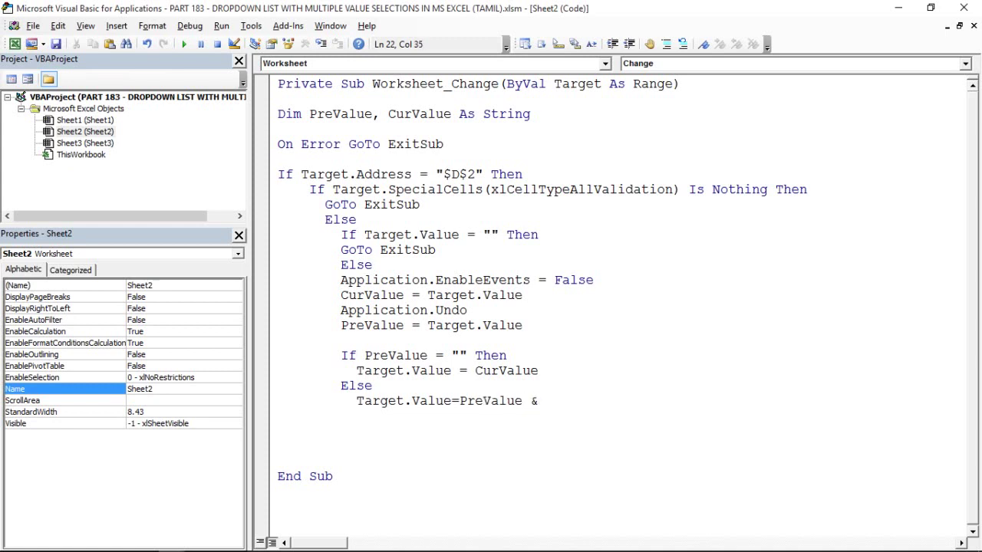
pyautogui.write('" ')
pyautogui.write('>')
pyautogui.write(' "')
pyautogui.write(' & ')
pyautogui.write('Cur')
pyautogui.write('Value')
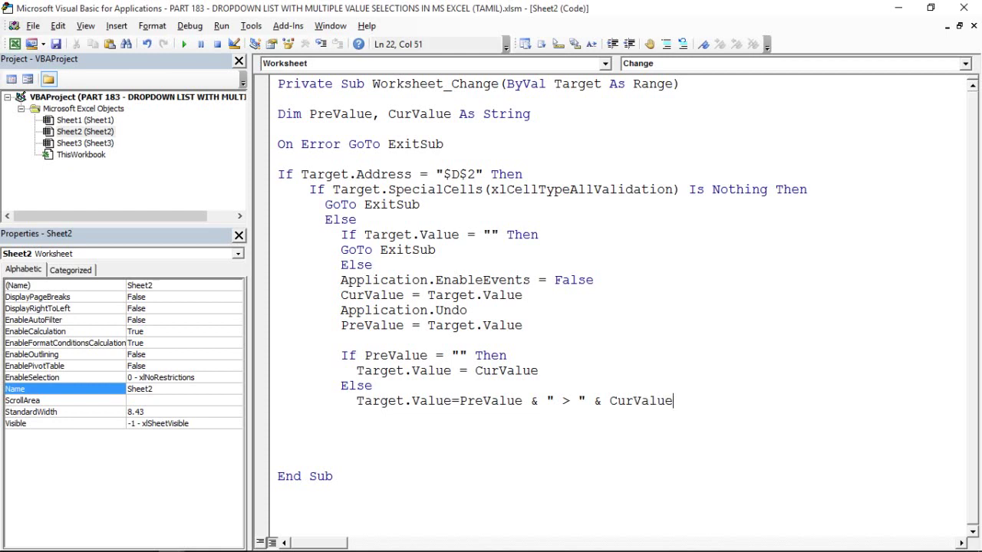
pyautogui.press('Return')
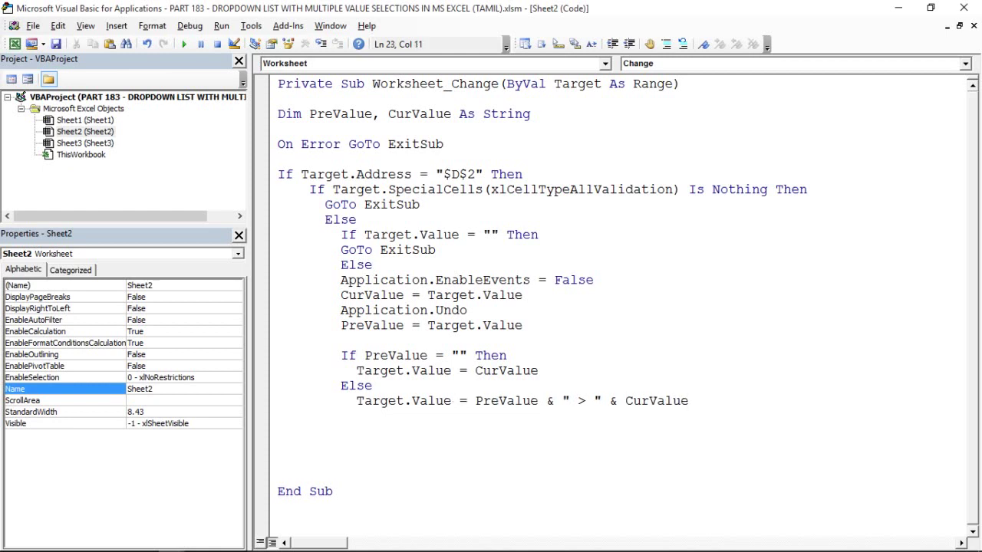
pyautogui.press('BackSpace')
pyautogui.press('BackSpace')
pyautogui.write('end')
pyautogui.write(' if')
pyautogui.press('Return')
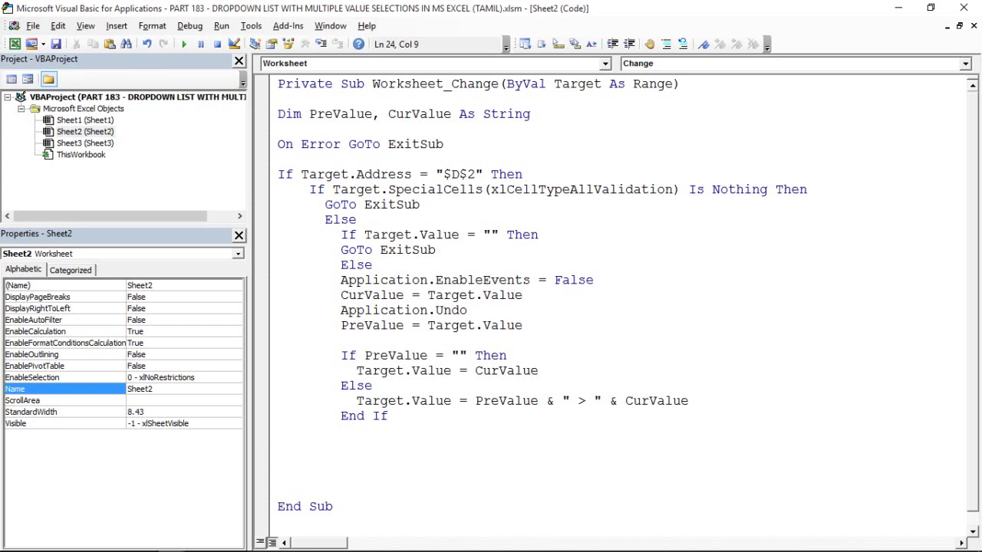
# Check which If statements remain open and add another End If.
pyautogui.doubleClick(344, 355)
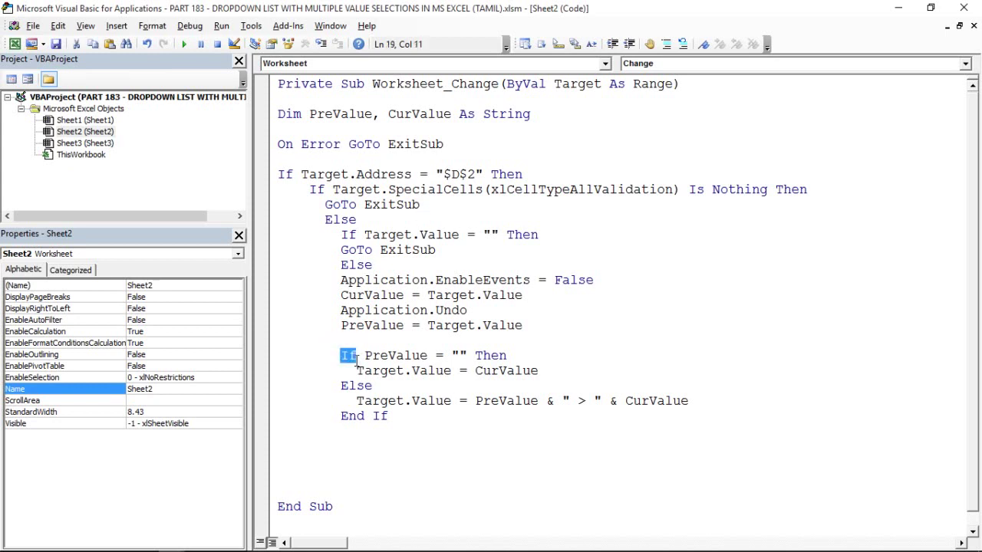
pyautogui.click(348, 235)
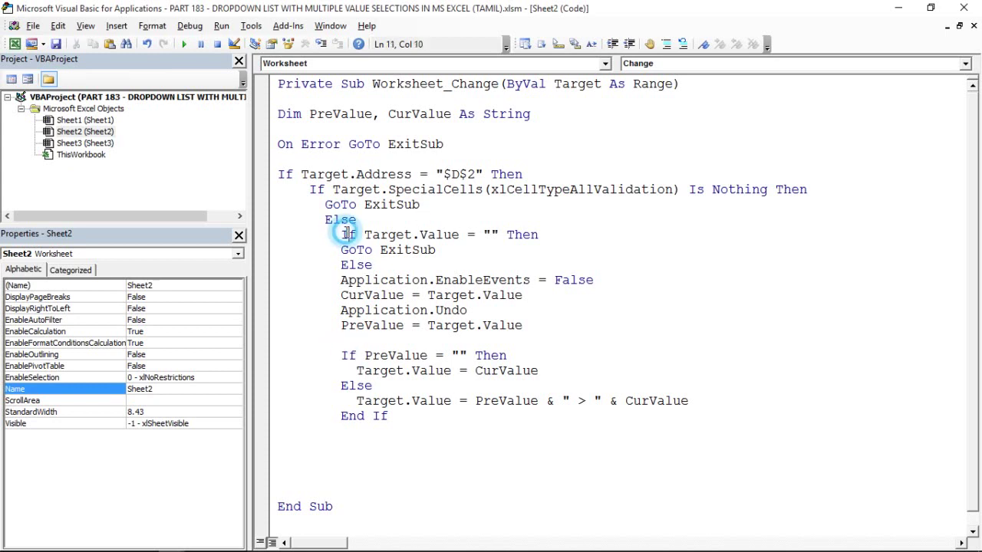
pyautogui.doubleClick(313, 190)
pyautogui.doubleClick(284, 175)
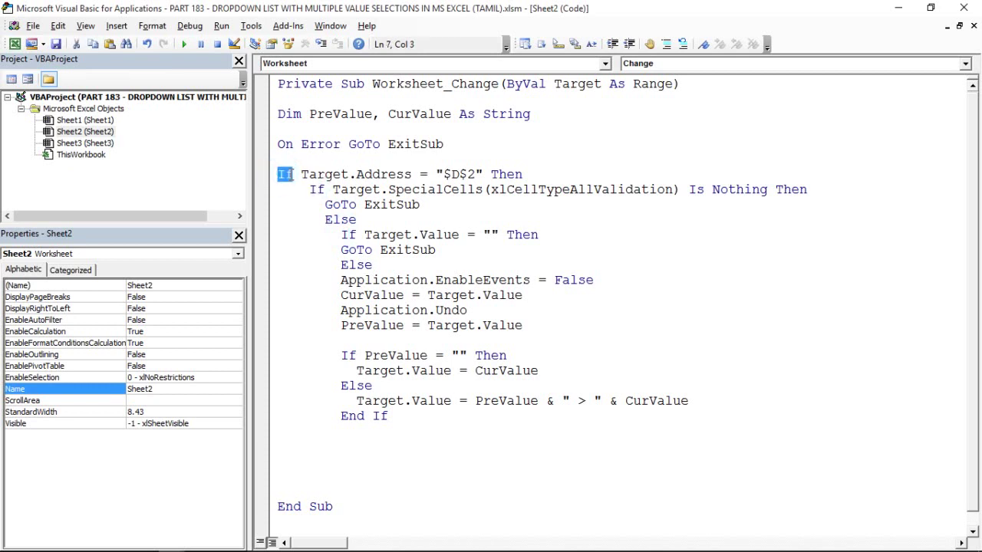
pyautogui.click(328, 426)
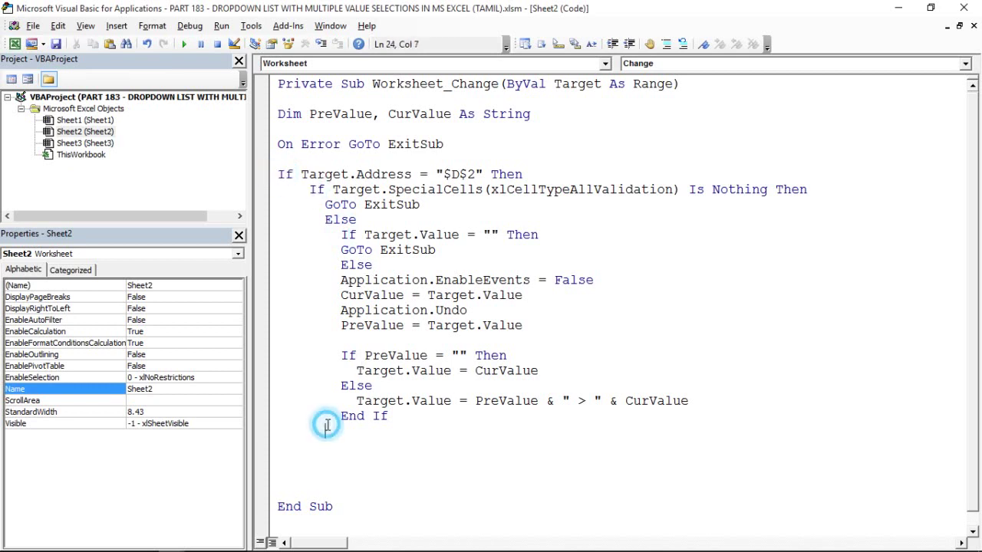
pyautogui.write('en')
pyautogui.write('dif')
pyautogui.press('Return')
# Indent the empty-value If block and align its outer End If.
pyautogui.moveTo(341, 250)
pyautogui.mouseDown()
pyautogui.moveTo(405, 331)
pyautogui.moveTo(421, 374)
pyautogui.mouseUp()
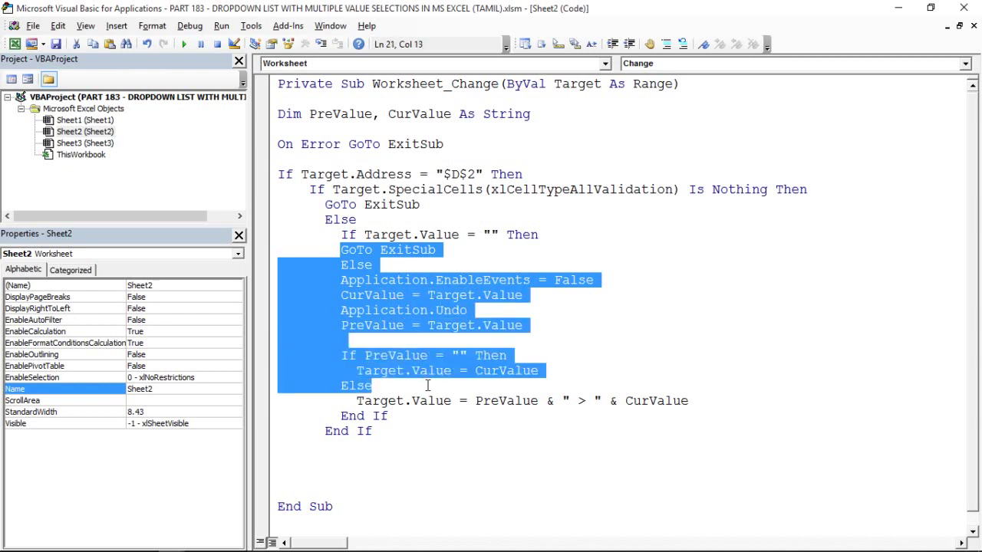
pyautogui.moveTo(427, 386); pyautogui.dragTo(433, 416)
pyautogui.press('Tab')
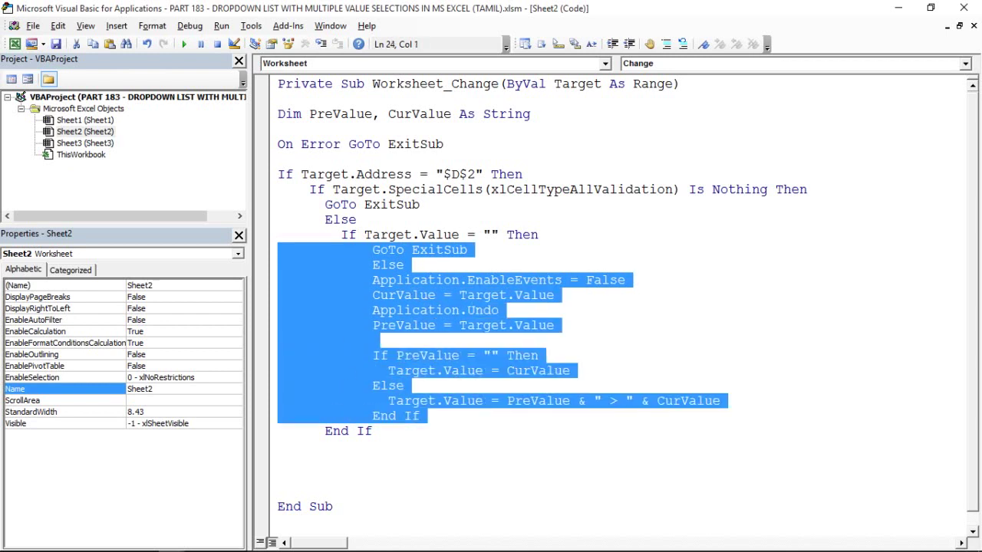
pyautogui.click(402, 378)
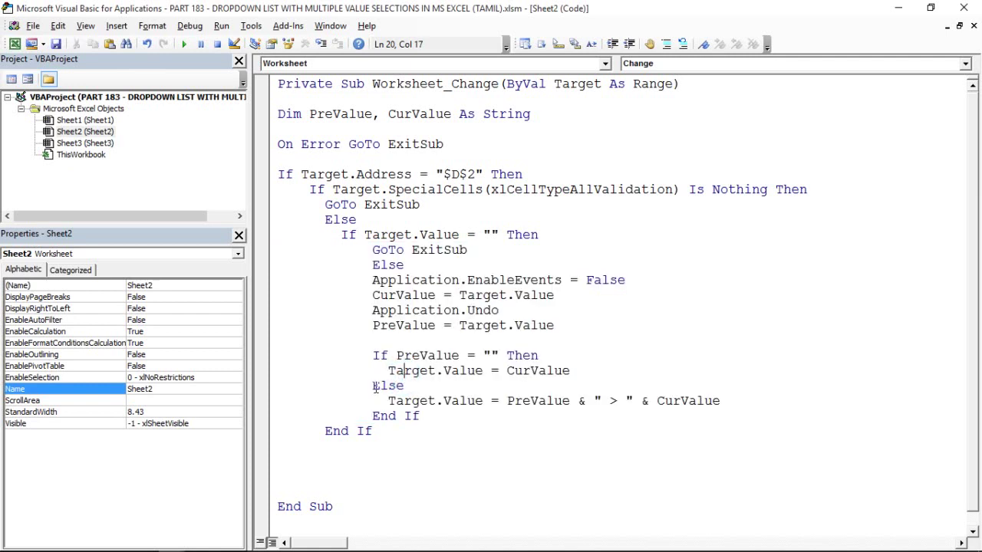
pyautogui.click(325, 431)
pyautogui.press('Tab')
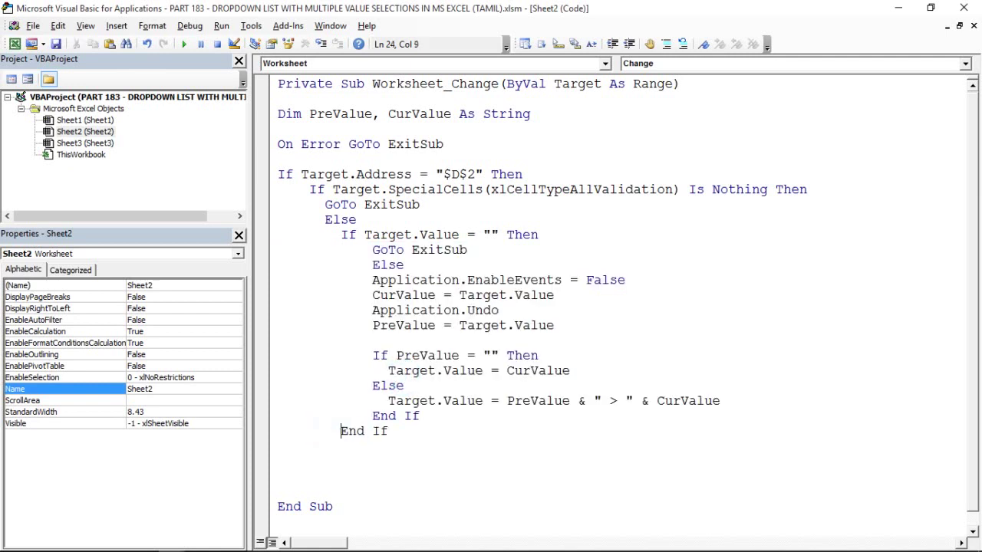
pyautogui.press('BackSpace')
pyautogui.press('BackSpace')
# Add the final End If, then Application.EnableEvents = True before End Sub.
pyautogui.click(341, 449)
pyautogui.write('endif')
pyautogui.press('Return')
pyautogui.write('if')
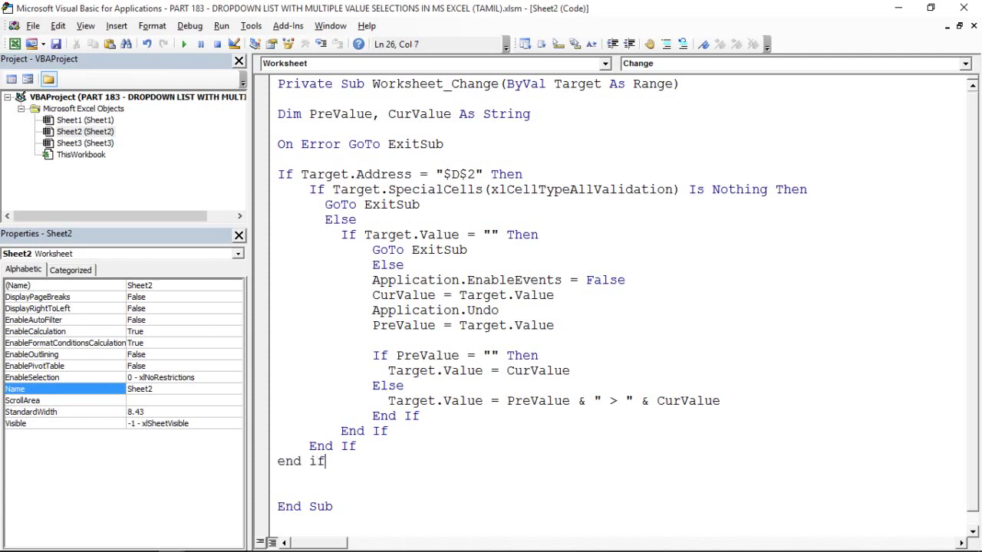
pyautogui.click(289, 491)
pyautogui.click(309, 493)
pyautogui.press('Return')
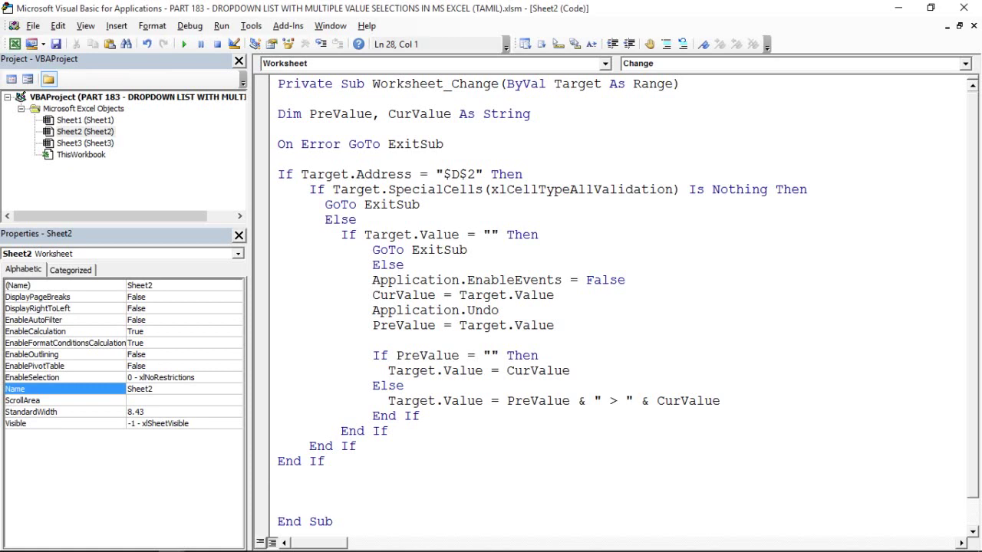
pyautogui.write('application.')
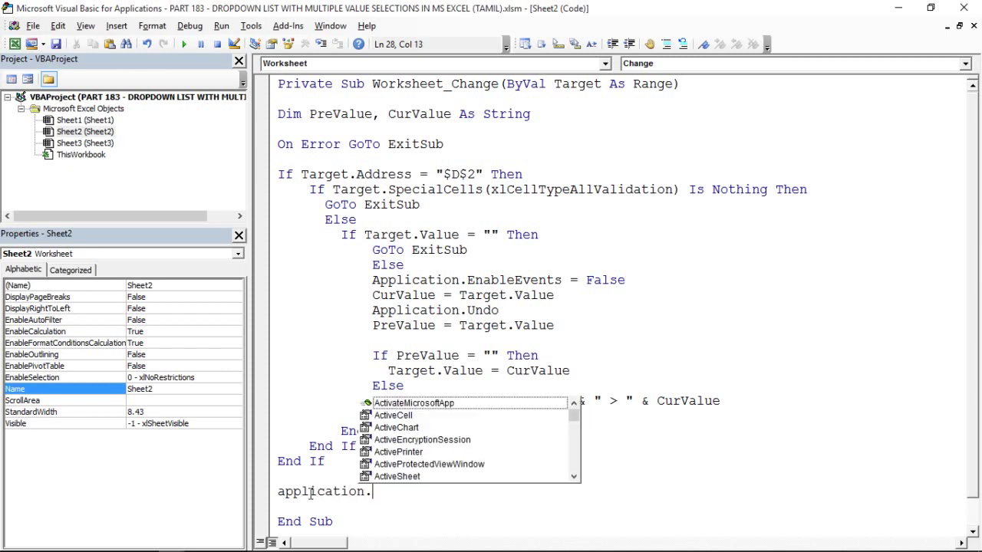
pyautogui.write('enab')
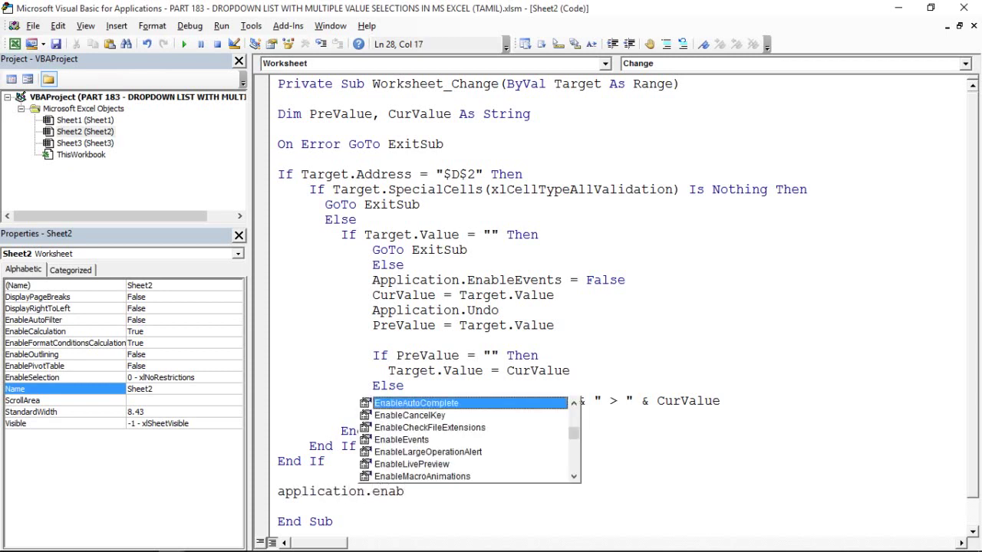
pyautogui.write('leeve')
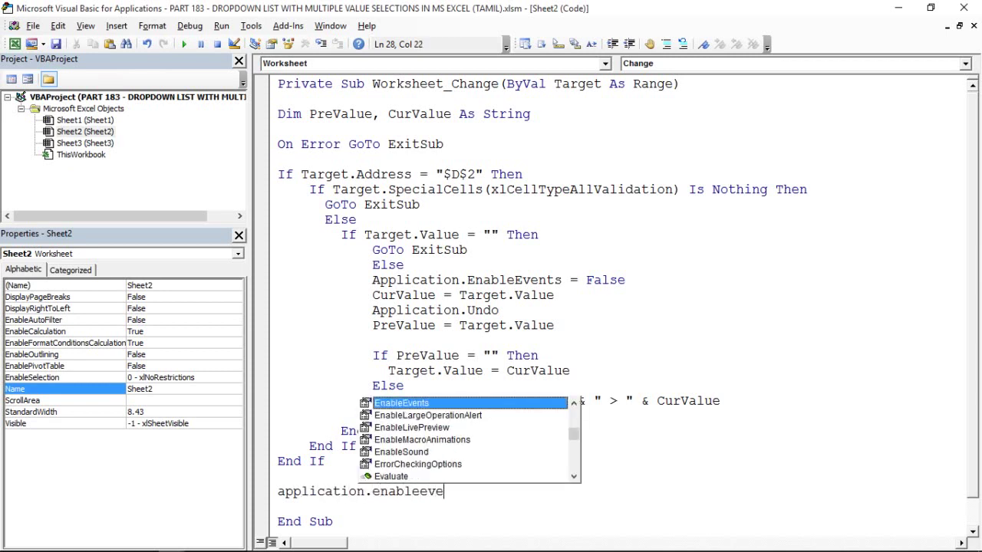
pyautogui.press('Tab')
pyautogui.write('=t')
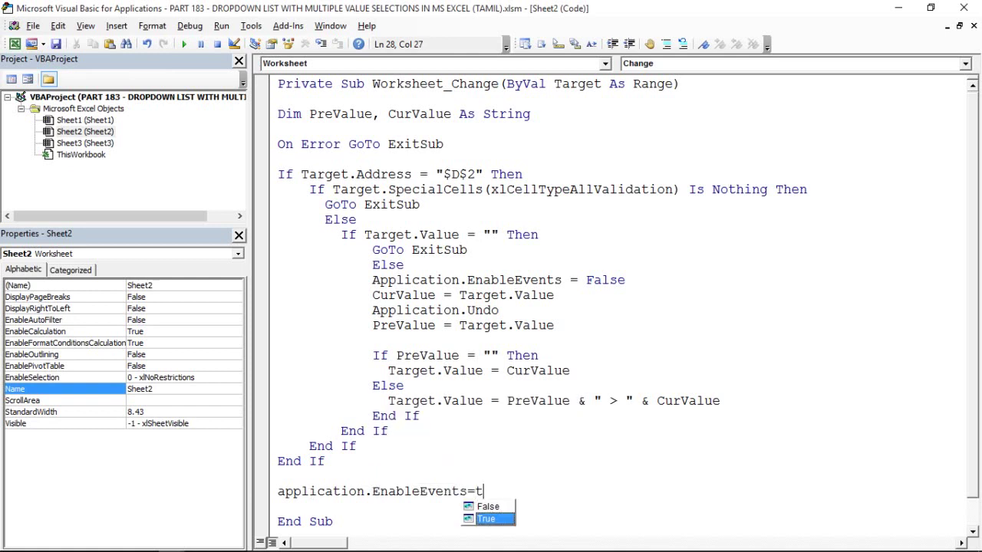
pyautogui.write('rue')
pyautogui.press('Tab')
pyautogui.press('Return')
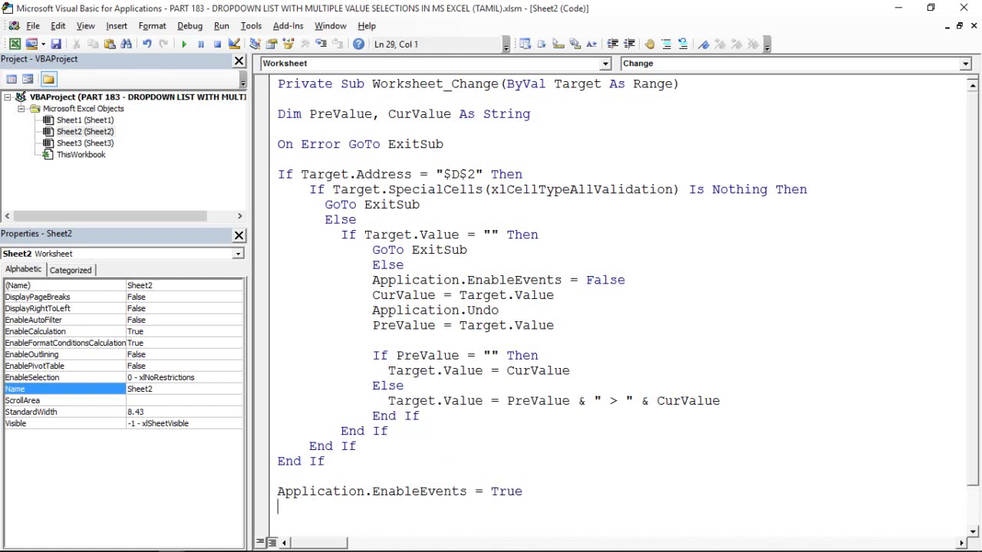
pyautogui.press('Down')
pyautogui.press('Down')
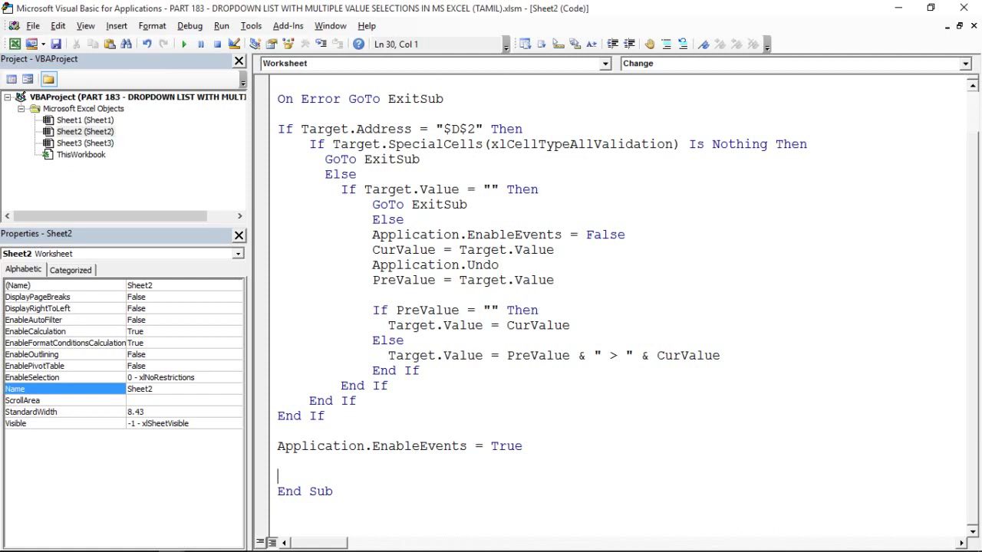
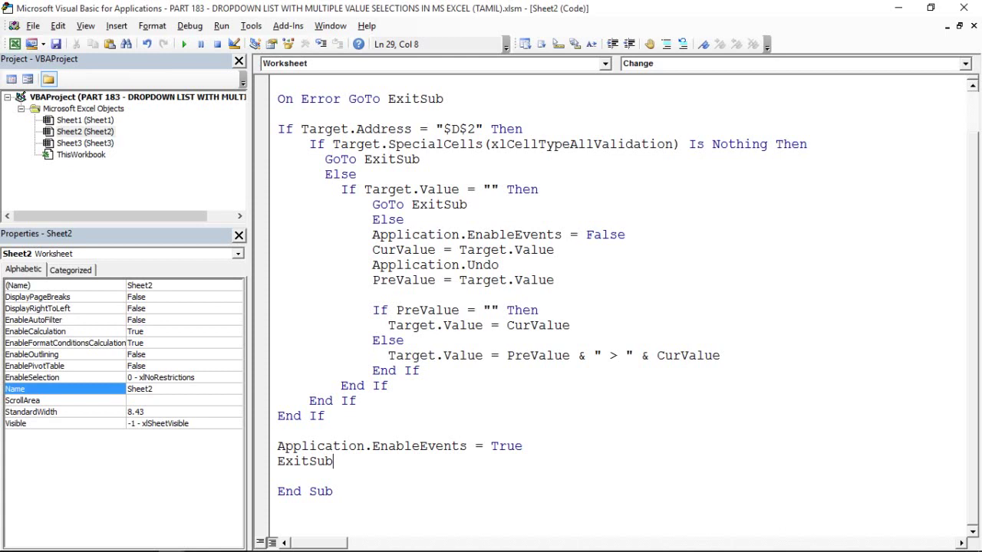
pyautogui.write(':')
# Add the line Application.EnableEvents = True below the ExitSub: label.
pyautogui.press('Return')
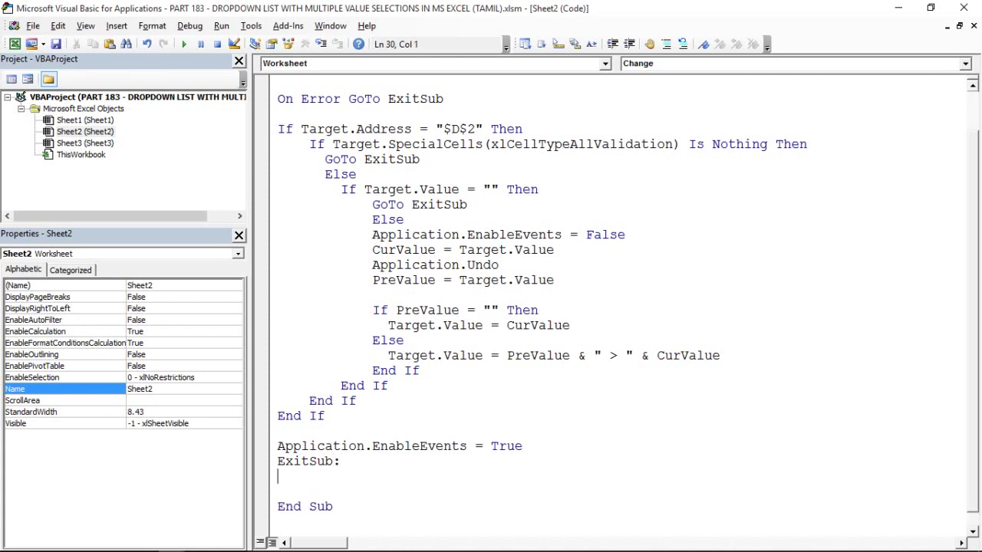
pyautogui.write('App')
pyautogui.write('lication.ene')
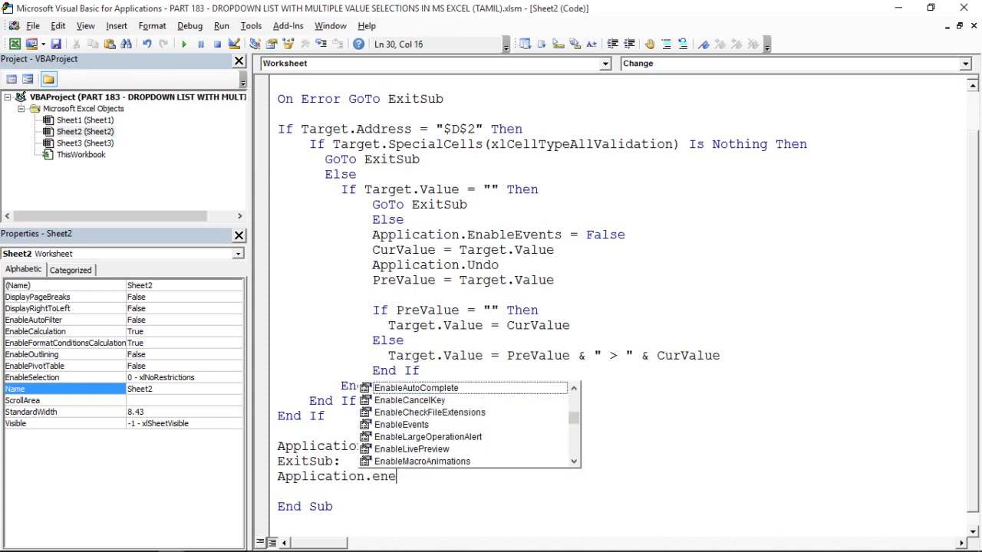
pyautogui.press('BackSpace')
pyautogui.write('able')
pyautogui.press('BackSpace')
pyautogui.press('BackSpace')
pyautogui.press('BackSpace')
pyautogui.press('BackSpace')
pyautogui.write('able')
pyautogui.press('BackSpace')
pyautogui.press('BackSpace')
pyautogui.press('BackSpace')
pyautogui.write('eve')
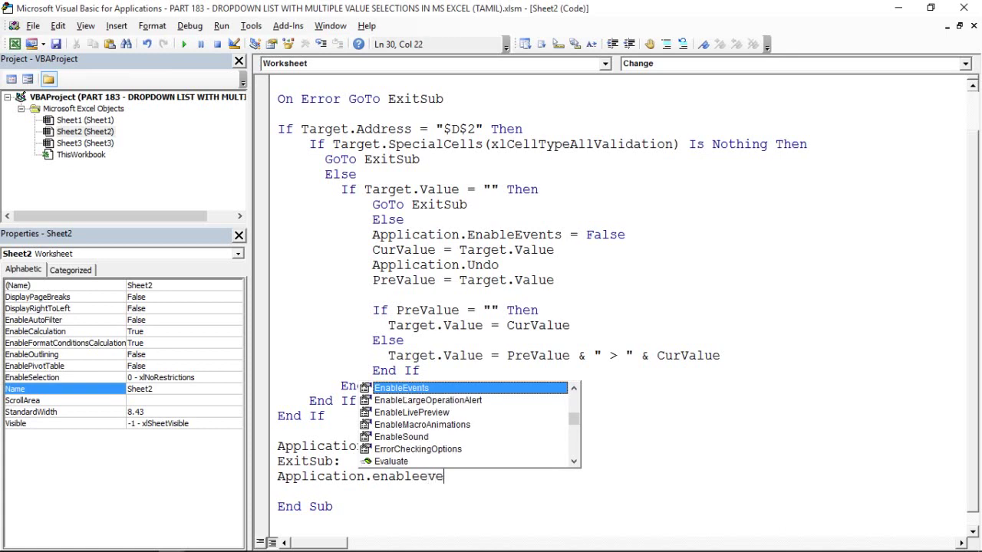
pyautogui.press('Tab')
pyautogui.write('=t')
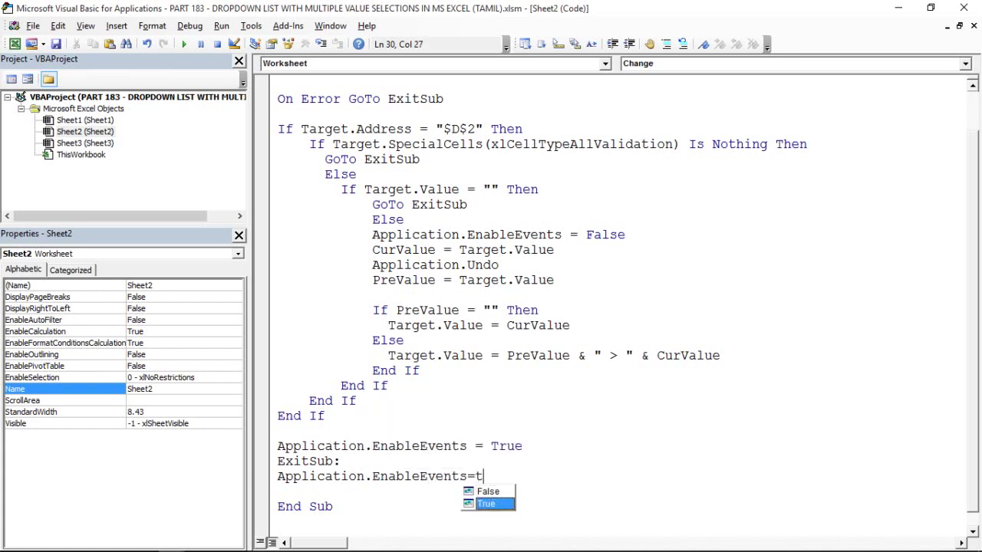
pyautogui.write('ru')
pyautogui.press('Tab')
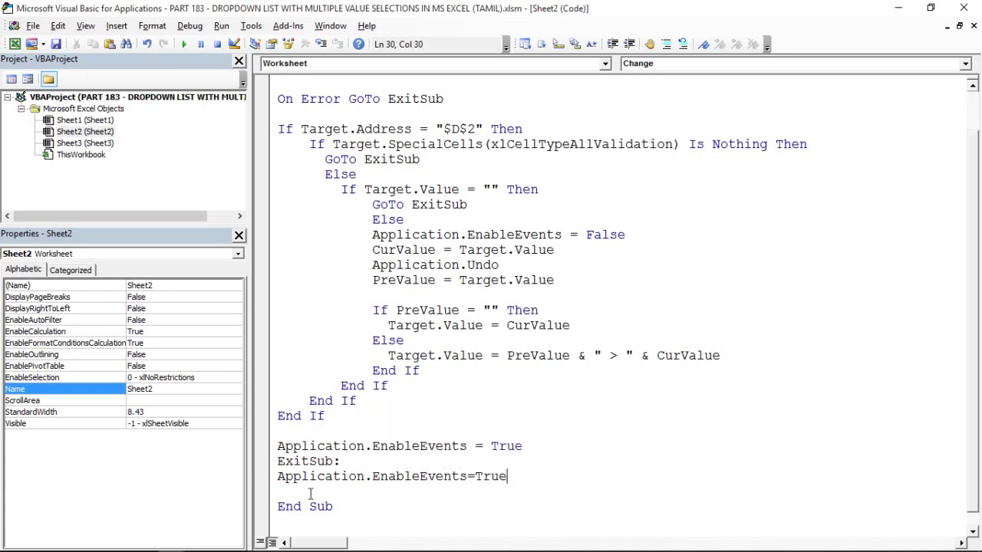
pyautogui.click(310, 493)
# Delete the blank lines throughout the Worksheet_Change procedure.
pyautogui.press('BackSpace')
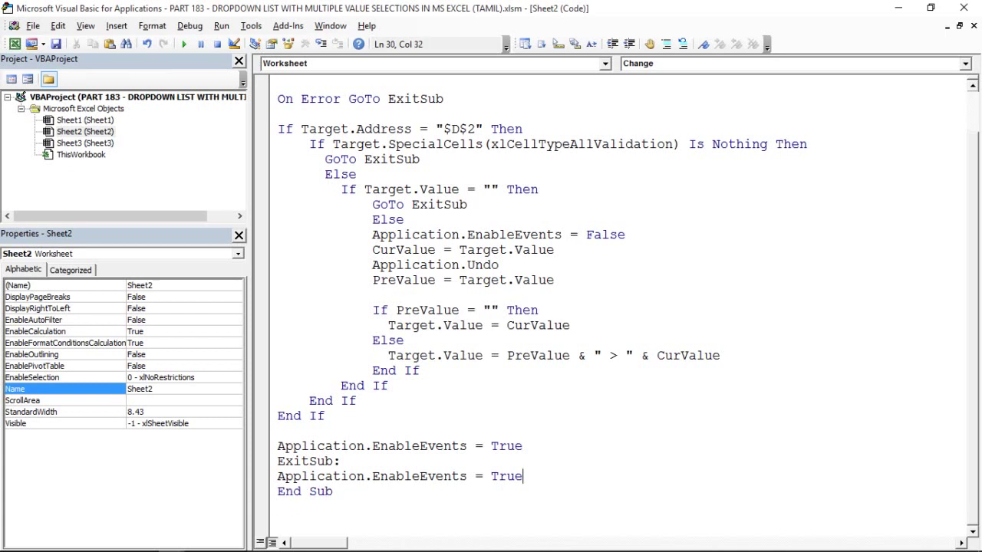
pyautogui.click(368, 475)
pyautogui.click(321, 254)
pyautogui.press('Up')
pyautogui.press('Up')
pyautogui.press('Up')
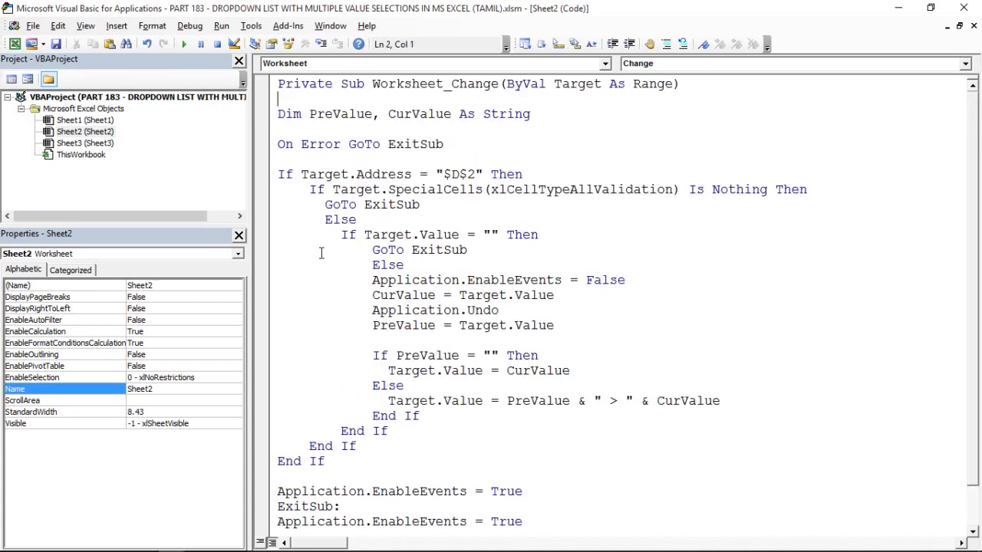
pyautogui.press('BackSpace')
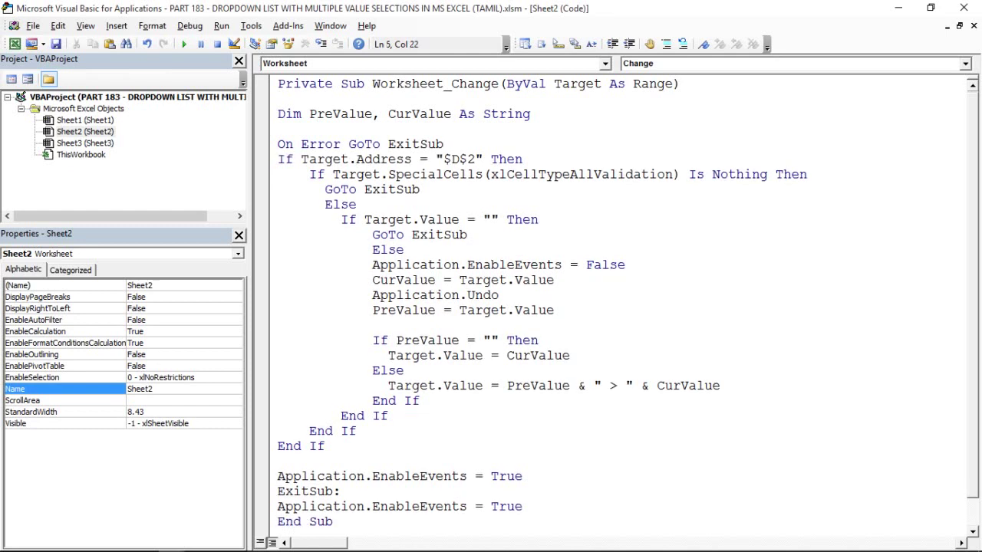
pyautogui.press('BackSpace')
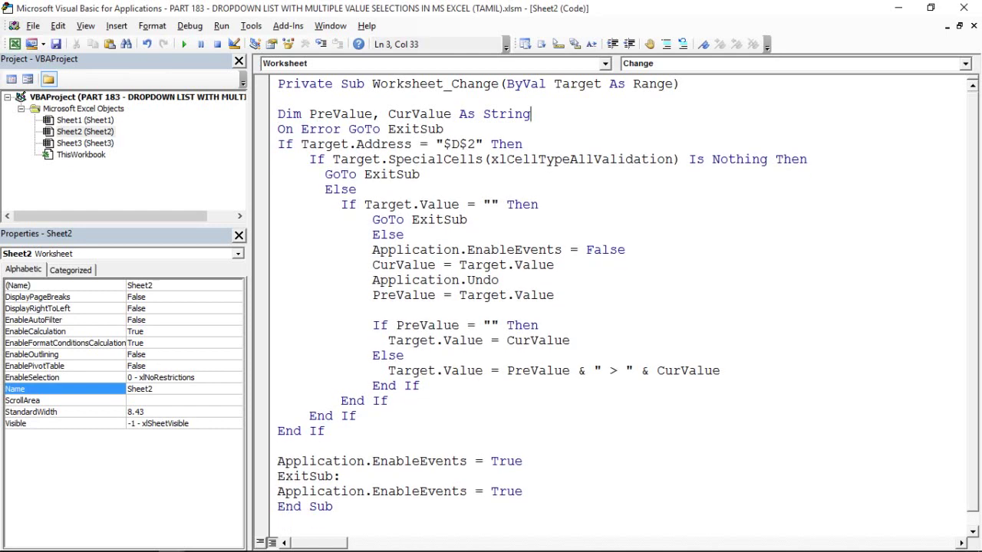
pyautogui.press('BackSpace')
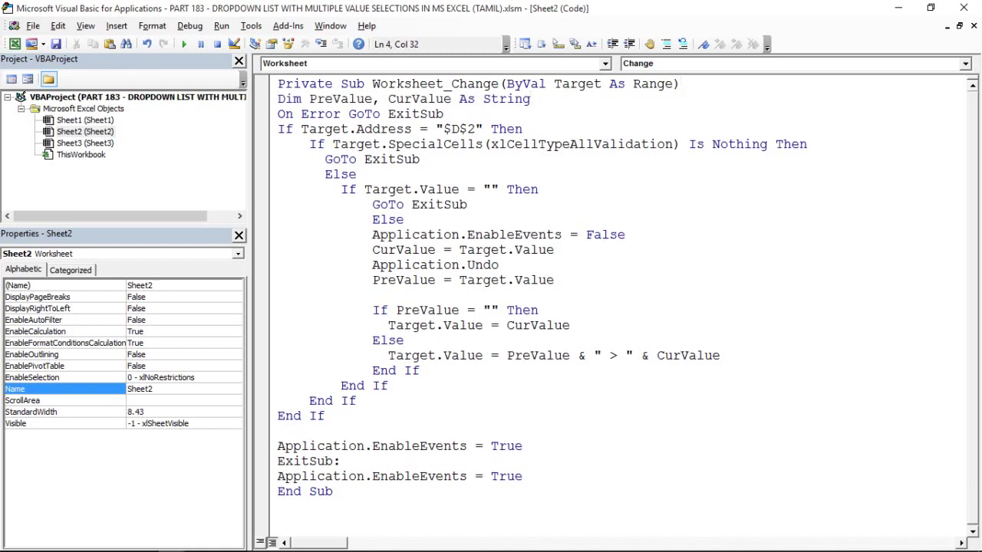
# Select the $D$2 address in the code and return to the Excel worksheet.
pyautogui.click(412, 310)
pyautogui.moveTo(443, 129); pyautogui.dragTo(481, 129)
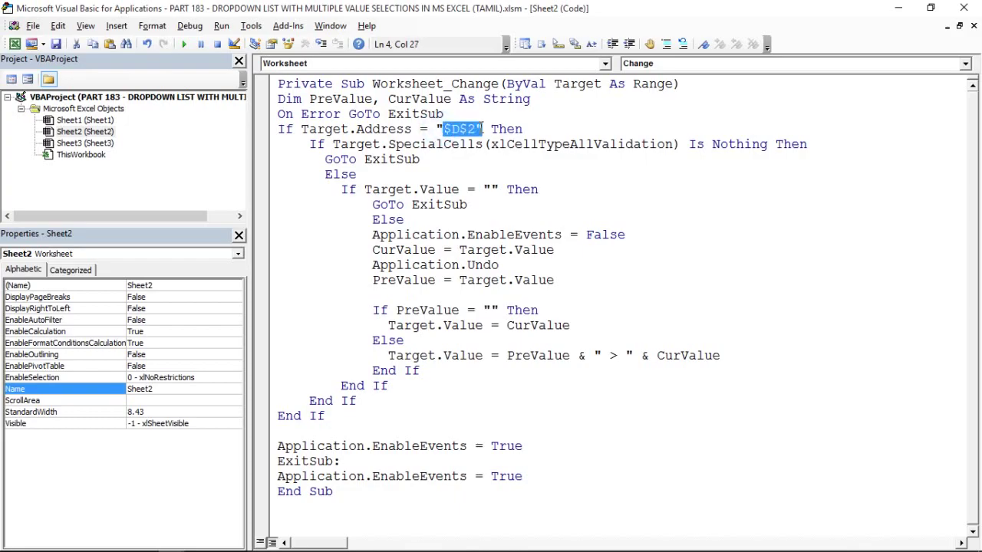
pyautogui.hotkey('alt', 'F11')
# Pick Bala from D2's dropdown so it is added after Babu.
pyautogui.click(417, 175)
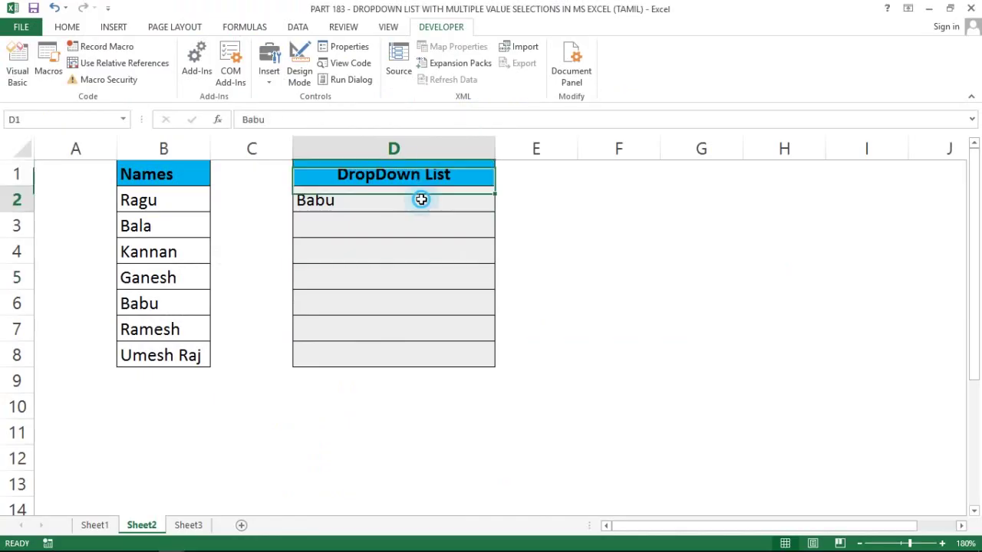
pyautogui.click(421, 199)
pyautogui.click(451, 227)
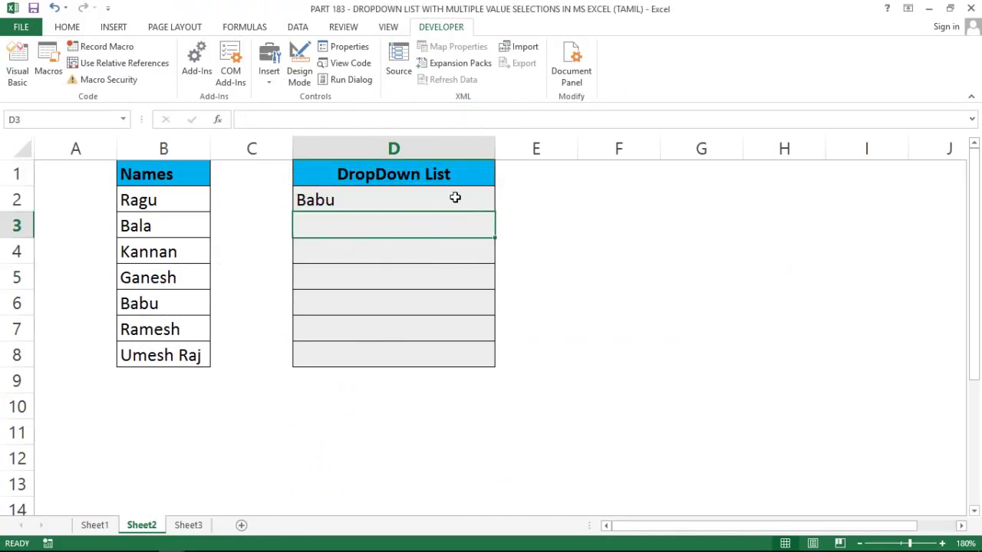
pyautogui.click(453, 198)
pyautogui.click(499, 205)
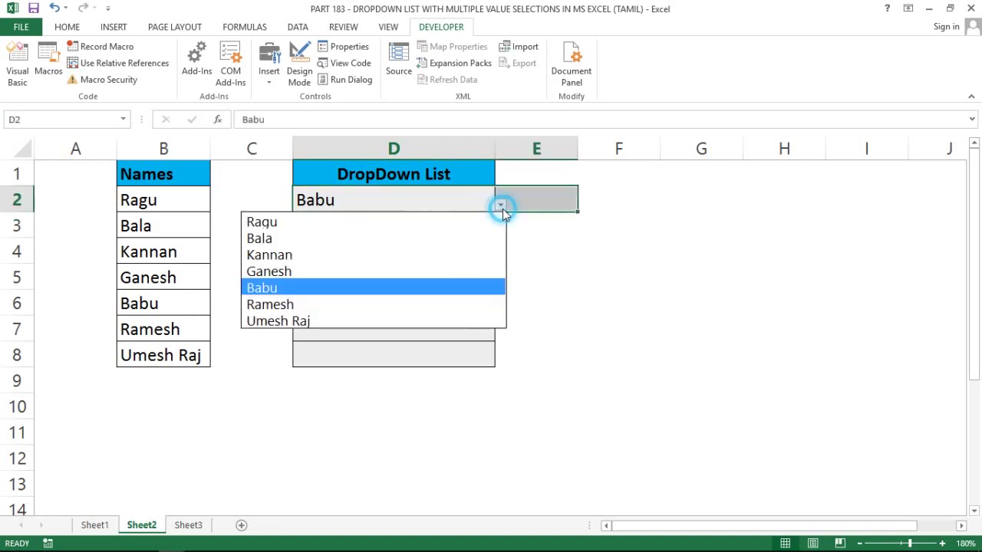
pyautogui.click(304, 242)
# Try editing D2 directly and dismiss the invalid-entry error.
pyautogui.click(464, 244)
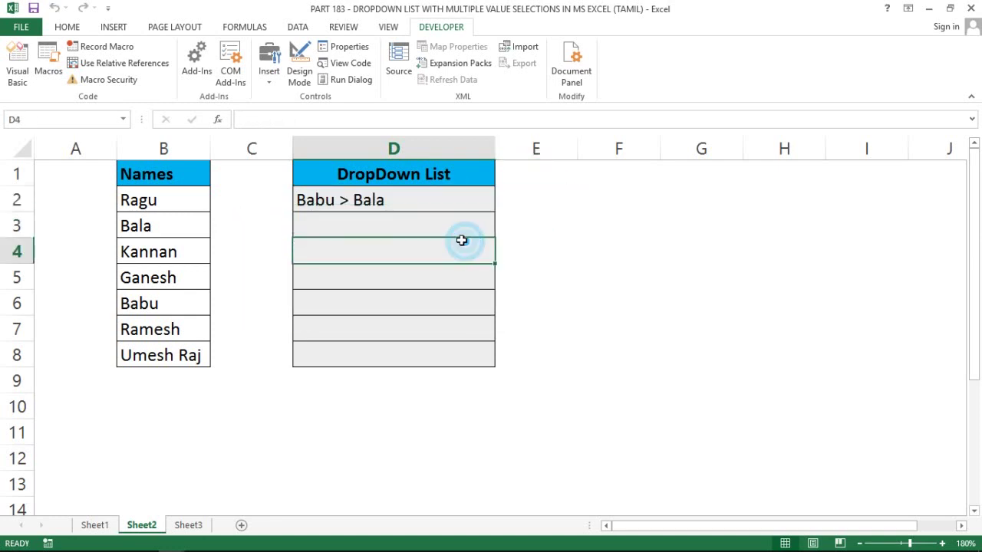
pyautogui.doubleClick(493, 201)
pyautogui.click(500, 204)
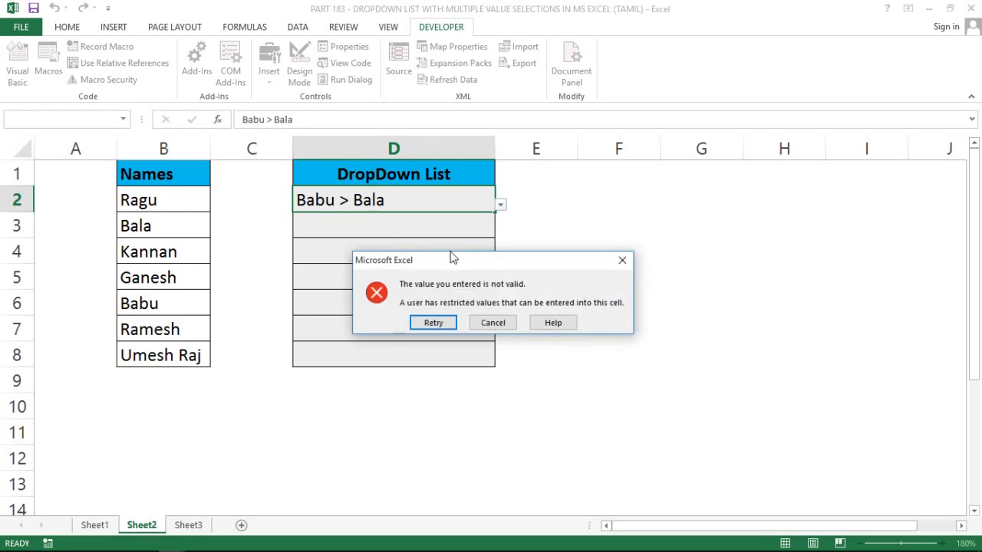
pyautogui.click(492, 323)
# Pick Ramesh from D2's dropdown so D2 reads 'Babu > Bala > Ramesh'.
pyautogui.click(439, 266)
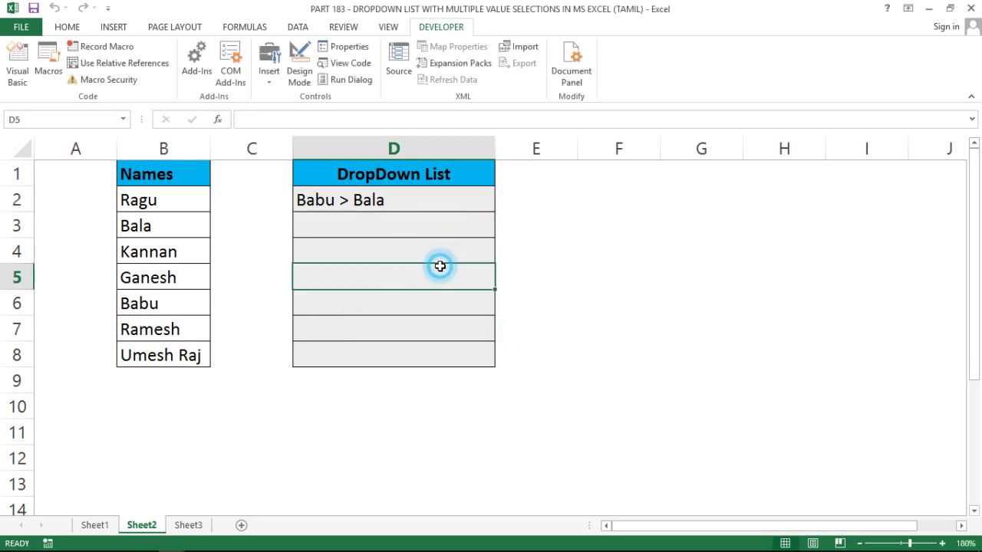
pyautogui.click(472, 207)
pyautogui.click(499, 204)
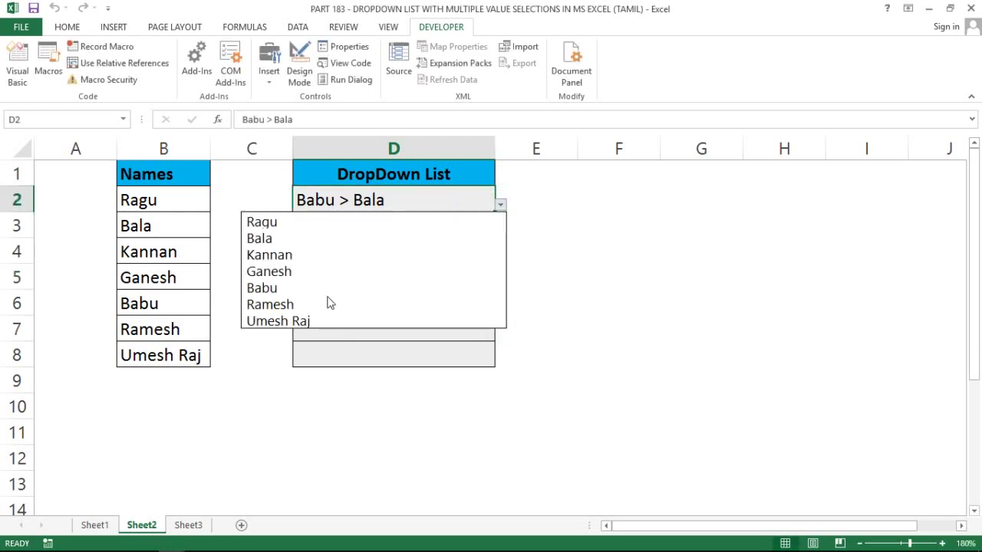
pyautogui.click(319, 307)
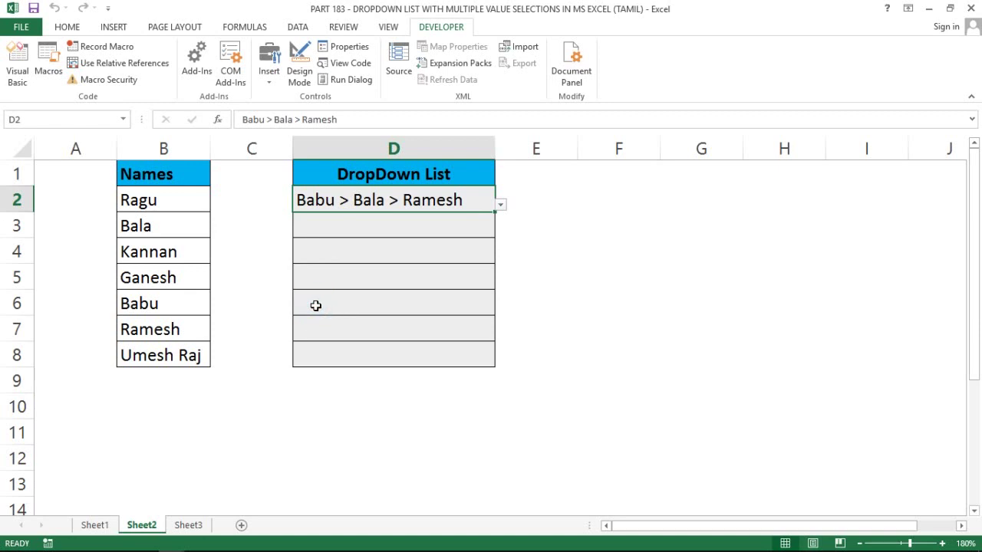
pyautogui.click(443, 241)
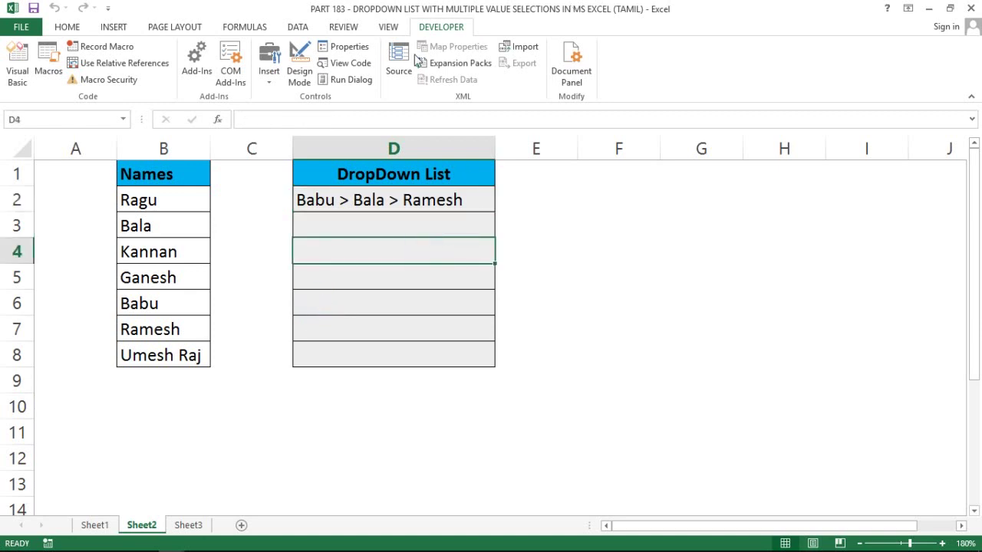
# Give D4 a List validation dropdown sourced from the names in B2:B8.
pyautogui.click(303, 29)
pyautogui.click(597, 74)
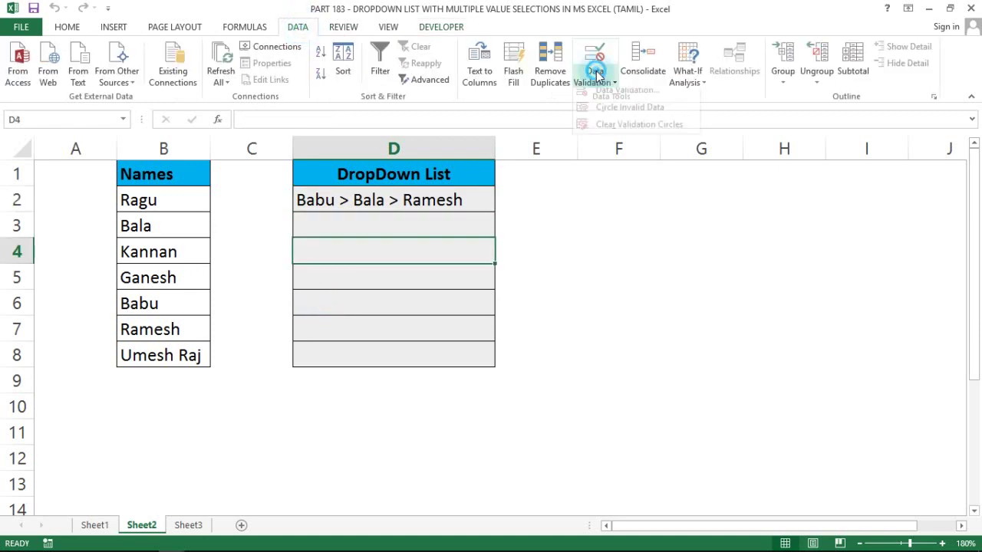
pyautogui.click(620, 97)
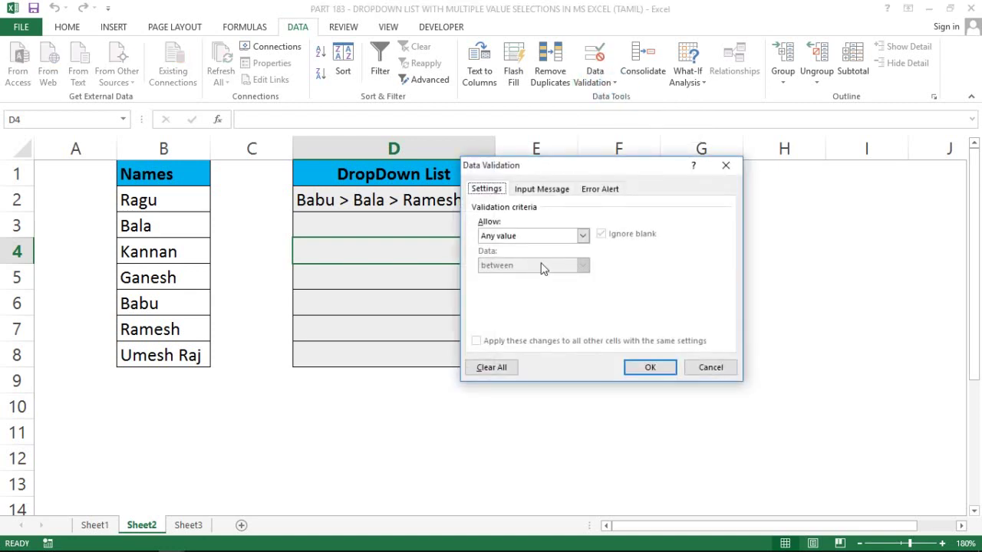
pyautogui.click(582, 236)
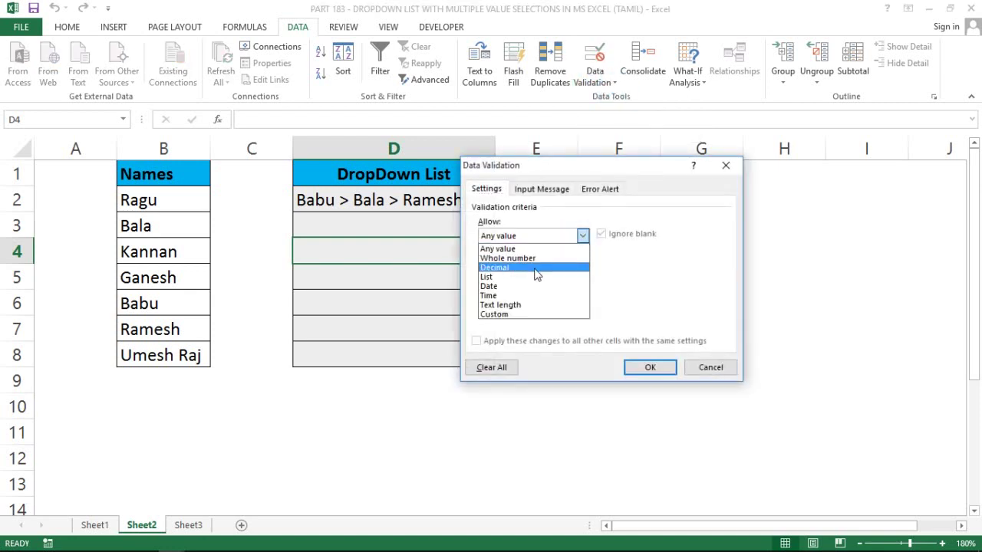
pyautogui.click(496, 278)
pyautogui.click(573, 298)
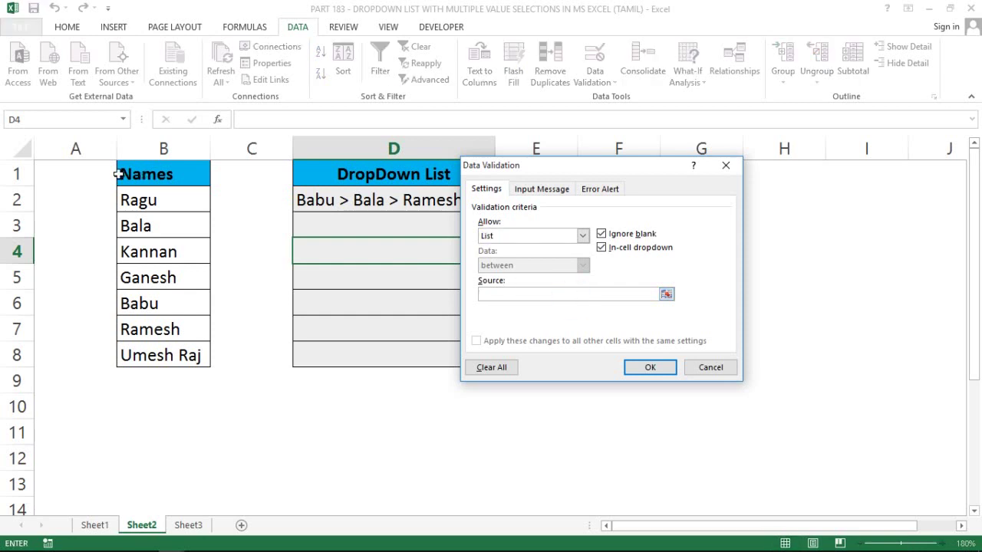
pyautogui.click(143, 198)
pyautogui.hotkey('ctrl', 'shift', 'Down')
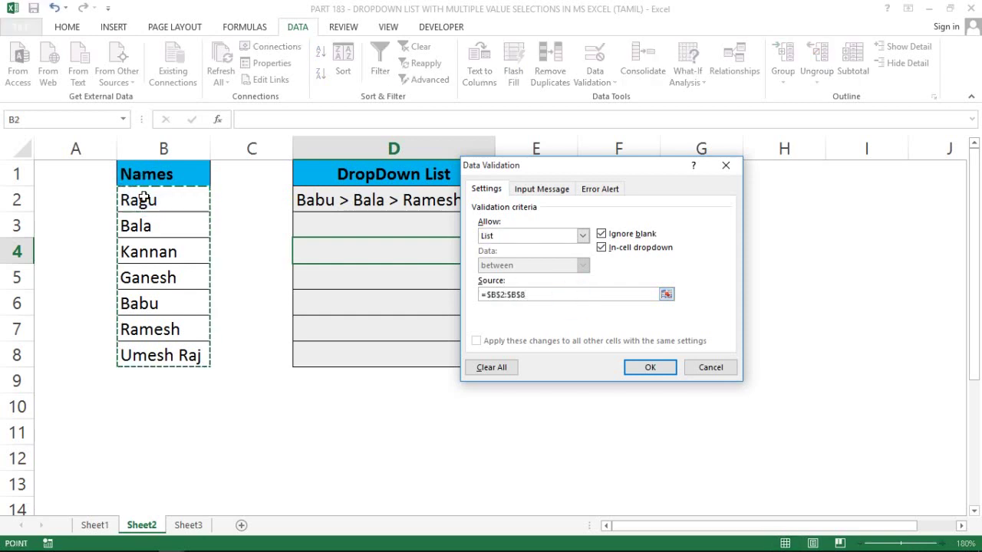
pyautogui.press('Return')
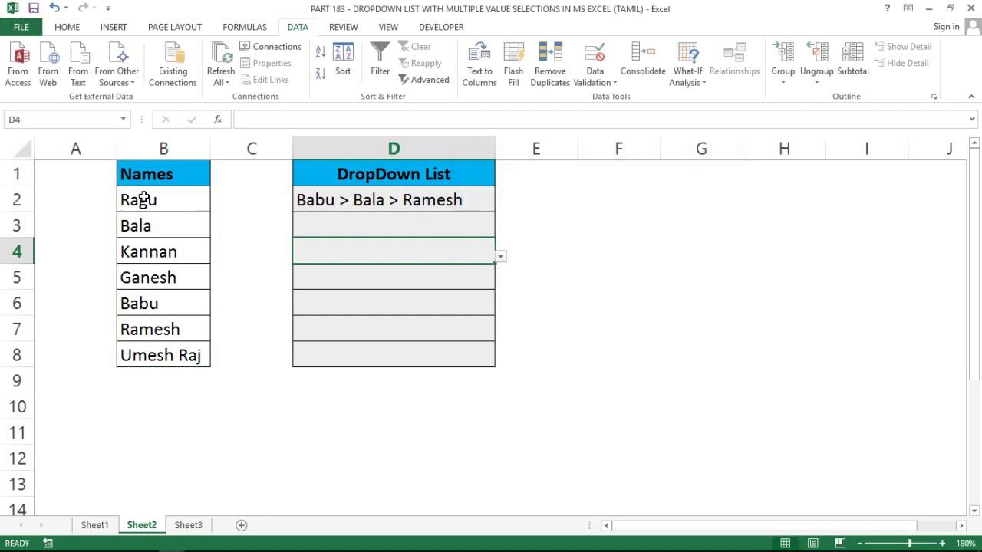
# Pick Bala, Ganesh and Kannan from D4's dropdown to test accumulation.
pyautogui.click(502, 261)
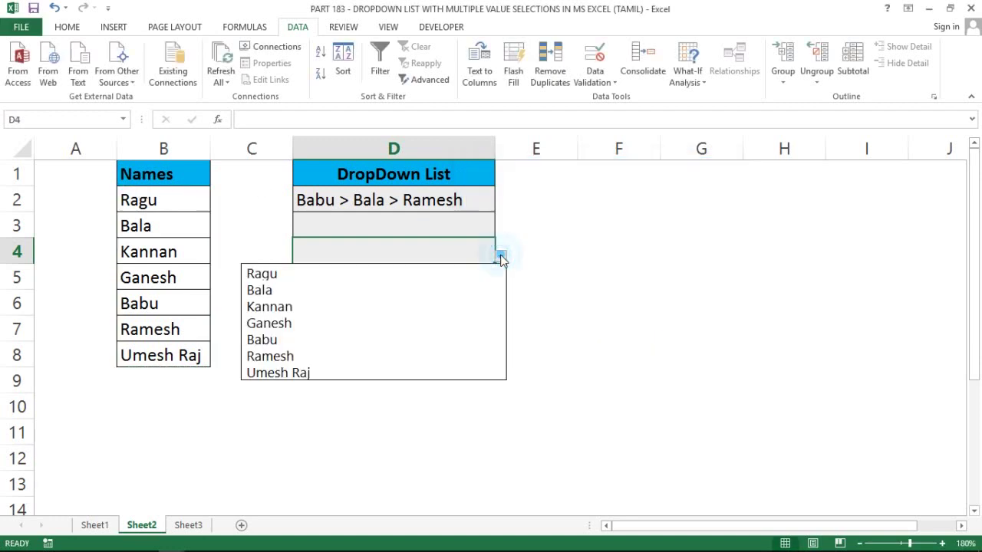
pyautogui.click(400, 290)
pyautogui.click(495, 256)
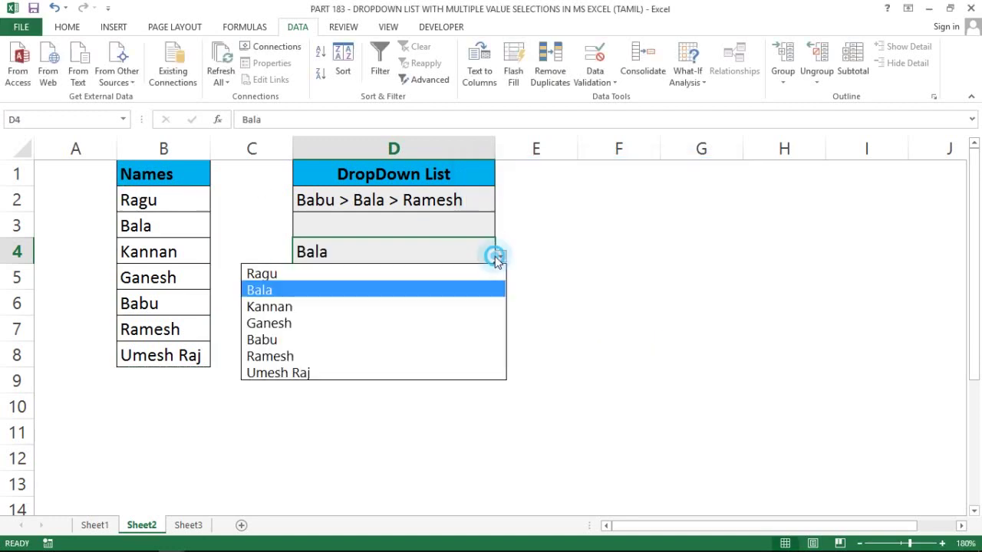
pyautogui.click(413, 319)
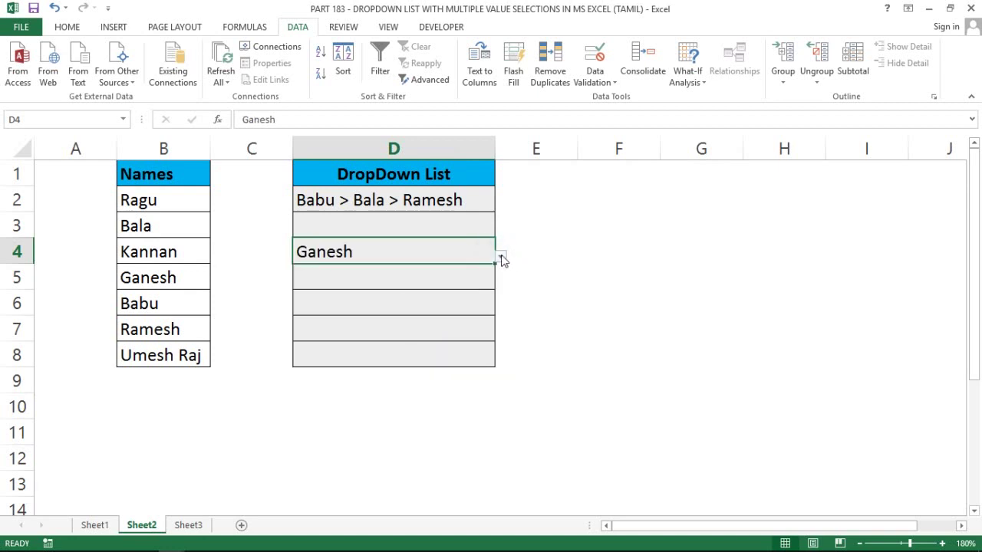
pyautogui.click(502, 261)
pyautogui.click(395, 307)
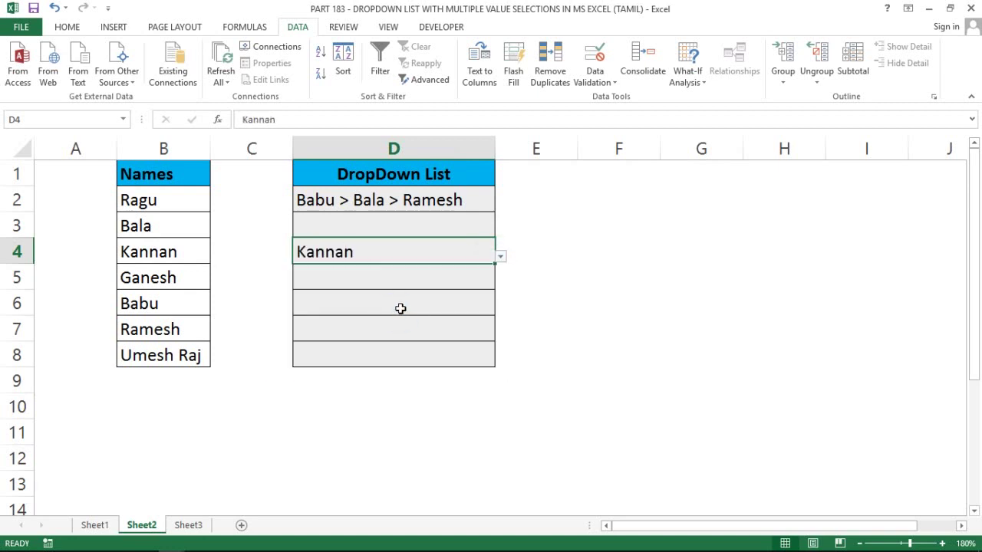
pyautogui.click(498, 258)
pyautogui.click(317, 390)
# Clear the test values from D3:D7 and open the sheet's code via Developer > Visual Basic.
pyautogui.click(371, 287)
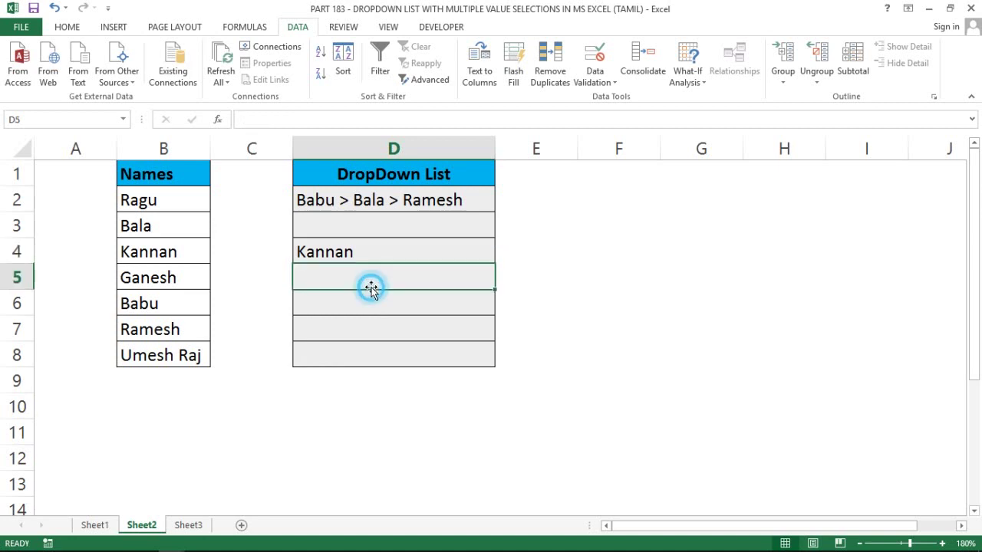
pyautogui.moveTo(385, 228); pyautogui.dragTo(388, 329)
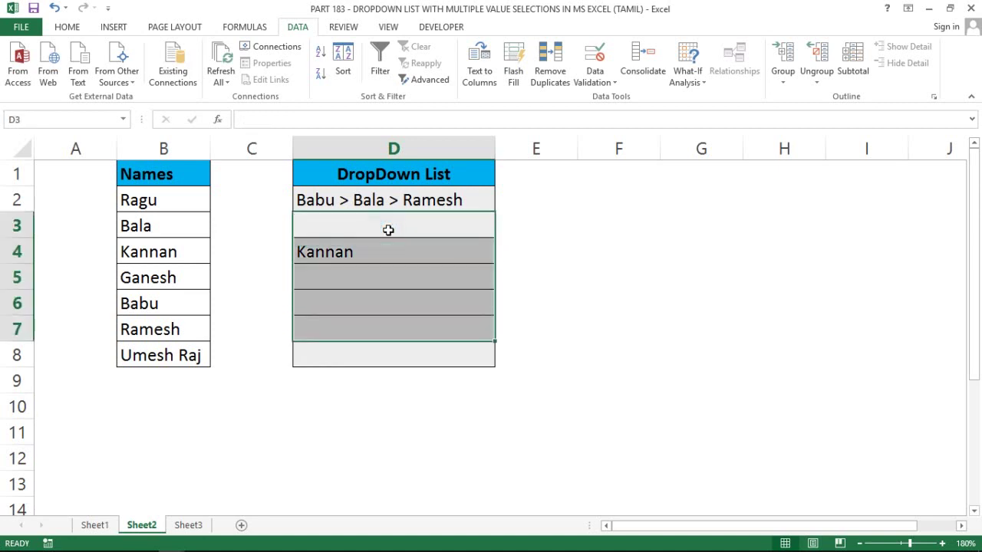
pyautogui.press('Delete')
pyautogui.click(471, 344)
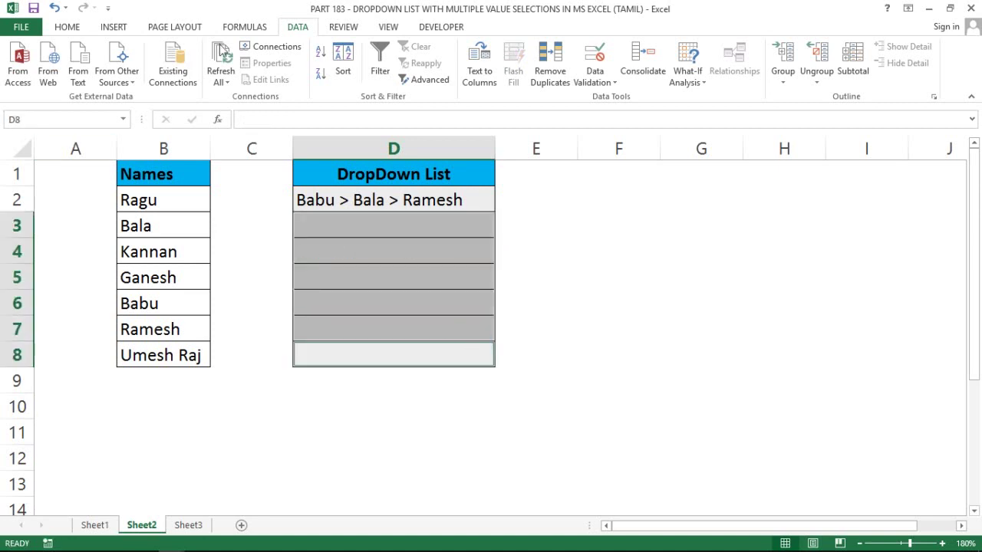
pyautogui.click(418, 28)
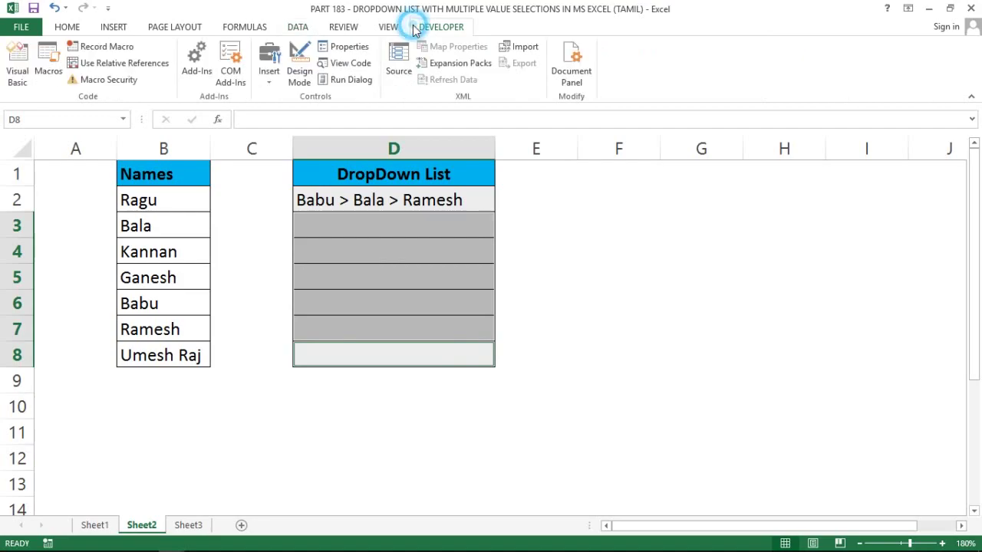
pyautogui.click(17, 74)
# Change the line-4 condition from Target.Address = "$D$2" to Target.Column = 4.
pyautogui.click(451, 189)
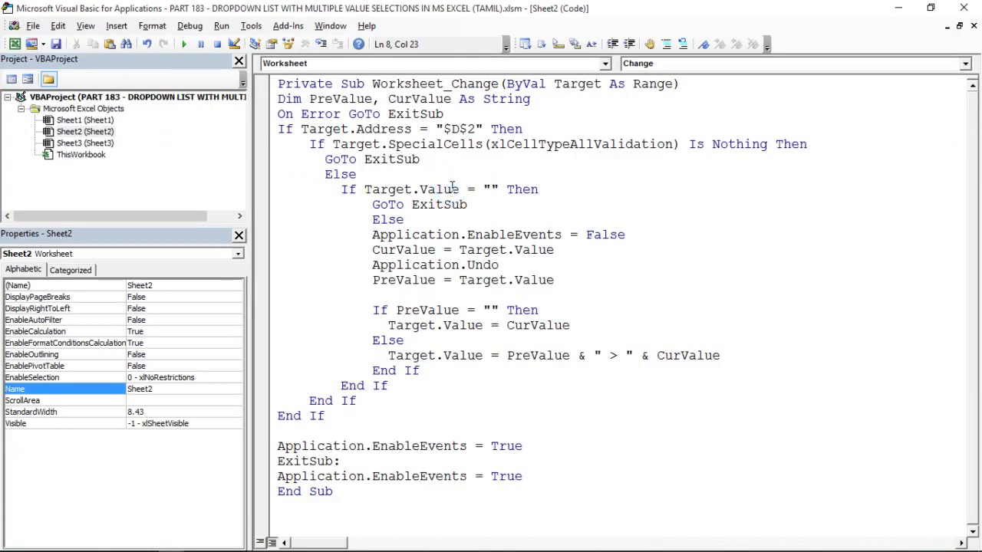
pyautogui.click(277, 128)
pyautogui.click(419, 128)
pyautogui.press('BackSpace')
pyautogui.press('BackSpace')
pyautogui.press('BackSpace')
pyautogui.press('BackSpace')
pyautogui.press('BackSpace')
pyautogui.press('BackSpace')
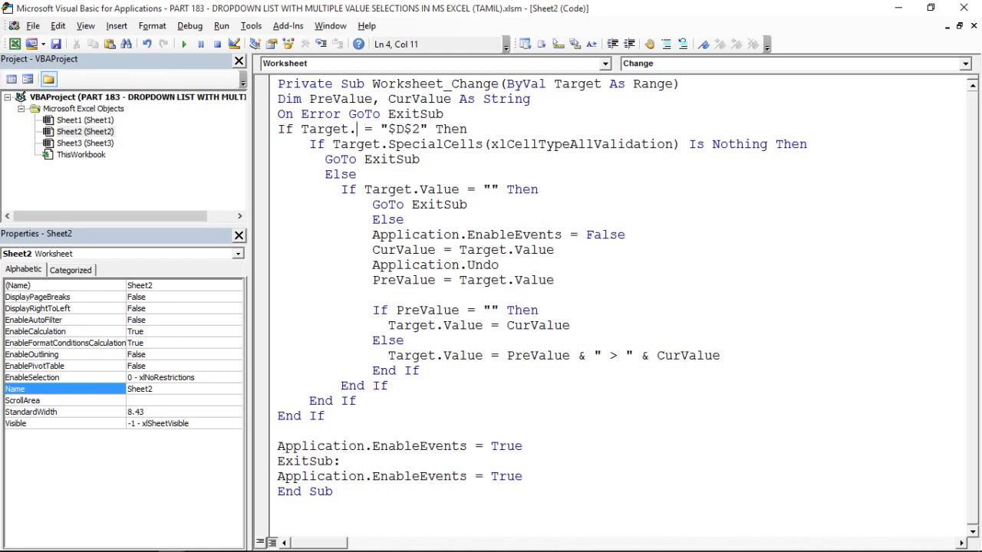
pyautogui.write('C')
pyautogui.write('olum')
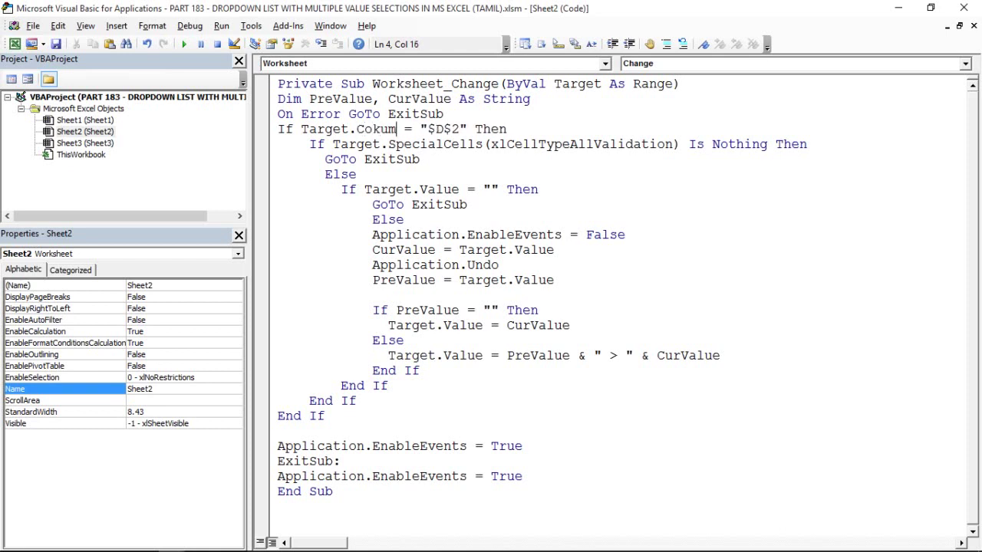
pyautogui.press('BackSpace')
pyautogui.press('BackSpace')
pyautogui.press('BackSpace')
pyautogui.write('lumn')
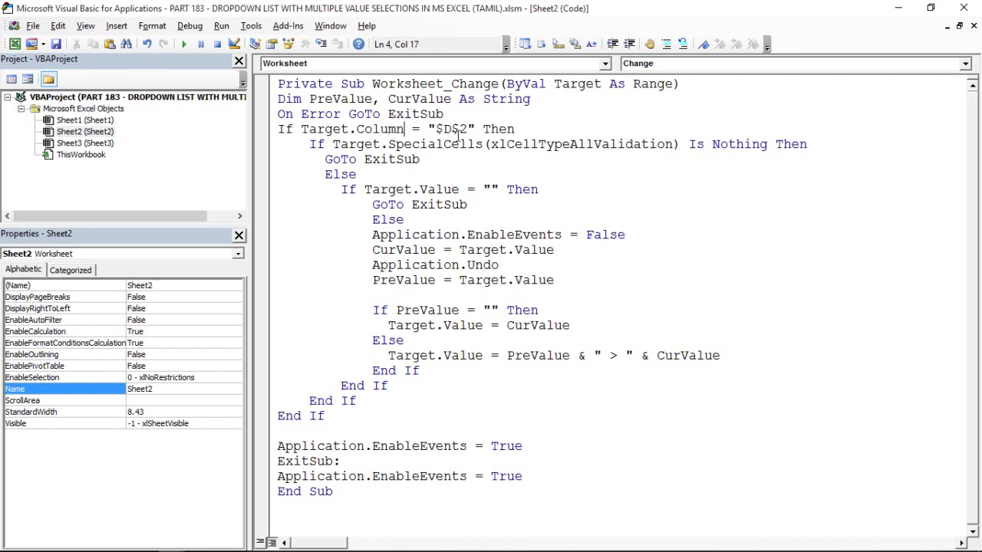
pyautogui.moveTo(475, 131); pyautogui.dragTo(428, 130)
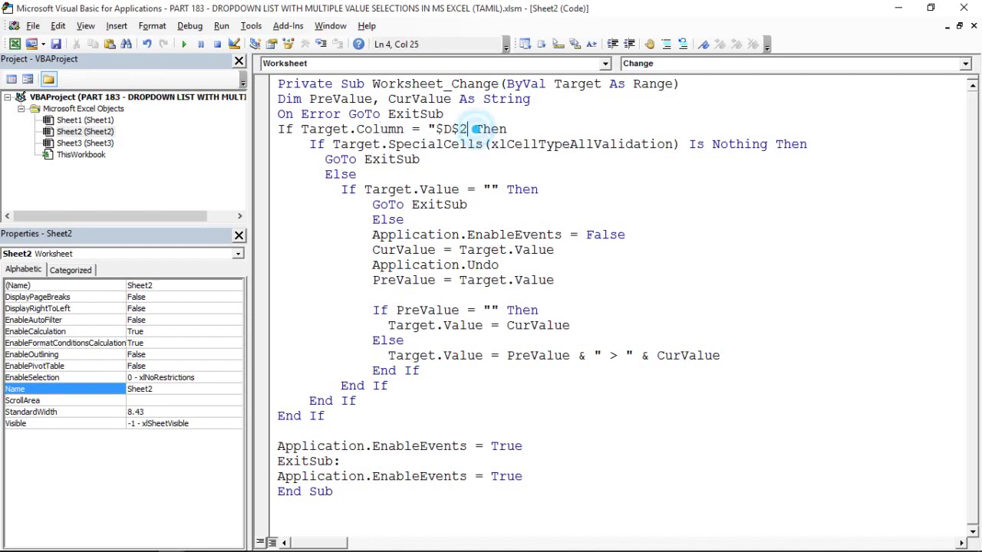
pyautogui.press('BackSpace')
pyautogui.write('4')
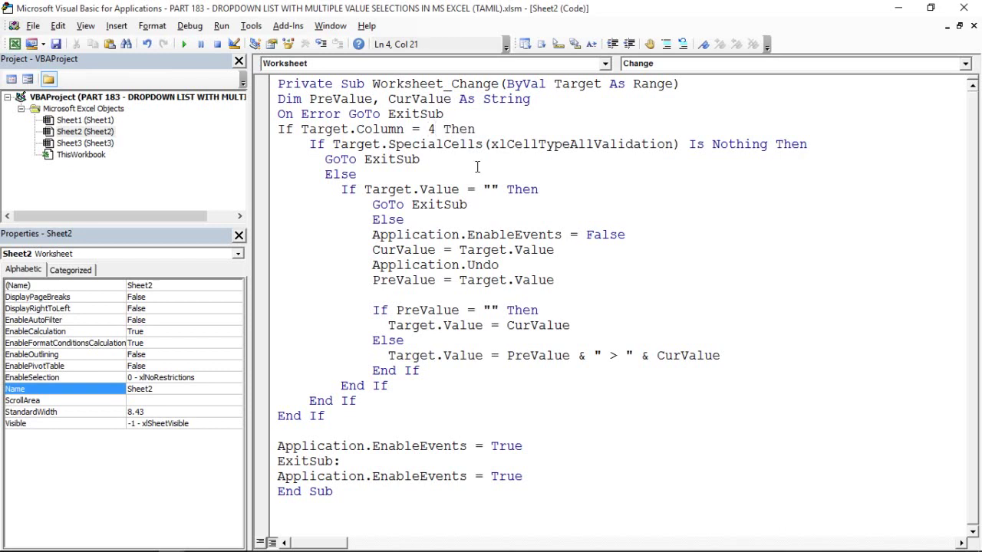
pyautogui.click(466, 234)
# Return to Excel and check the value in cell D2.
pyautogui.hotkey('alt', 'F11')
pyautogui.click(449, 247)
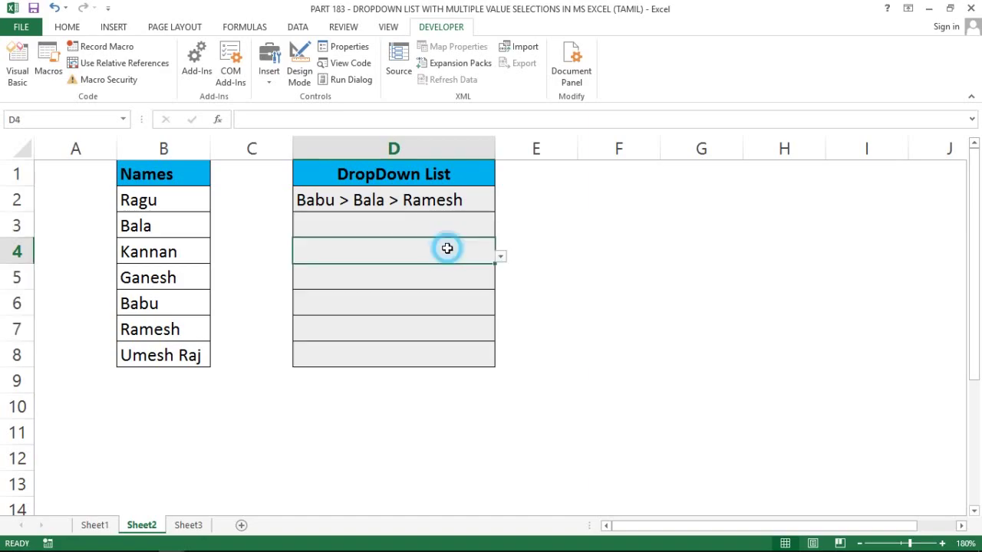
pyautogui.click(395, 199)
pyautogui.hotkey('alt', 'F11')
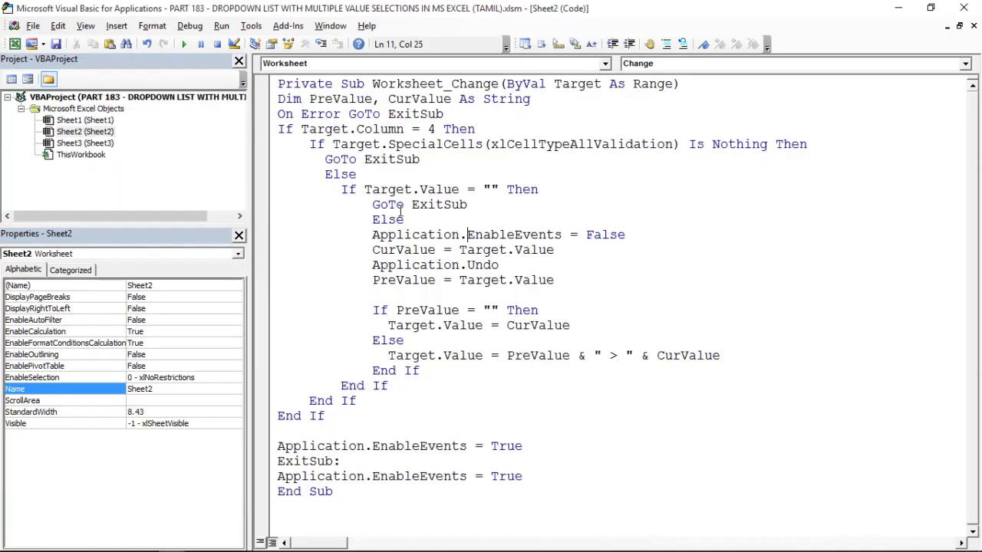
pyautogui.hotkey('alt', 'F11')
pyautogui.click(417, 223)
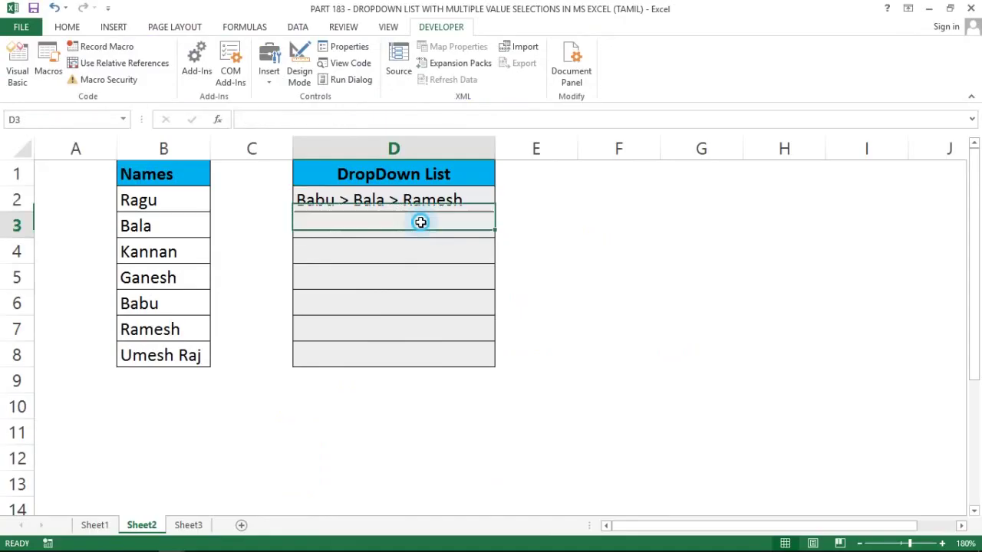
pyautogui.click(461, 201)
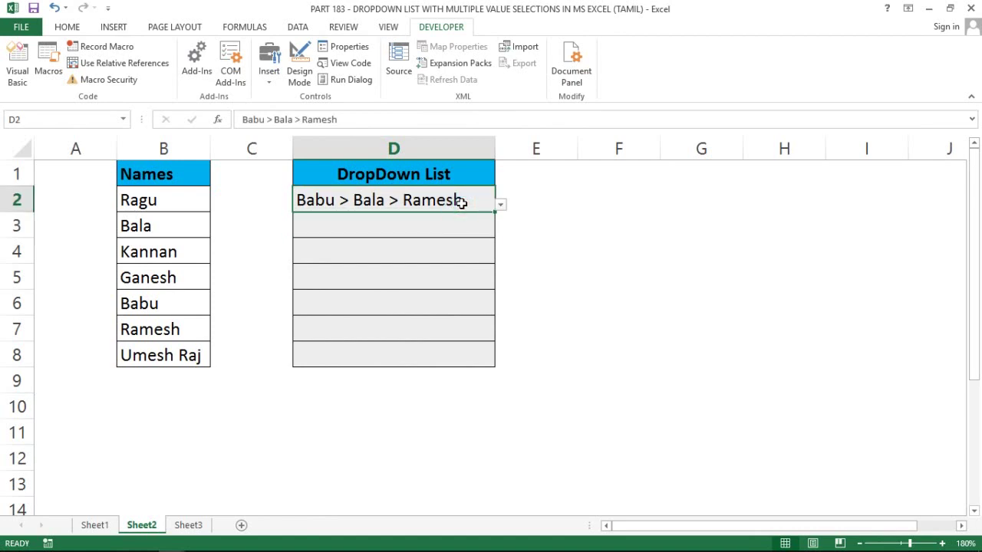
# Apply List validation with source =$B$2:$B$8 to D3:D8, without extending existing rules.
pyautogui.moveTo(449, 220); pyautogui.dragTo(448, 354)
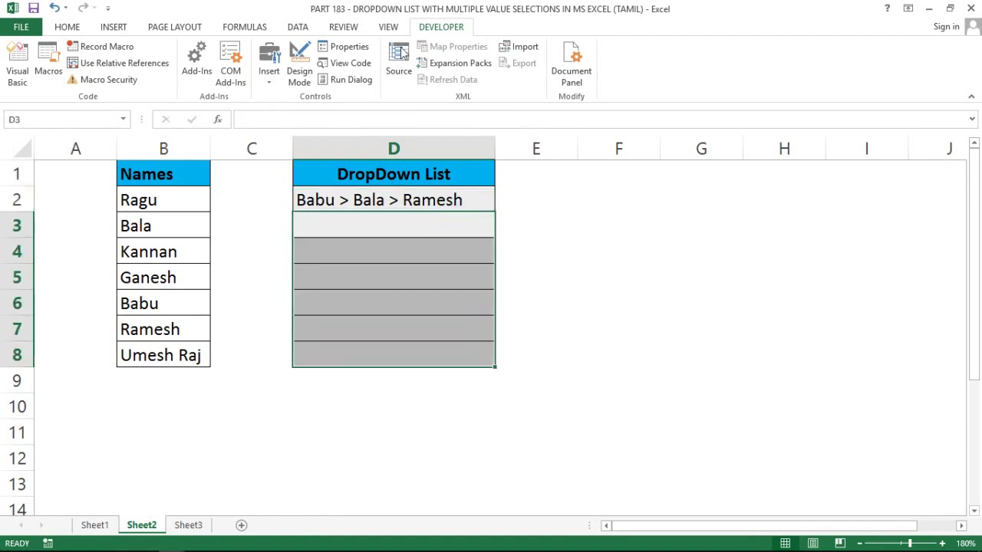
pyautogui.click(294, 27)
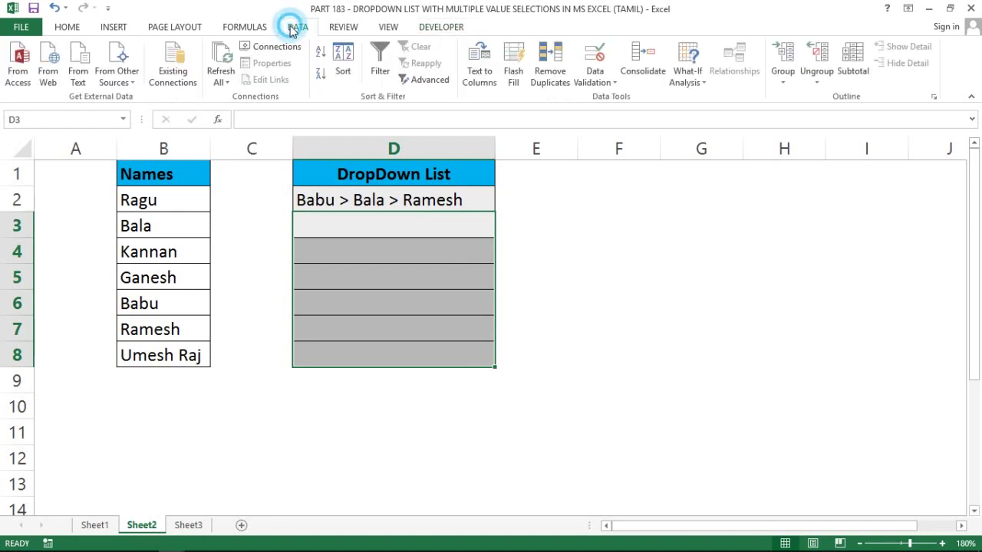
pyautogui.click(595, 76)
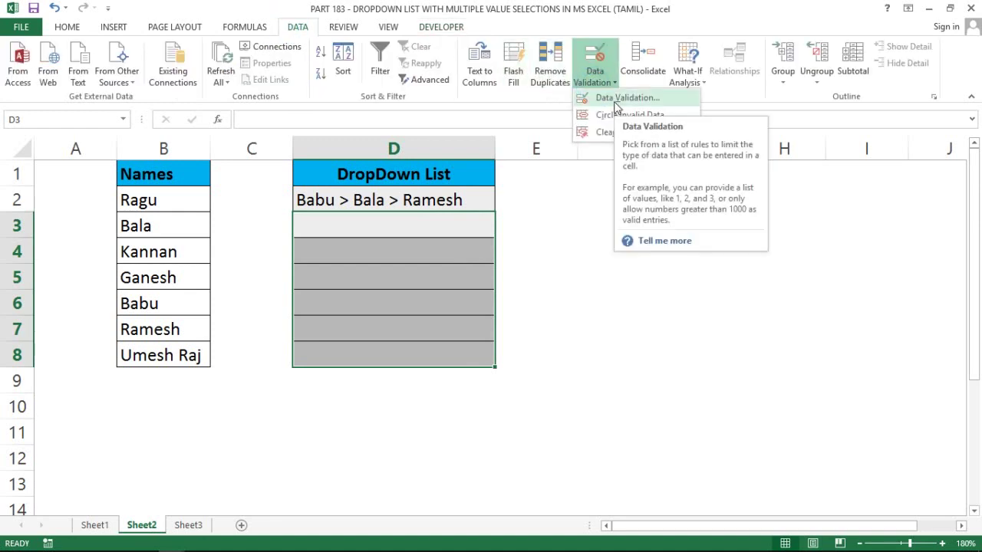
pyautogui.click(617, 99)
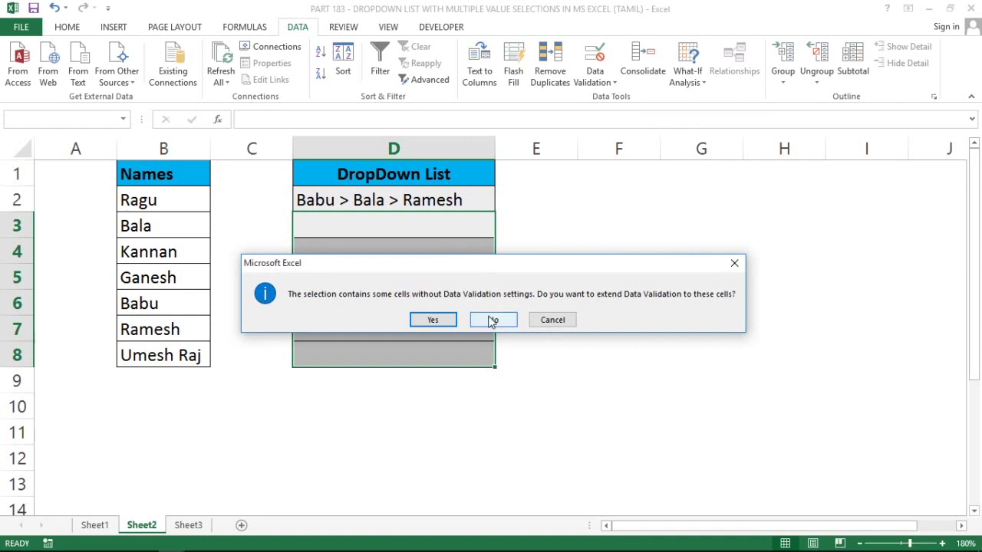
pyautogui.click(493, 320)
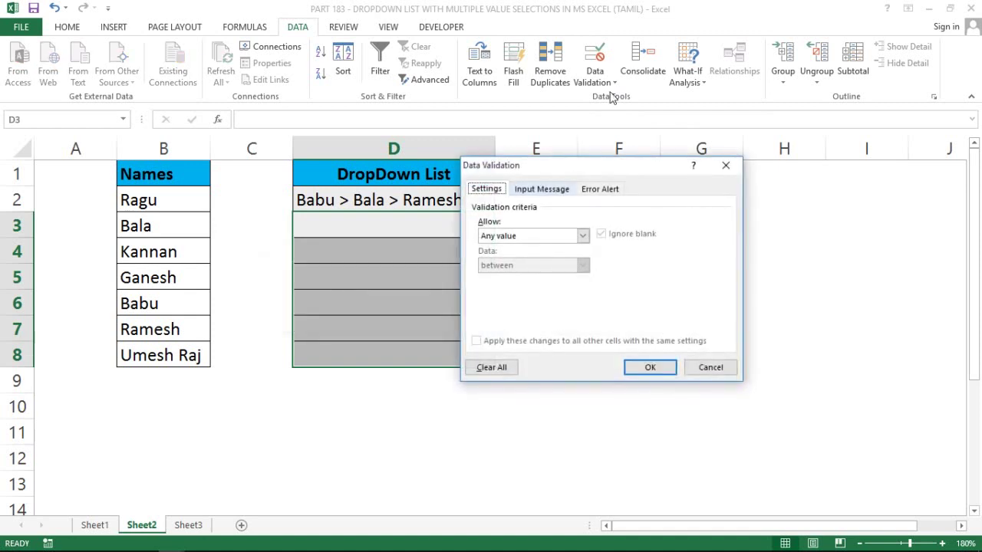
pyautogui.click(569, 241)
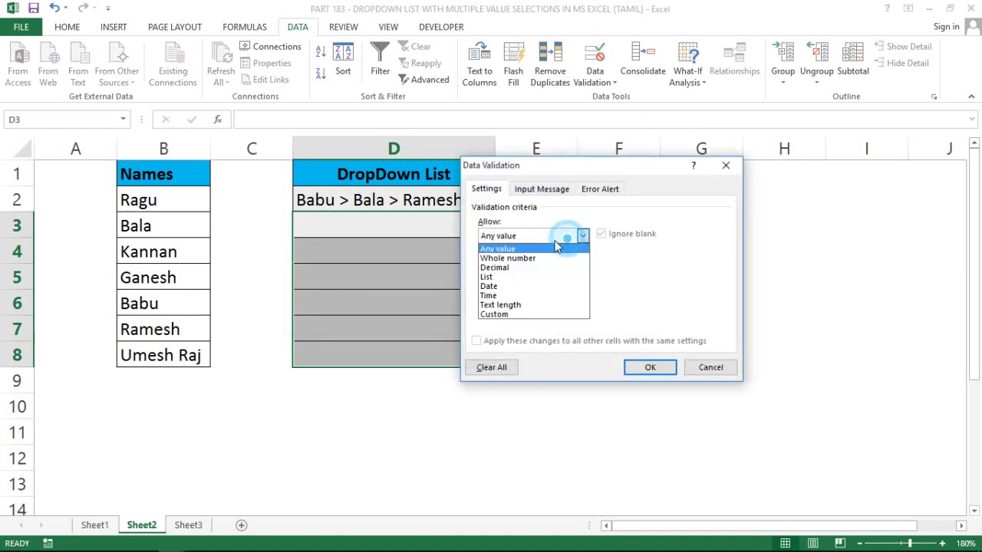
pyautogui.click(506, 277)
pyautogui.click(533, 292)
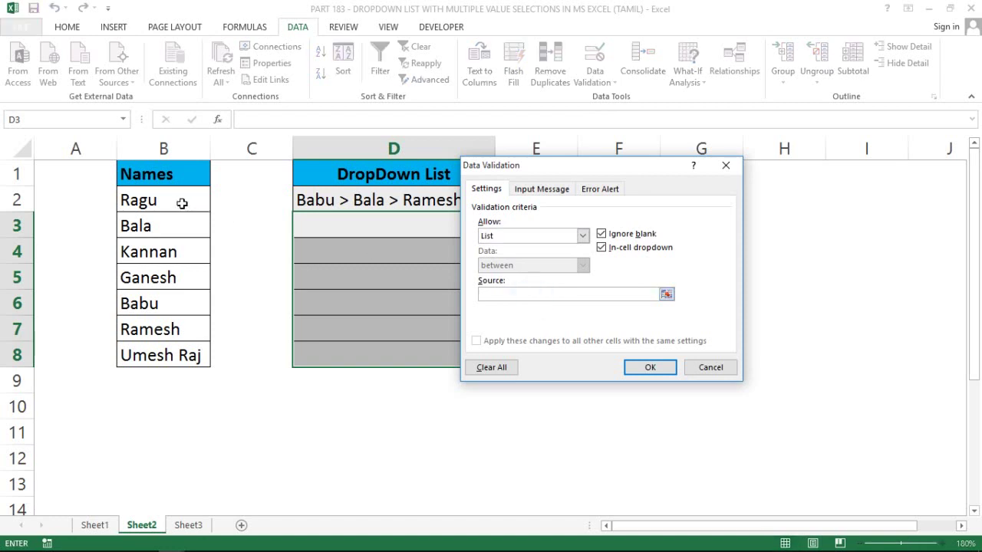
pyautogui.click(181, 202)
pyautogui.hotkey('ctrl', 'shift', 'Down')
pyautogui.press('Return')
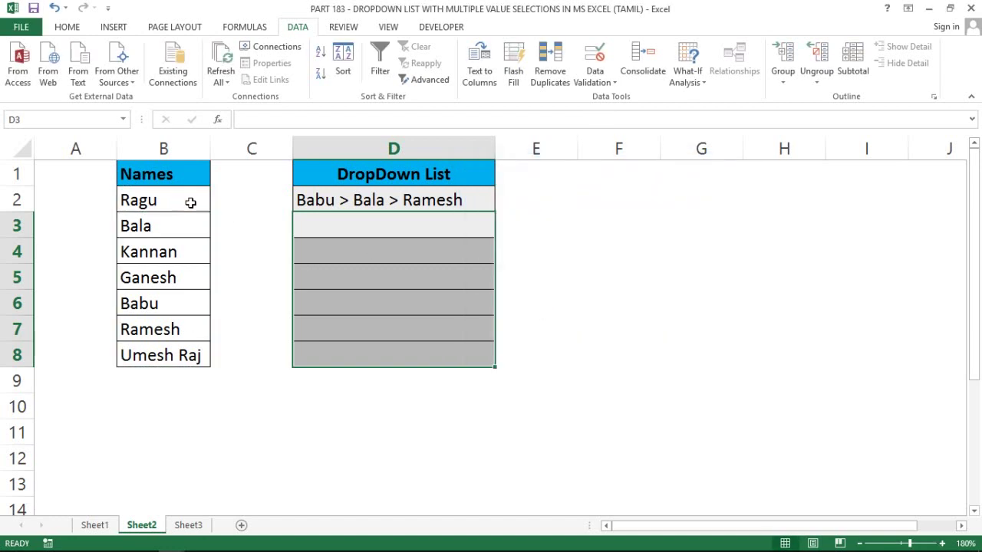
# Pick Ganesh, Umesh Raj and Bala in D3's dropdown, then autofit column D.
pyautogui.press('Right')
pyautogui.press('Left')
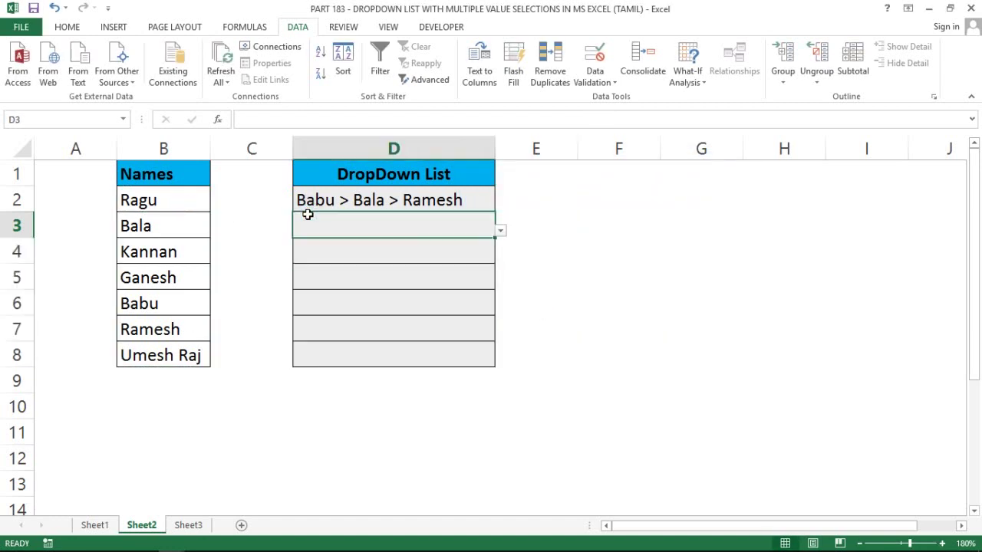
pyautogui.press('Down')
pyautogui.press('Down')
pyautogui.press('Down')
pyautogui.press('Up')
pyautogui.press('Up')
pyautogui.press('Up')
pyautogui.hotkey('alt', 'Down')
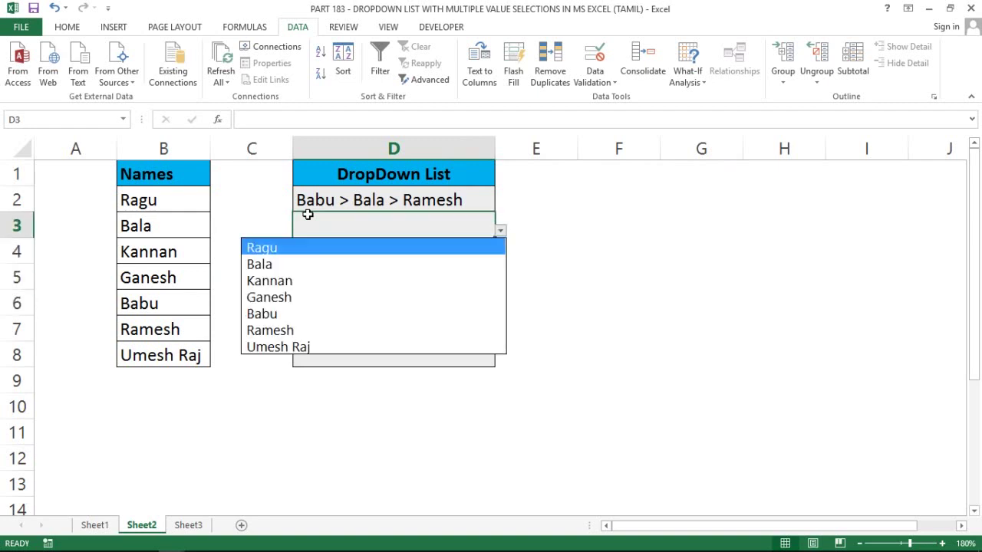
pyautogui.press('Down')
pyautogui.press('Down')
pyautogui.press('Down')
pyautogui.press('Return')
pyautogui.hotkey('alt', 'Down')
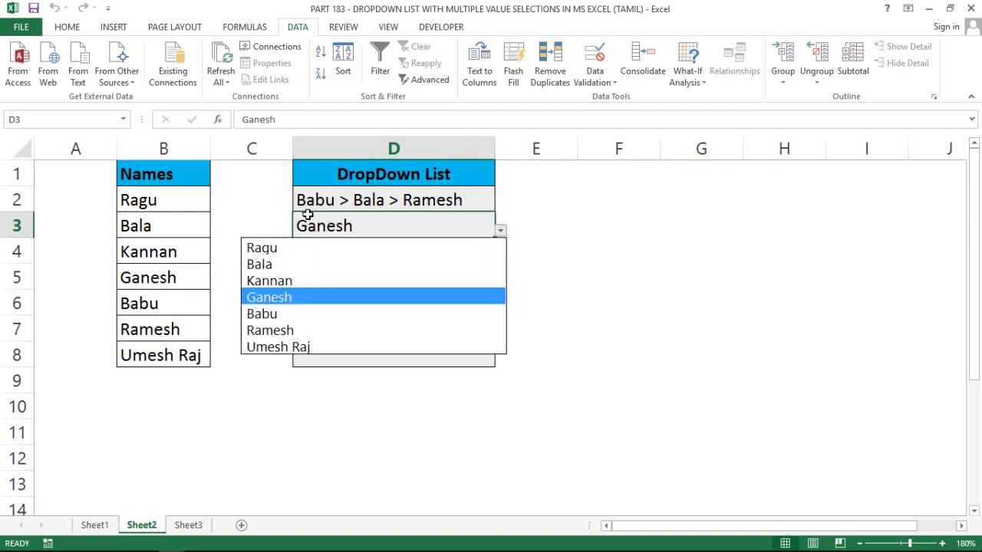
pyautogui.press('Down')
pyautogui.press('Down')
pyautogui.press('Down')
pyautogui.press('Return')
pyautogui.hotkey('alt', 'Down')
pyautogui.press('Down')
pyautogui.press('Down')
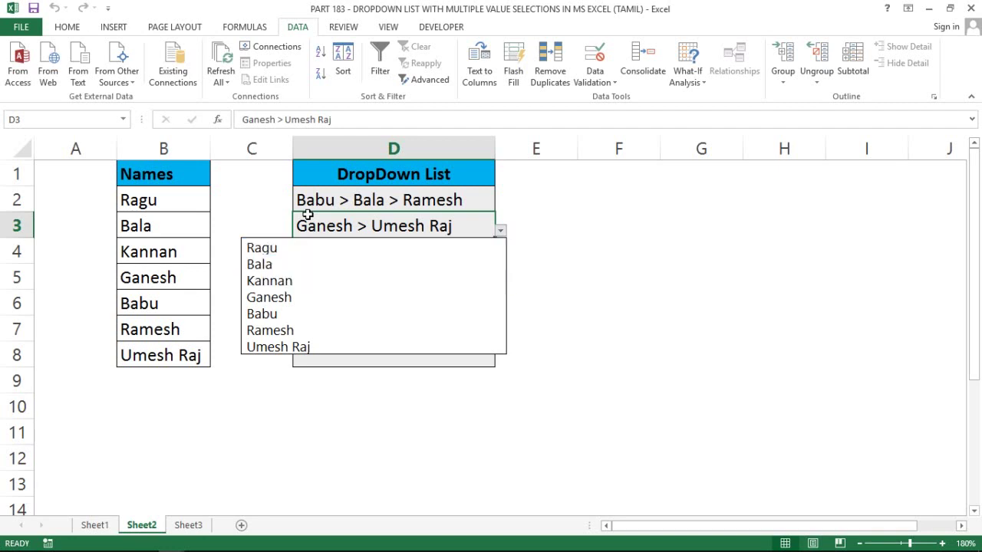
pyautogui.press('Down')
pyautogui.press('Down')
pyautogui.press('Up')
pyautogui.press('Up')
pyautogui.press('Return')
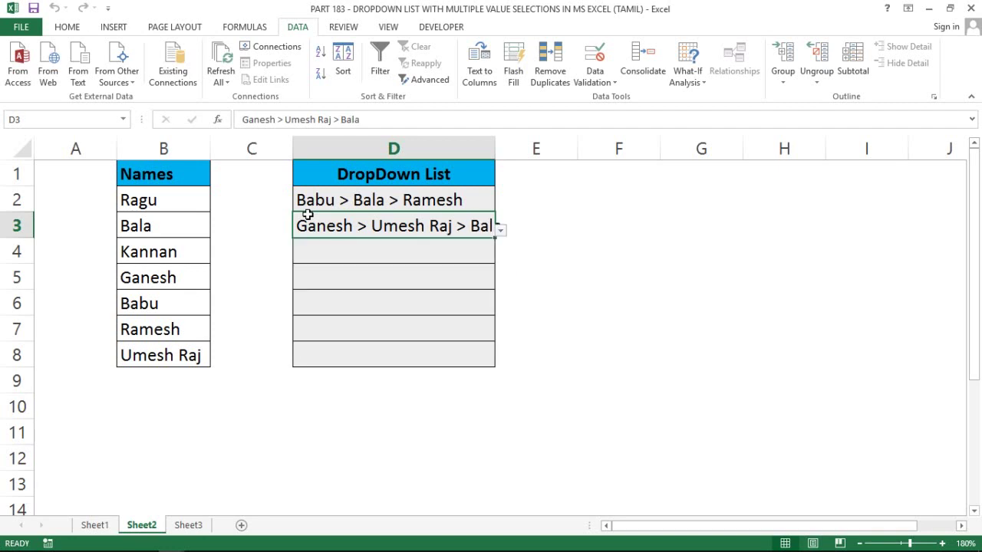
pyautogui.doubleClick(494, 143)
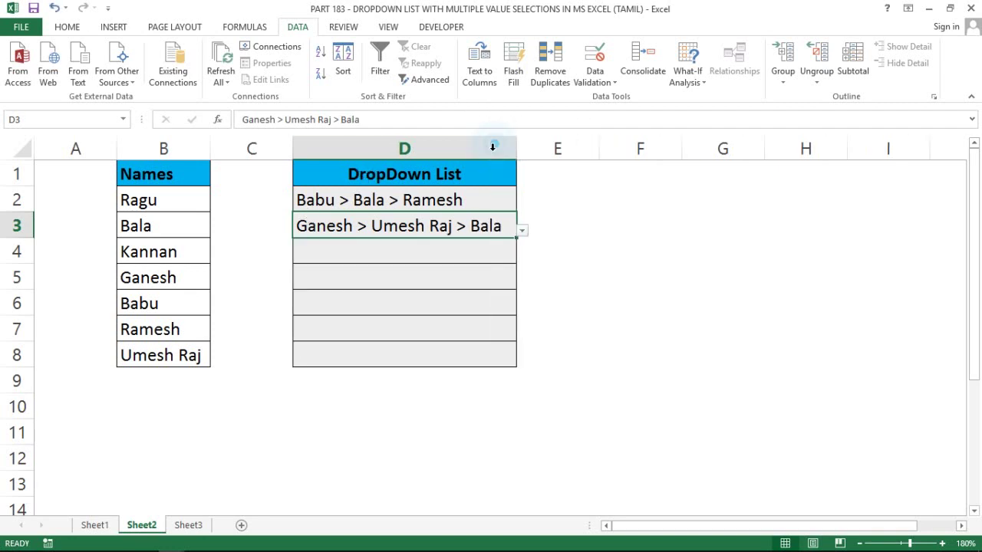
pyautogui.click(431, 345)
pyautogui.hotkey('alt', 'Down')
pyautogui.press('Down')
pyautogui.press('Down')
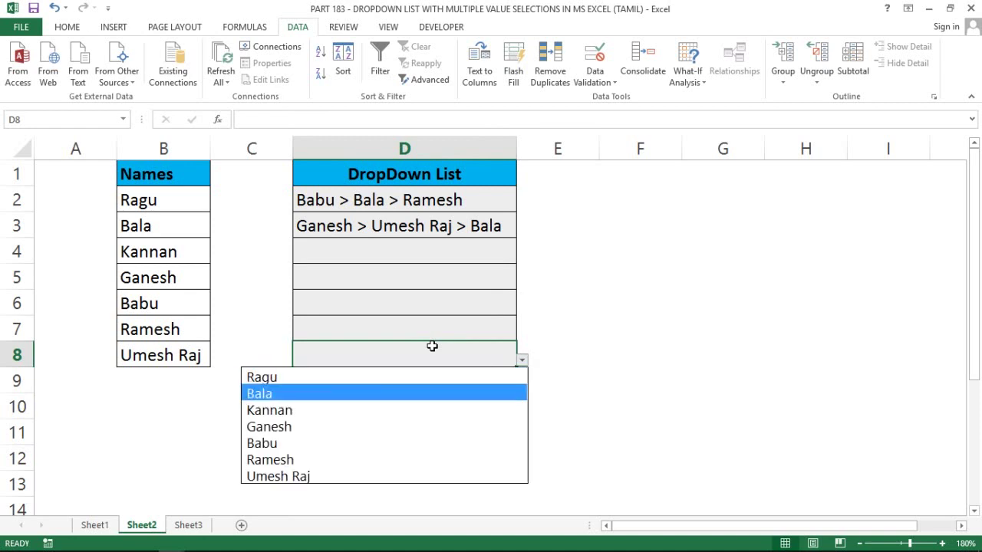
pyautogui.press('Return')
pyautogui.hotkey('alt', 'Down')
pyautogui.press('Down')
pyautogui.press('Down')
pyautogui.press('Down')
pyautogui.press('Return')
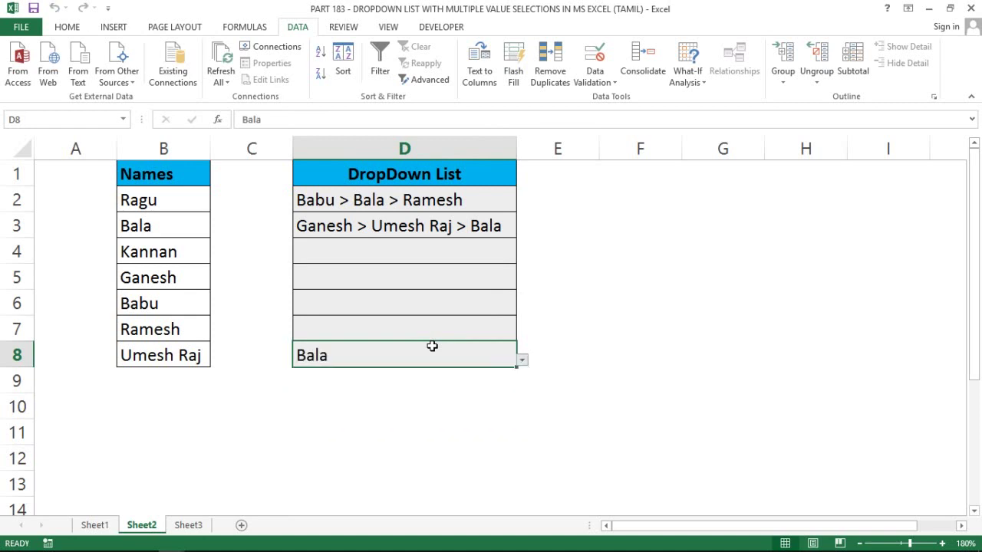
pyautogui.press('Return')
pyautogui.press('Down')
pyautogui.press('Up')
pyautogui.press('Up')
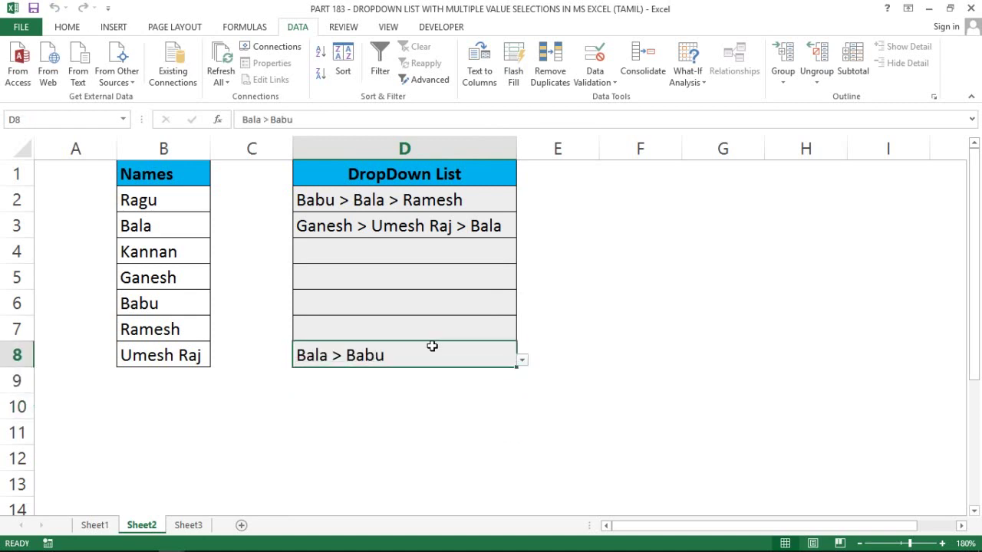
pyautogui.hotkey('alt', 'Down')
# Select the dropdown cells D2 through D8.
pyautogui.press('Down')
pyautogui.press('Down')
pyautogui.press('Down')
pyautogui.press('Down')
pyautogui.press('Down')
pyautogui.press('Return')
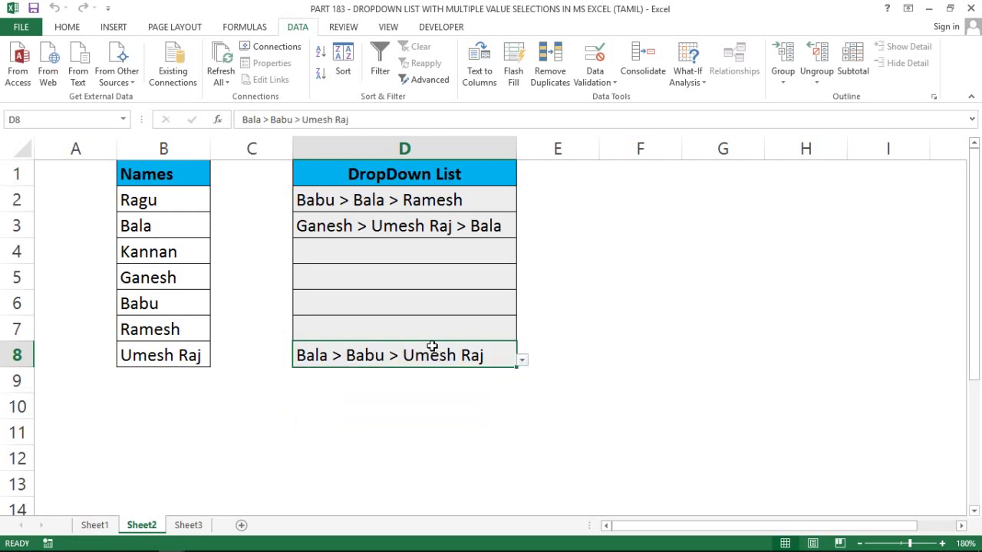
pyautogui.press('Up')
pyautogui.press('Up')
pyautogui.press('Up')
pyautogui.press('Down')
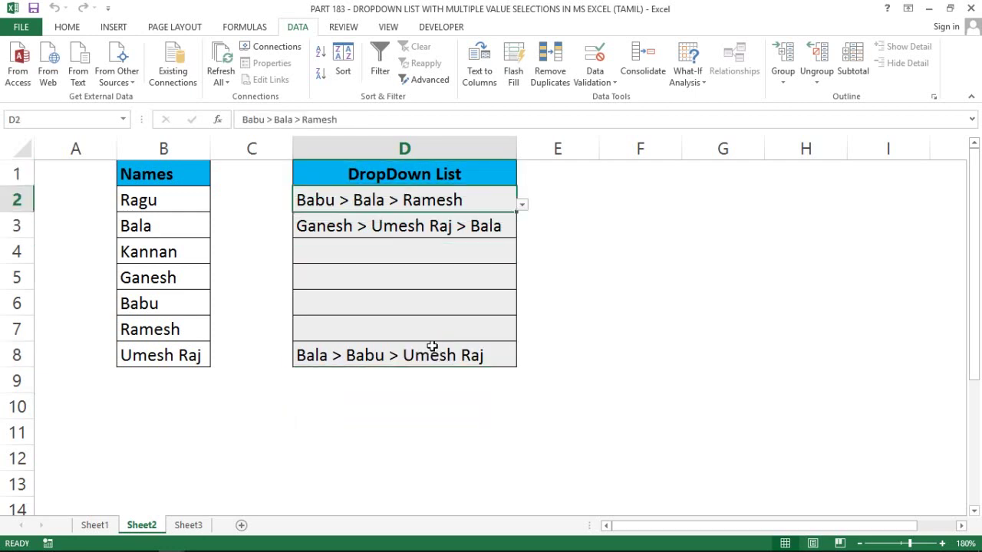
pyautogui.hotkey('shift', 'Down')
pyautogui.hotkey('shift', 'Down')
pyautogui.hotkey('shift', 'Down')
pyautogui.hotkey('shift', 'Down')
pyautogui.hotkey('shift', 'Down')
pyautogui.hotkey('shift', 'Down')
# Clear the test entries from D2:D8 and switch to the VBA editor.
pyautogui.press('Delete')
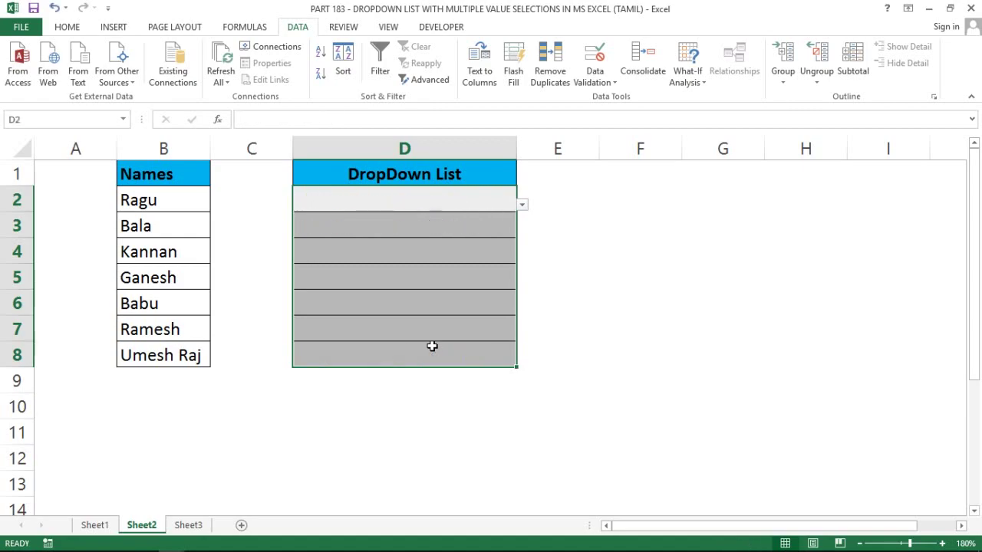
pyautogui.click(340, 197)
pyautogui.hotkey('alt', 'F11')
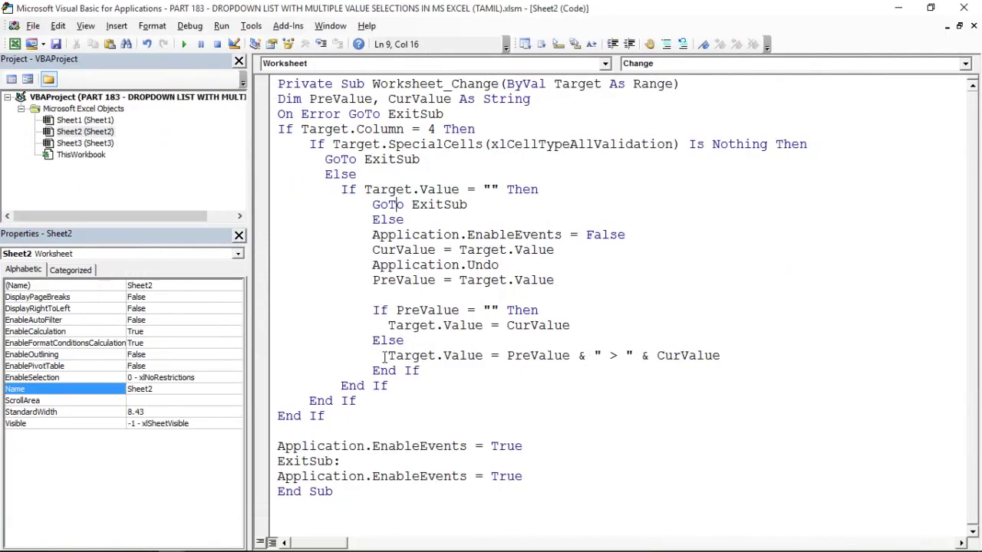
# Change the line-19 separator from " > " to ", " and return to Excel.
pyautogui.moveTo(386, 355); pyautogui.dragTo(650, 359)
pyautogui.click(619, 355)
pyautogui.press('BackSpace')
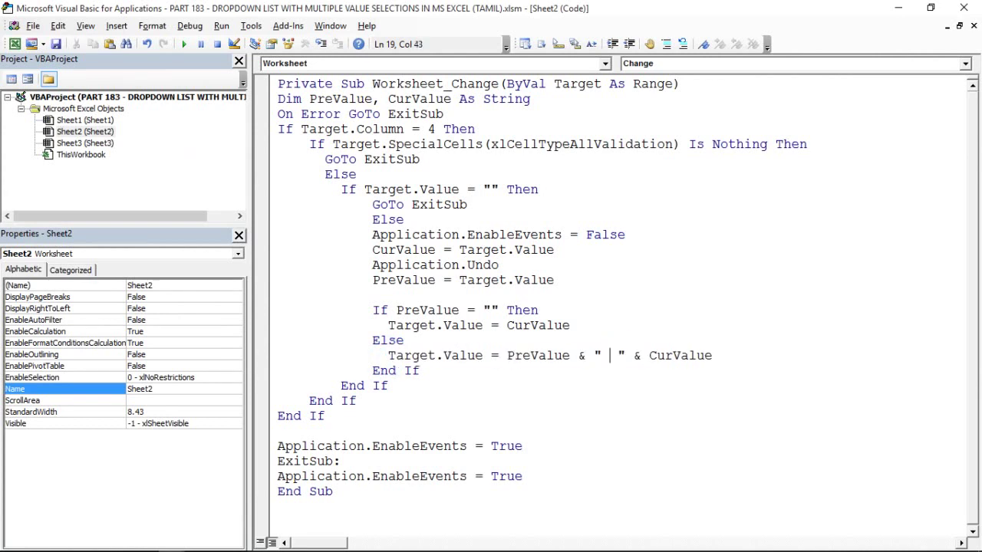
pyautogui.press('BackSpace')
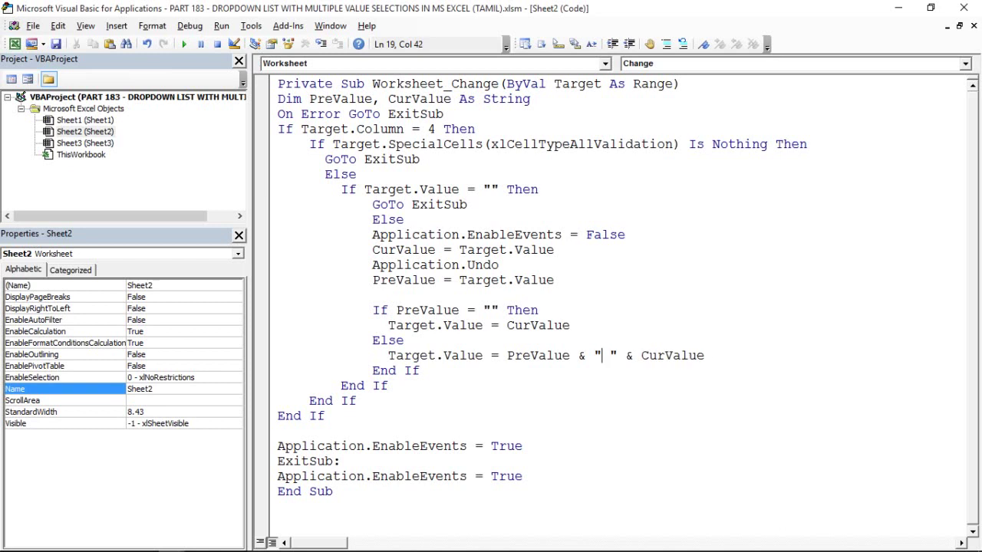
pyautogui.write(',')
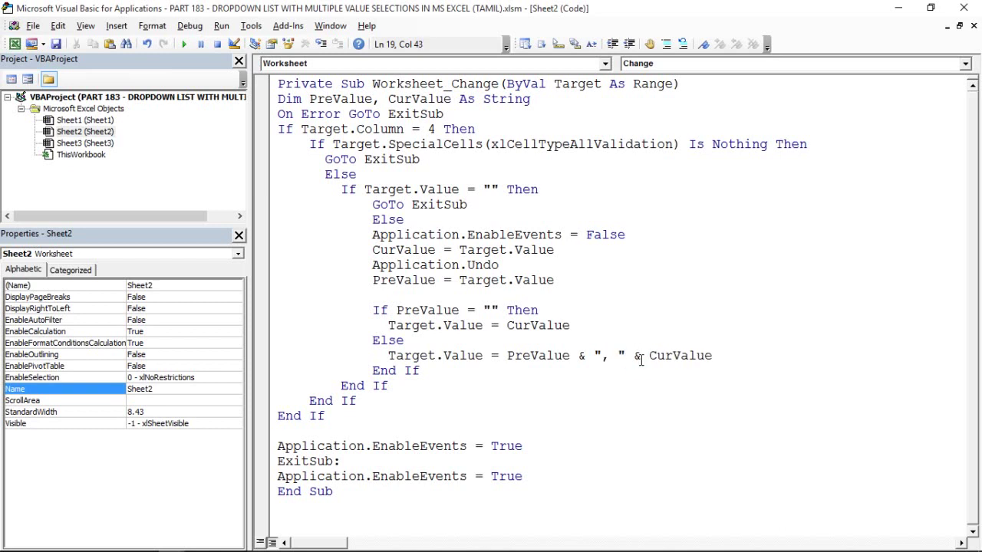
pyautogui.click(629, 401)
pyautogui.hotkey('alt', 'F11')
# Pick Bala, Ganesh, Ramesh and Babu in turn from D2's dropdown list.
pyautogui.click(521, 206)
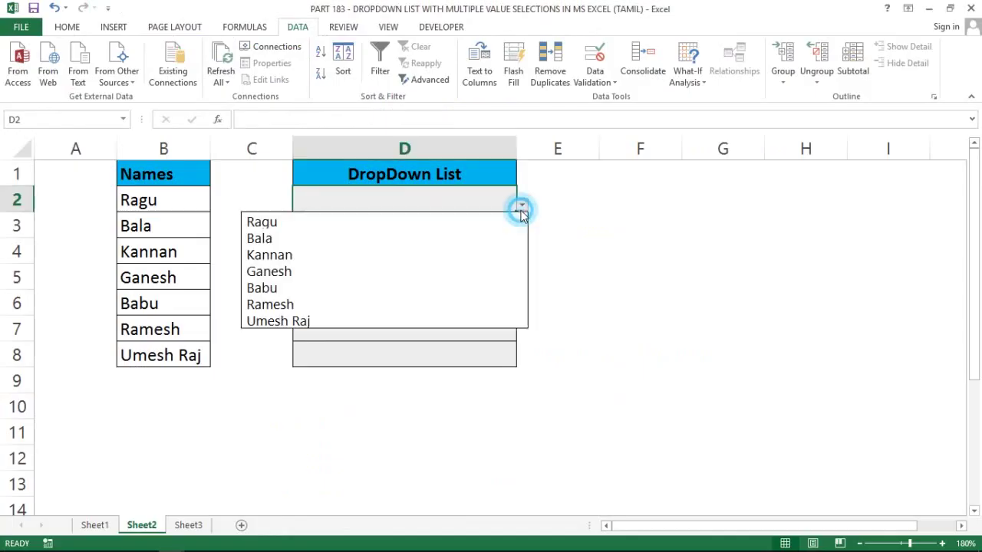
pyautogui.click(318, 234)
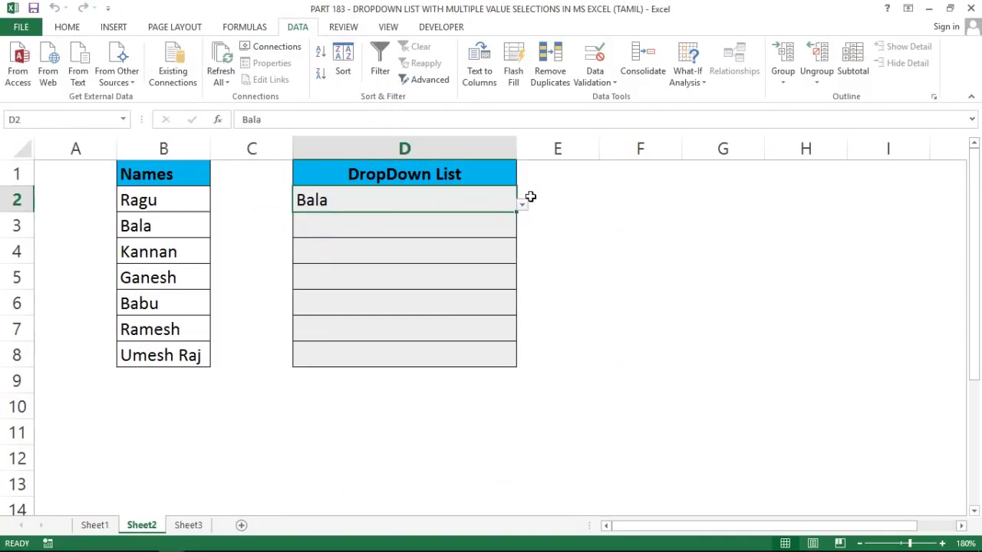
pyautogui.click(521, 204)
pyautogui.click(396, 272)
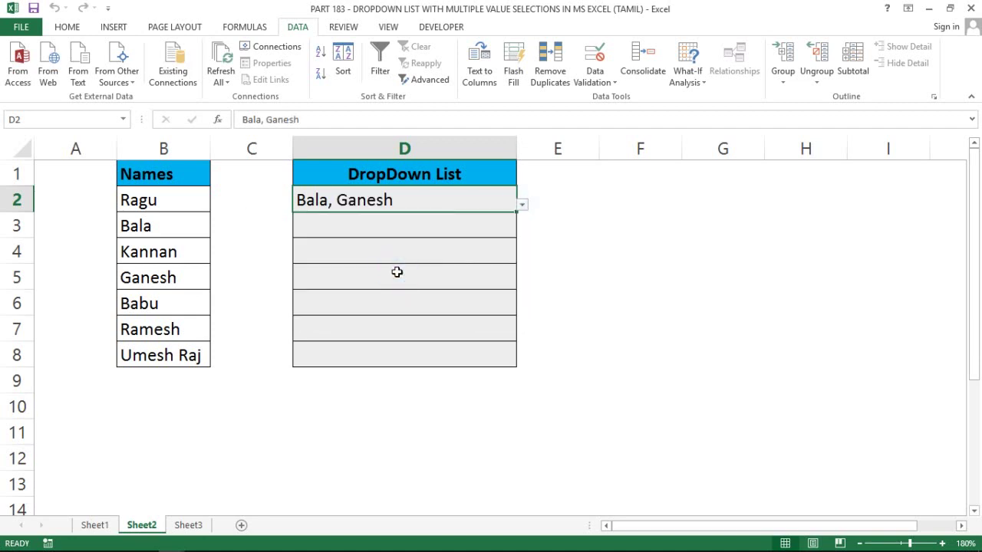
pyautogui.click(521, 207)
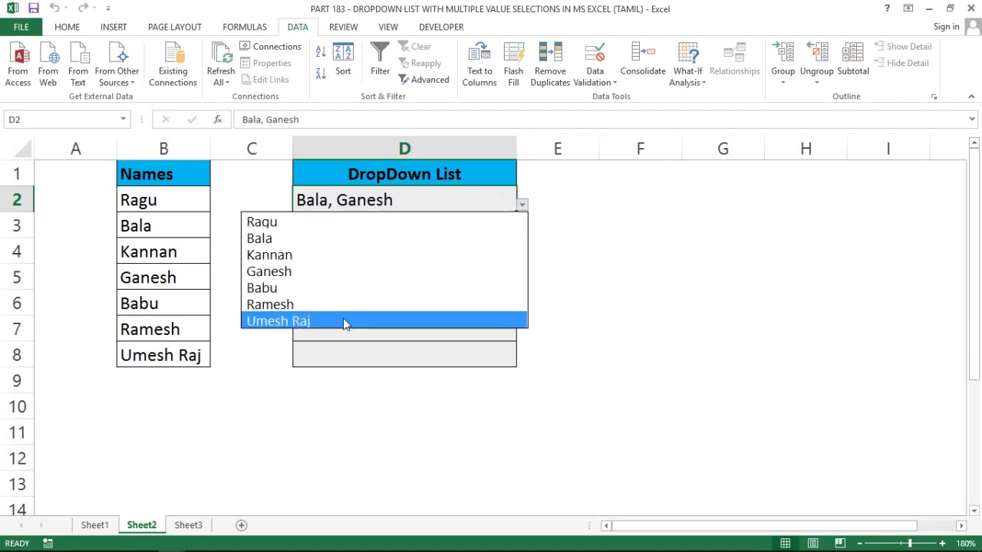
pyautogui.click(352, 306)
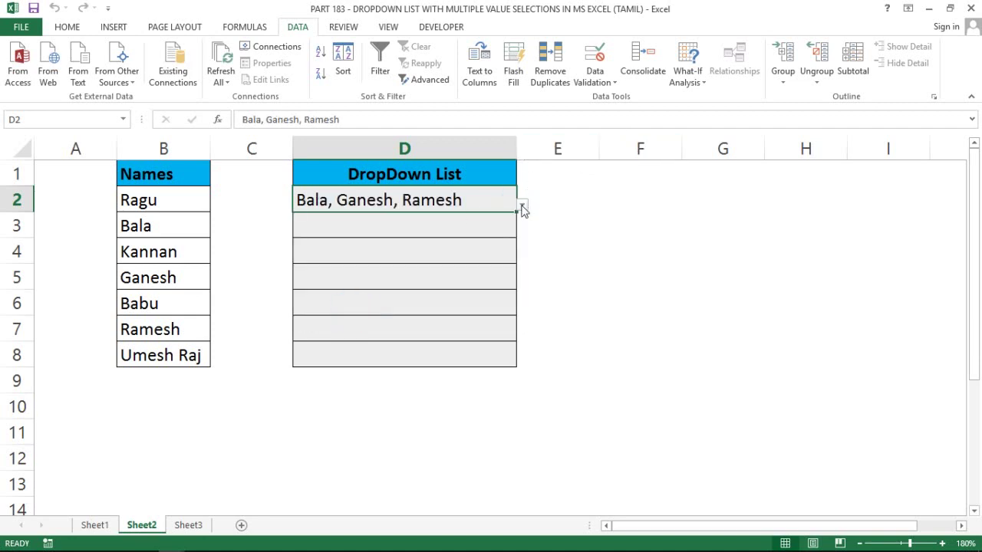
pyautogui.click(521, 205)
pyautogui.click(325, 291)
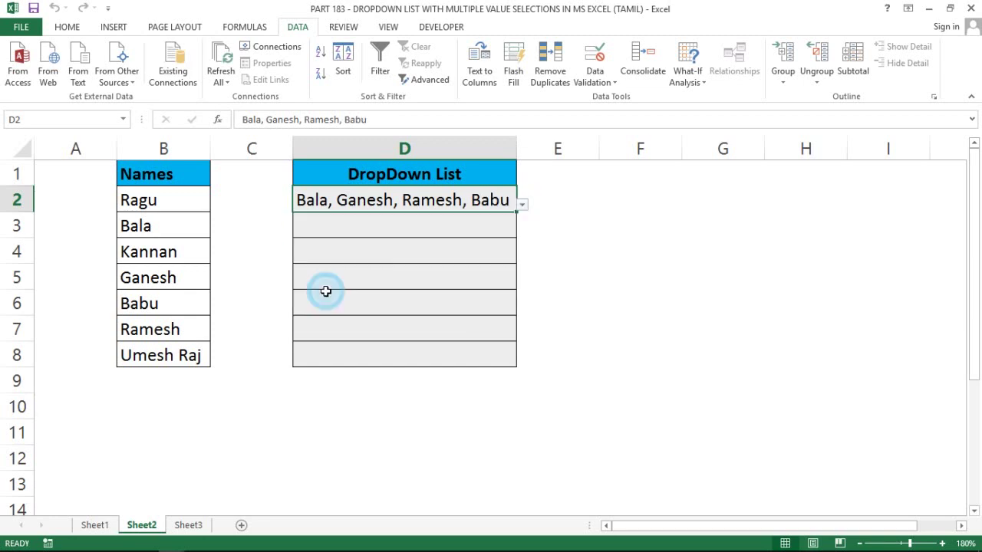
# Save the workbook and select the other column D cells, D3 through D6.
pyautogui.click(463, 247)
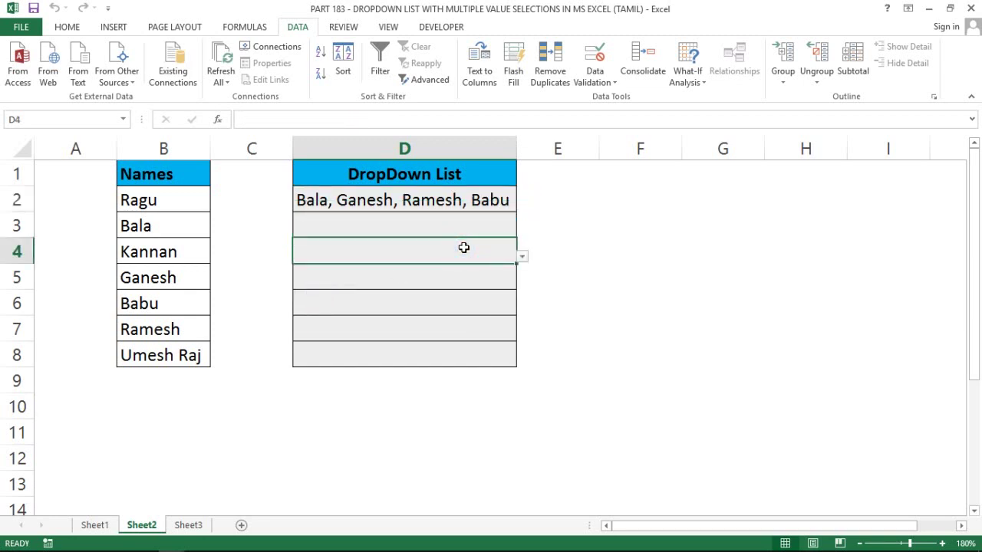
pyautogui.hotkey('ctrl', 's')
pyautogui.click(432, 287)
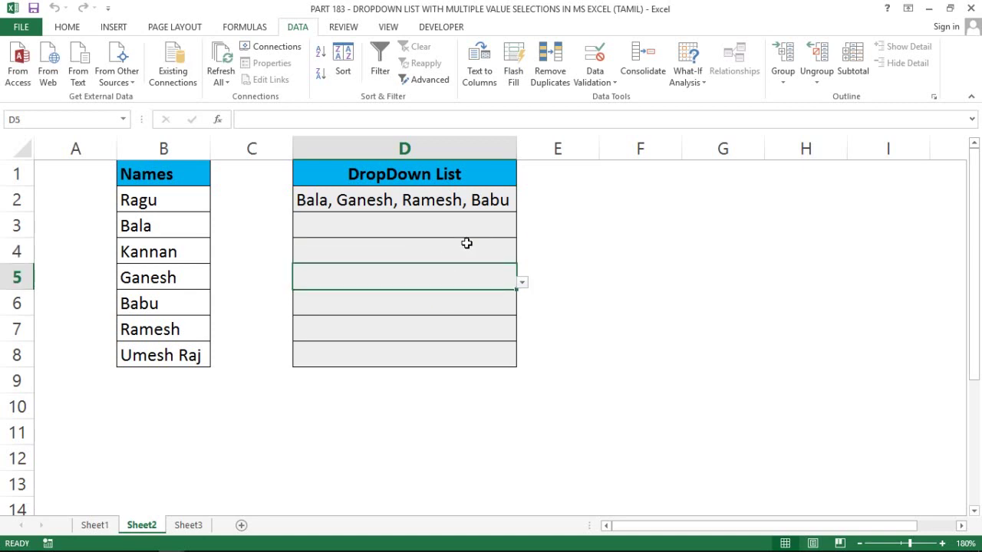
pyautogui.click(397, 226)
pyautogui.click(388, 291)
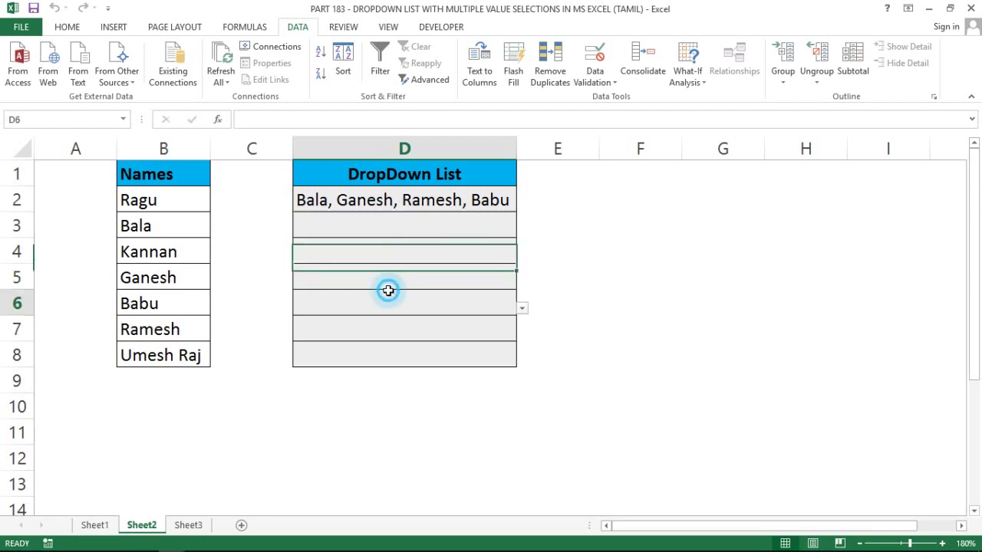
pyautogui.click(413, 267)
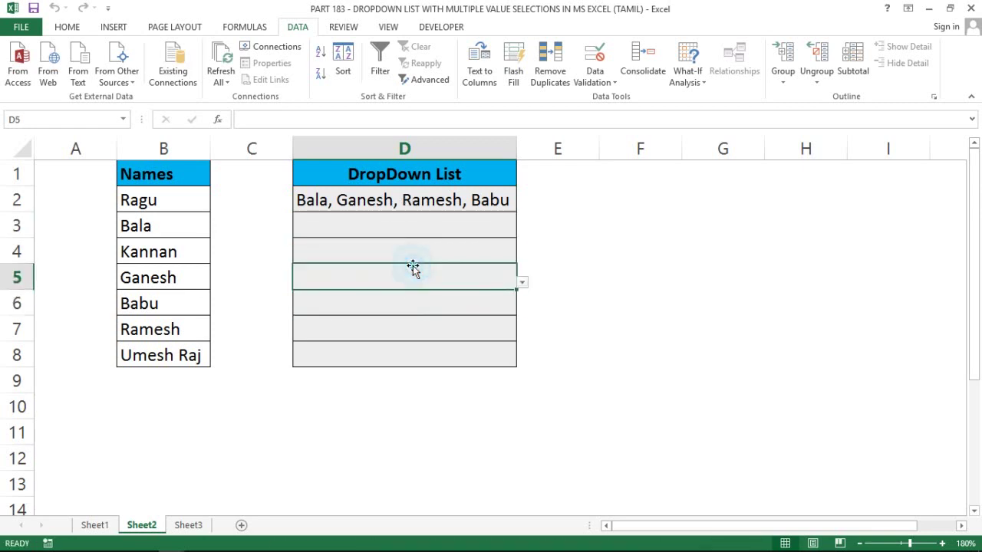